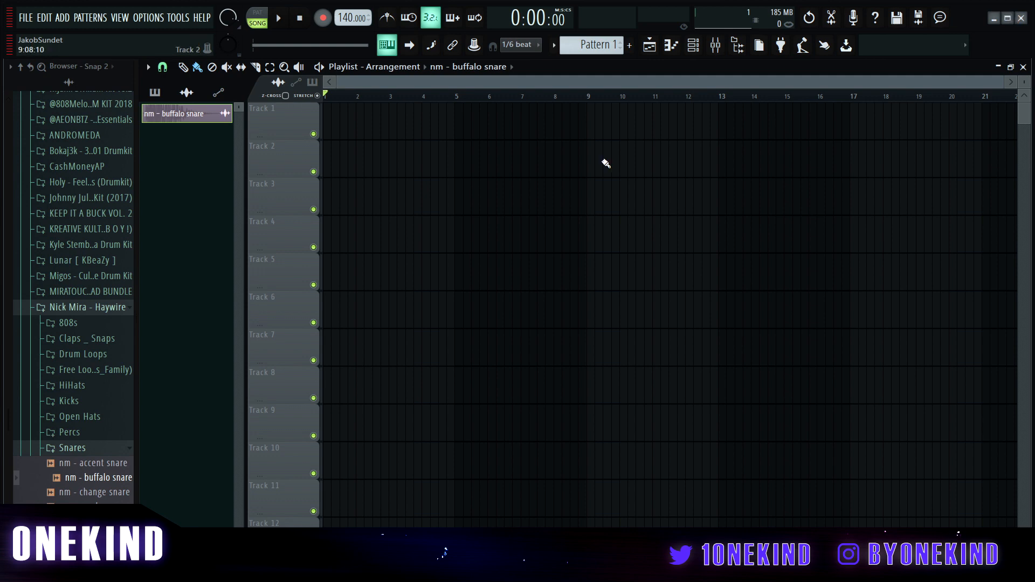
Collapse the production folder in the sample browser and go to the packs in splice_folder.
scroll(92, 372, up, 6)
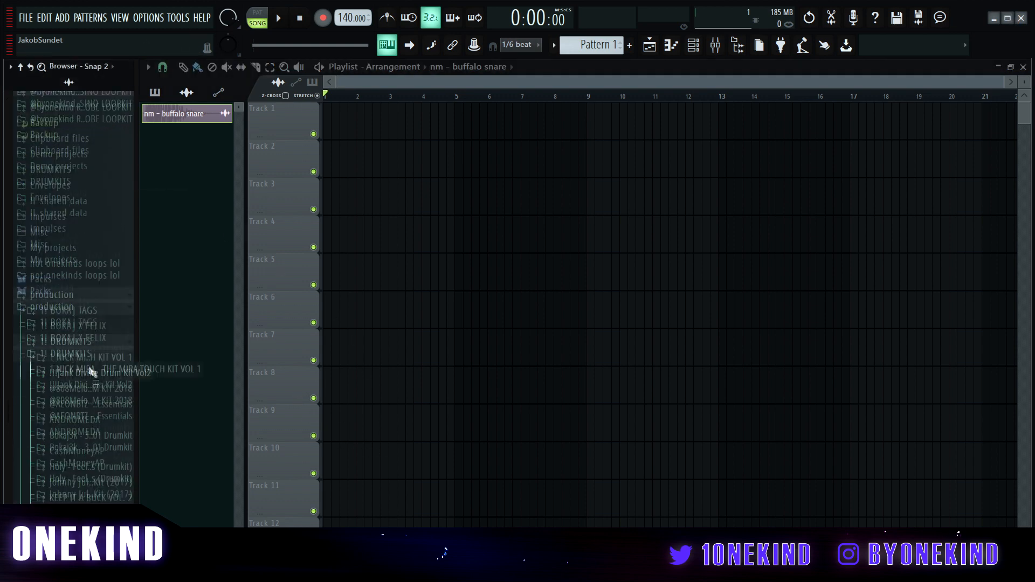
click(103, 275)
scroll(97, 345, down, 2)
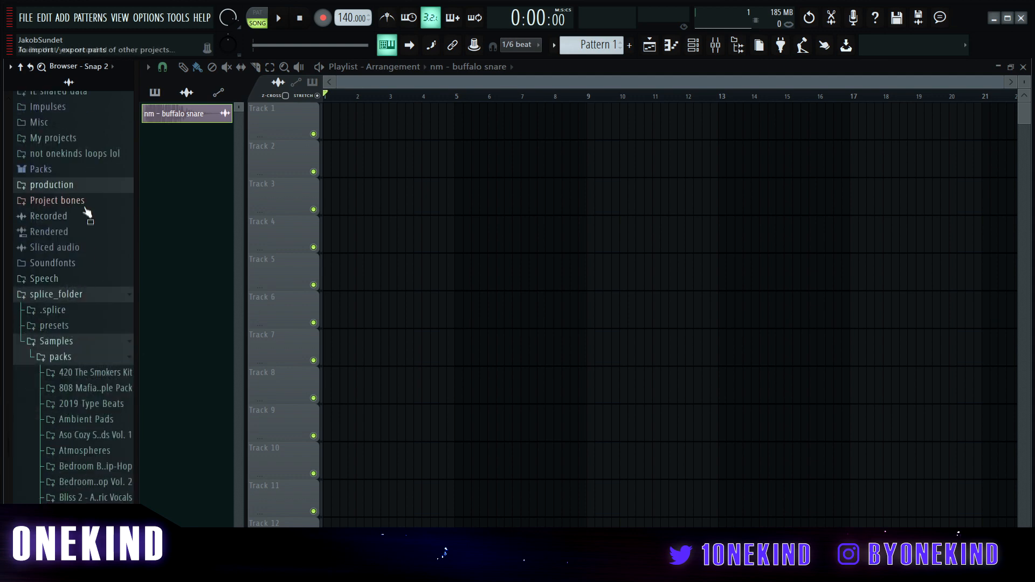
click(81, 185)
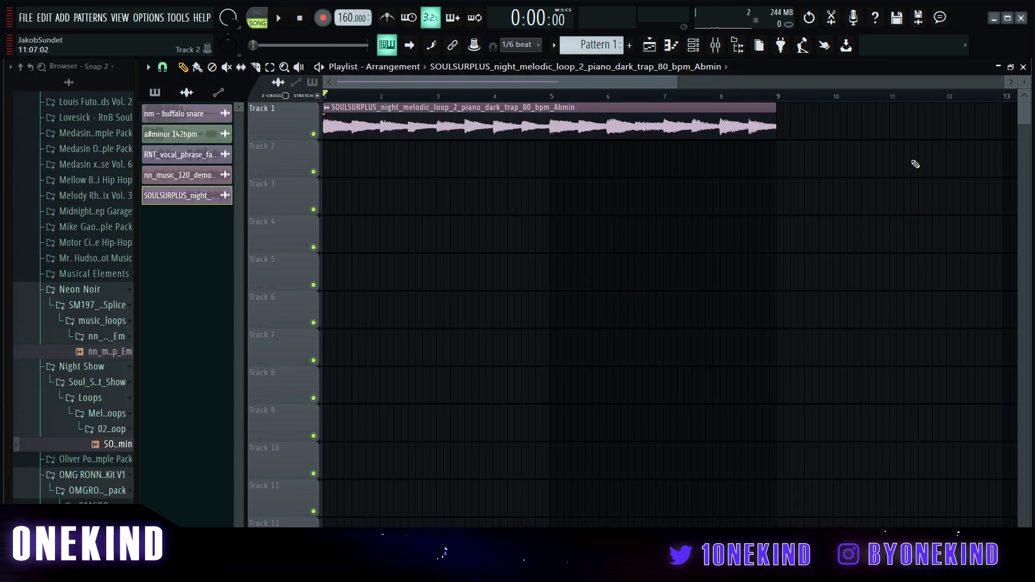
Play back the SOULSURPLUS night melodic piano loop on Track 1 to hear it at its current tempo.
scroll(606, 108, up, 3)
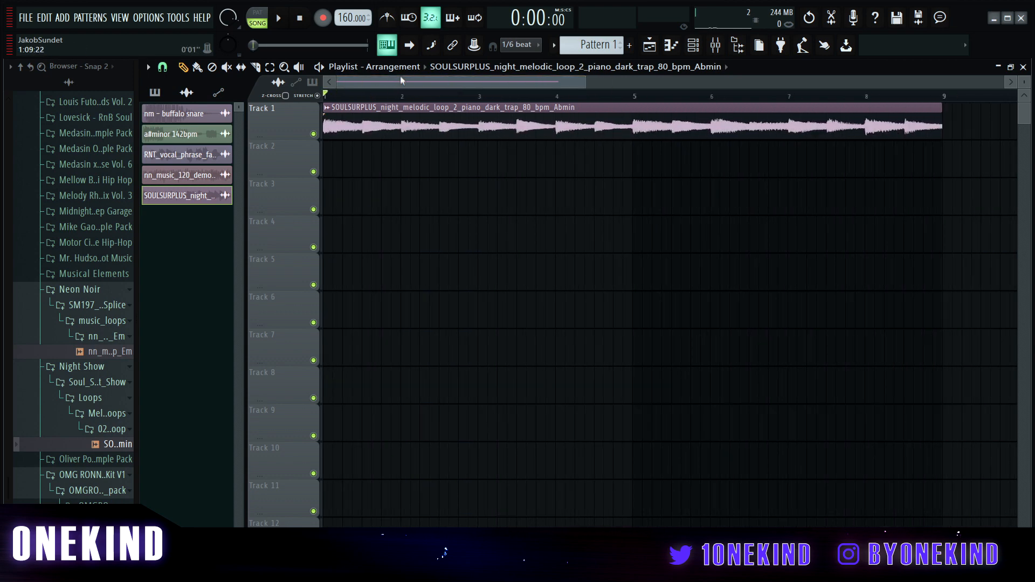
key(space)
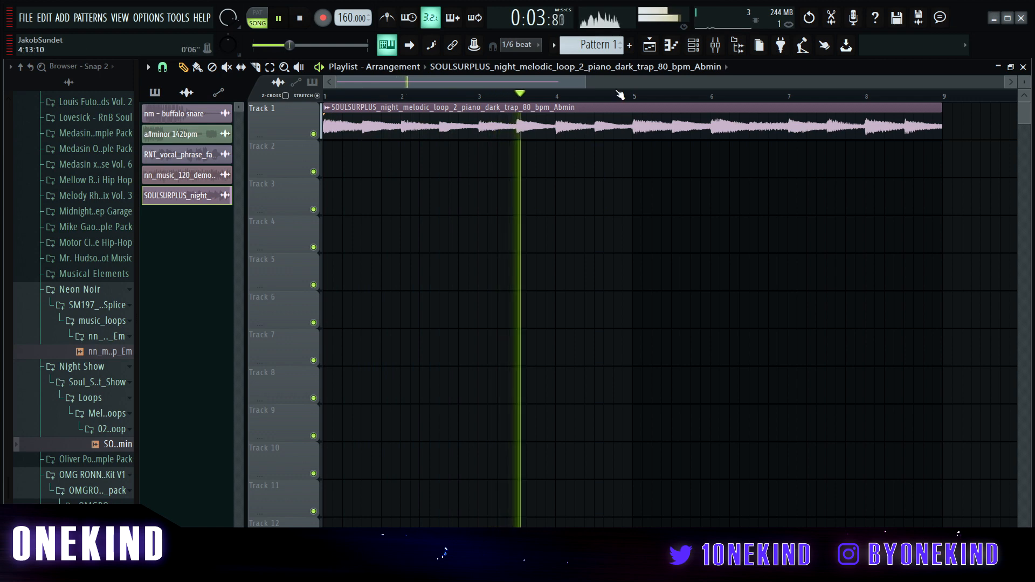
scroll(620, 96, down, 3)
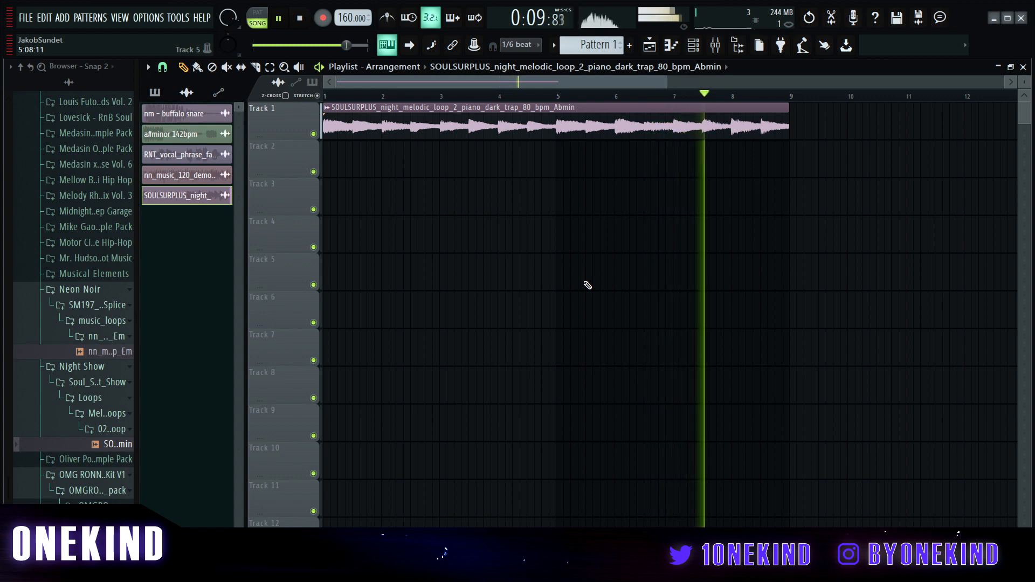
key(space)
scroll(492, 98, up, 2)
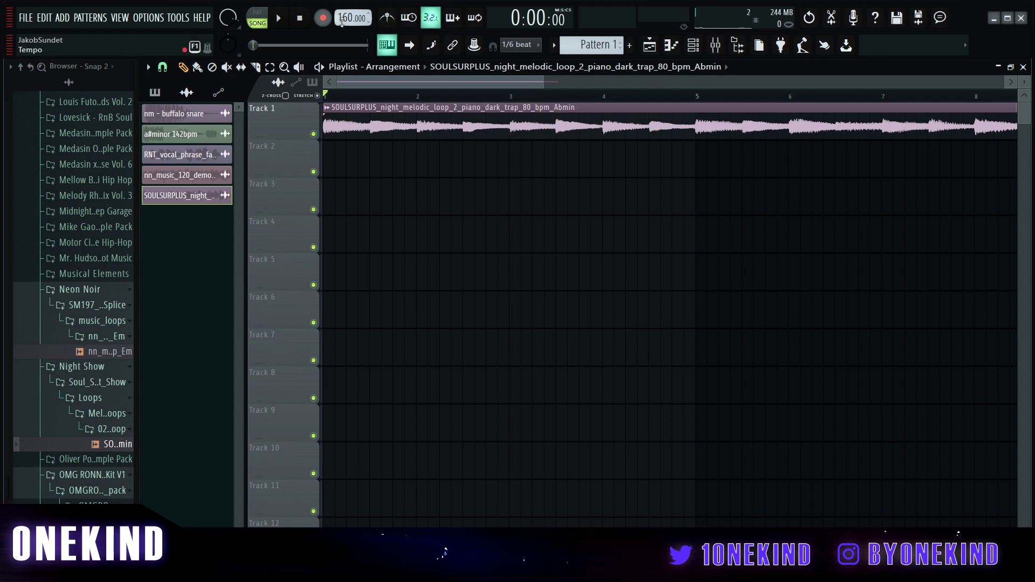
Set the piano loop's time-stretching mode to Stretch and the project tempo to 142 BPM.
scroll(549, 95, down, 3)
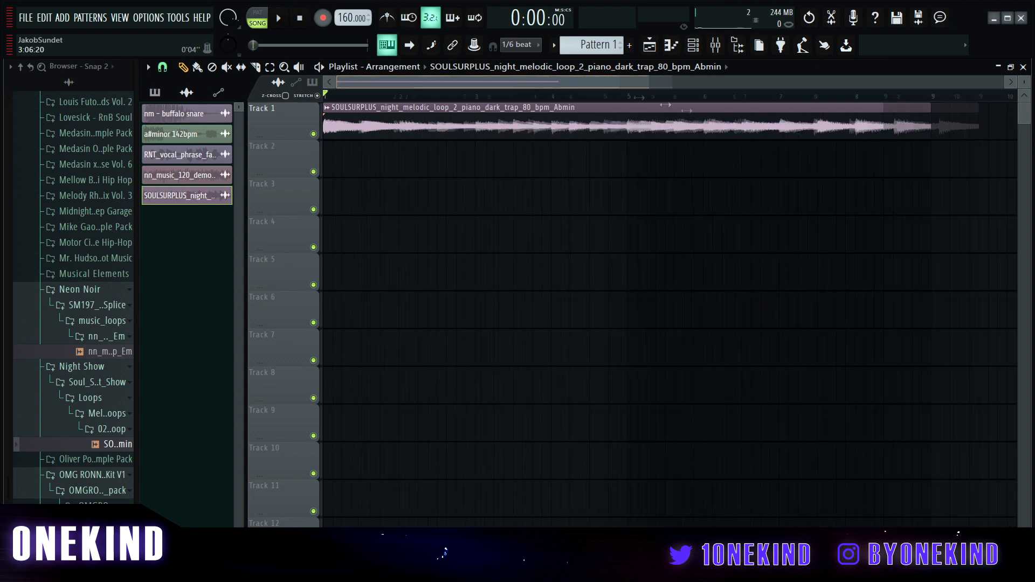
double_click(578, 133)
click(581, 291)
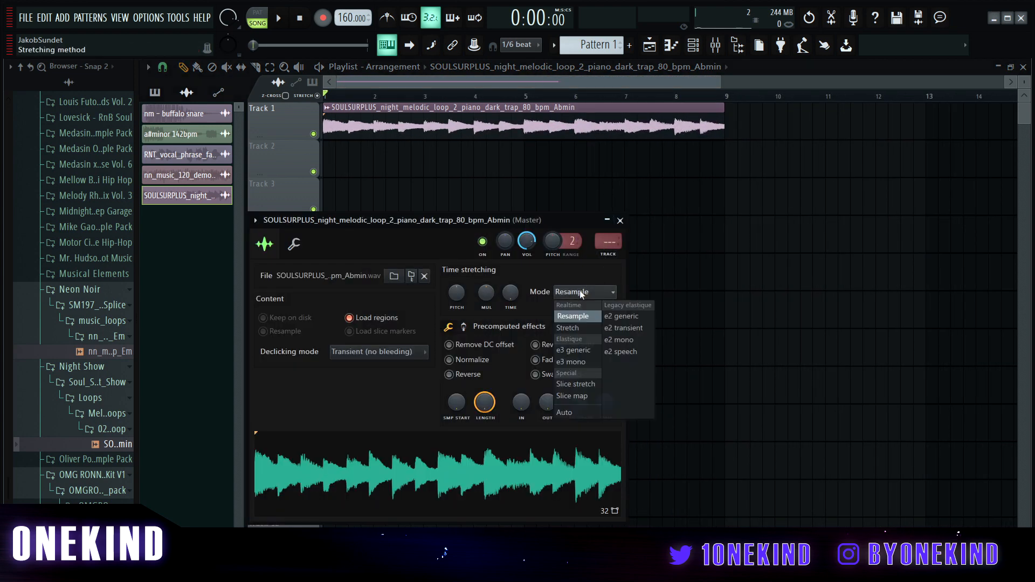
click(586, 328)
key(Escape)
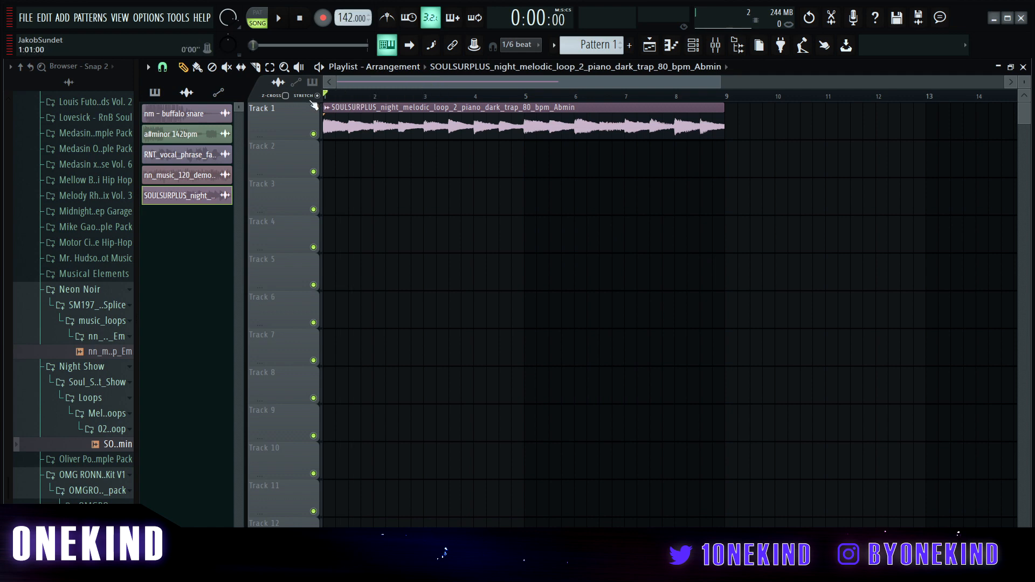
Play back the time-stretched piano loop on Track 1 to check its sound.
drag(469, 101, 394, 101)
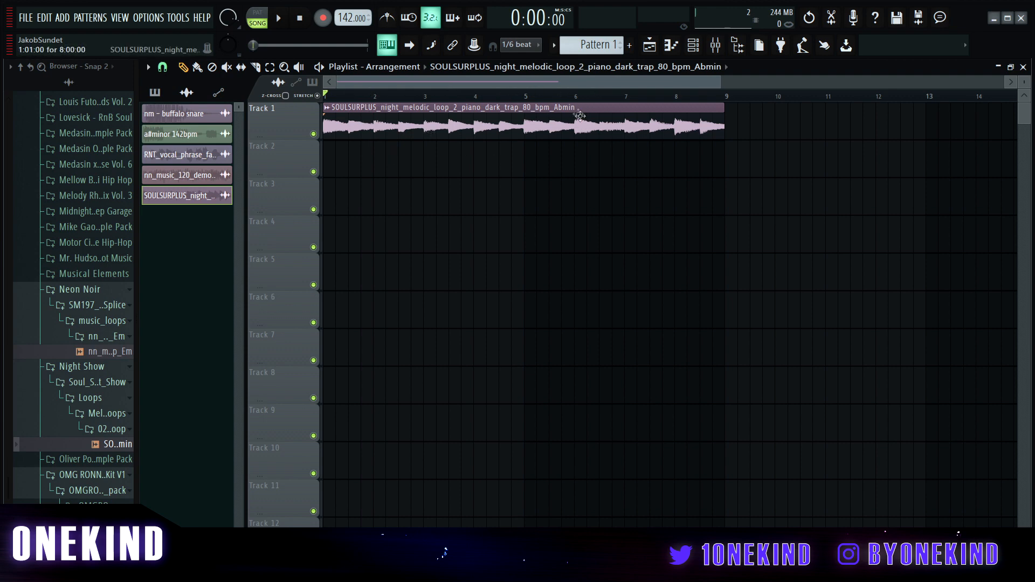
click(285, 25)
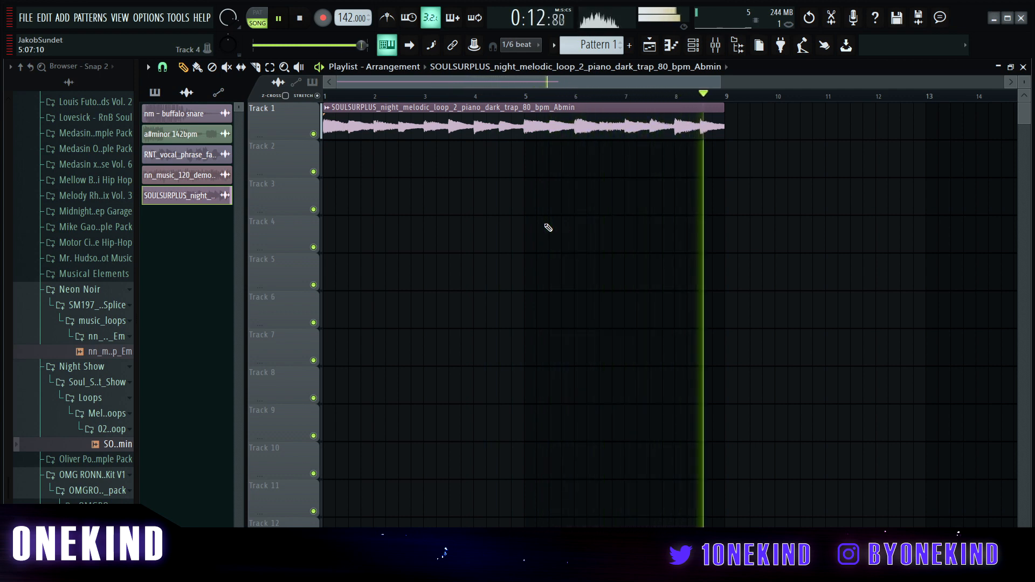
key(space)
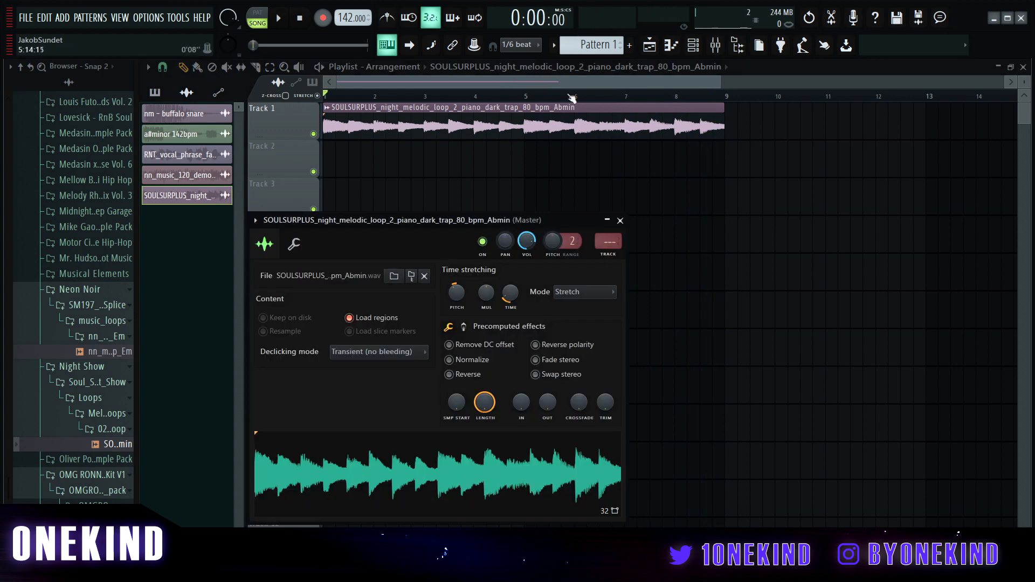
Shift the G#4 note in the Sampler's piano roll down by one semitone.
scroll(570, 98, up, 2)
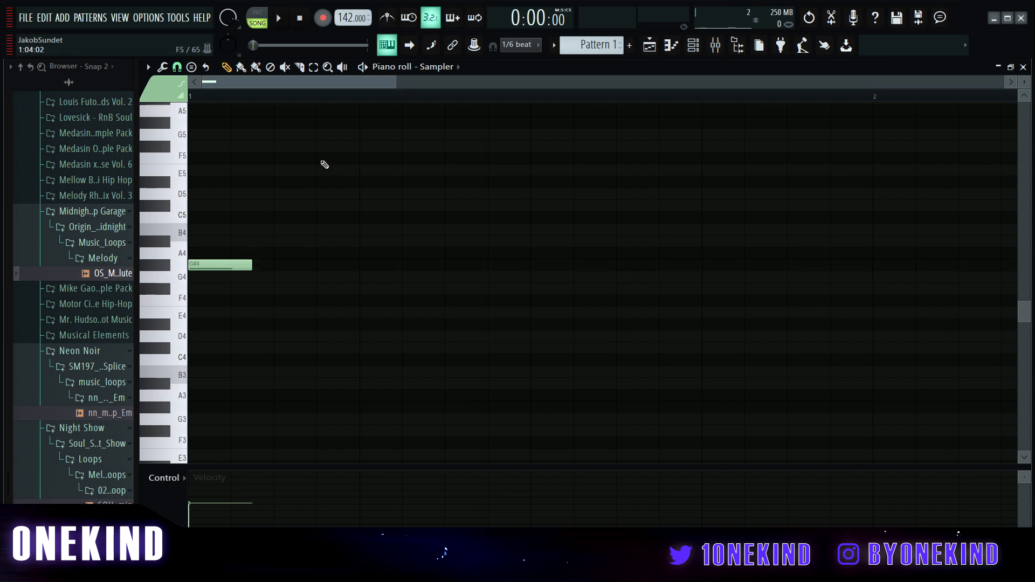
key(shift+Down)
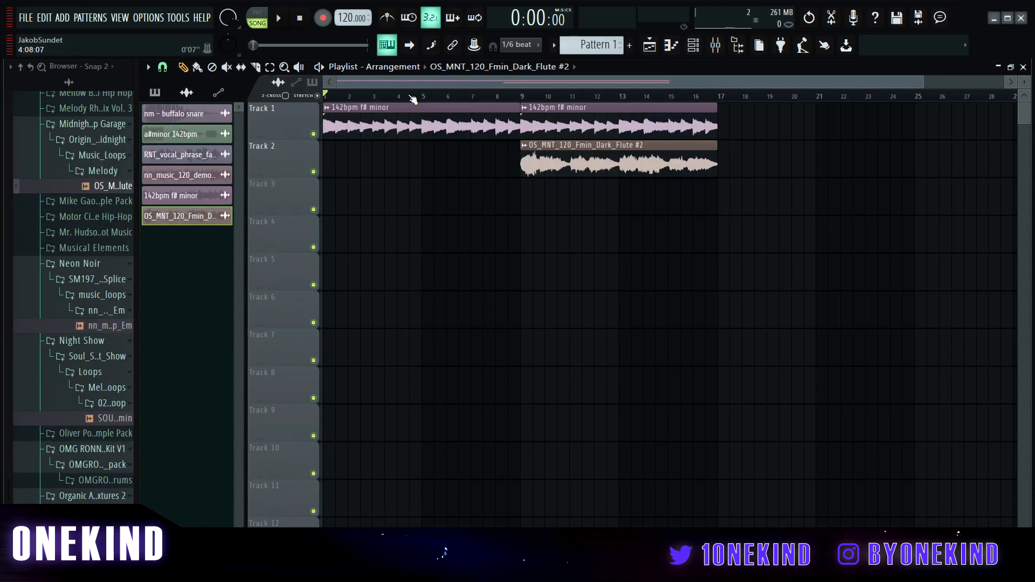
Examine the time-stretching and pitch settings of the OS_MNT_120_Fmin_Dark_Flute clip on Track 2.
scroll(412, 99, up, 4)
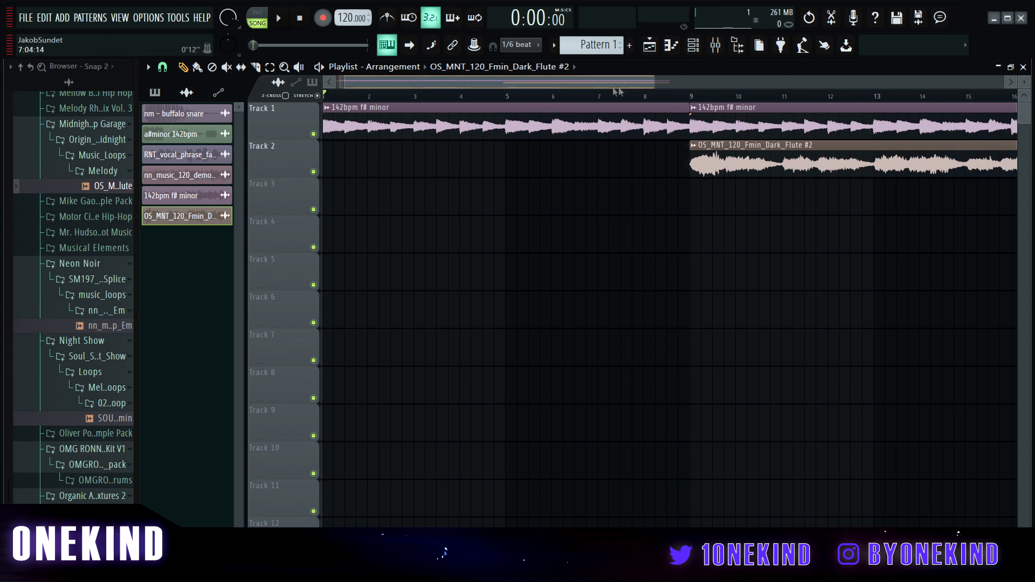
scroll(576, 153, down, 4)
scroll(537, 96, up, 3)
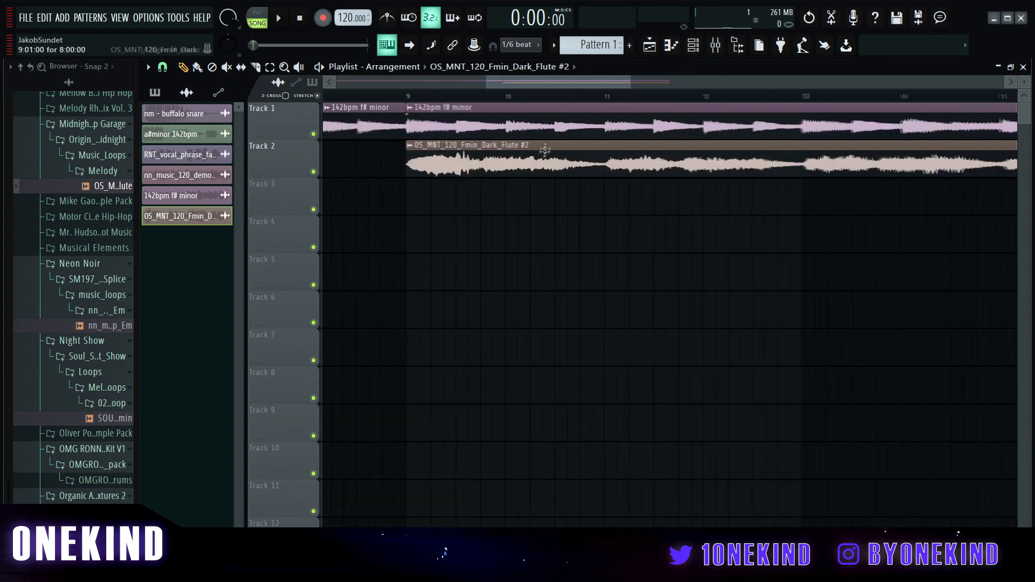
double_click(479, 156)
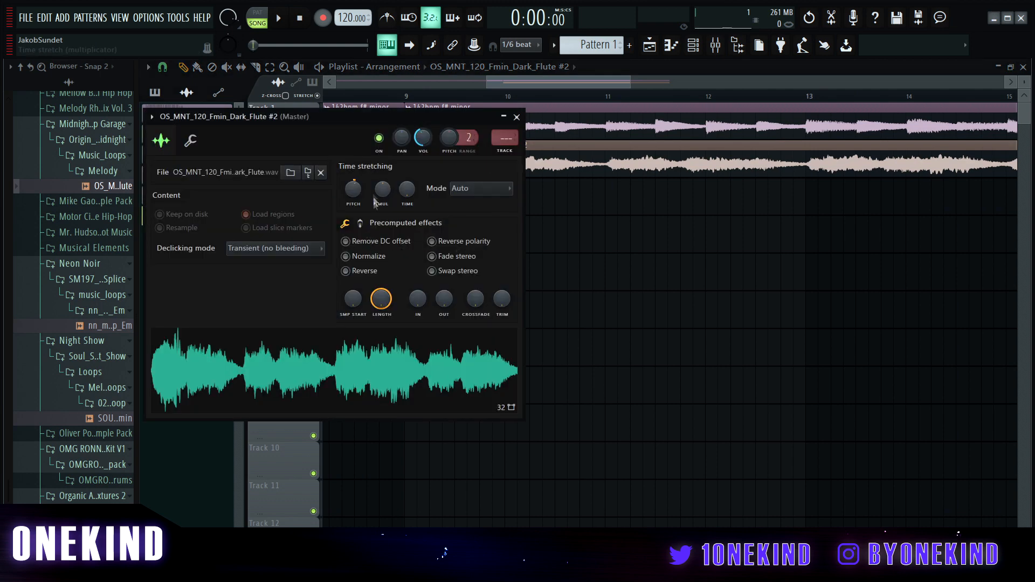
key(Escape)
Play the arrangement through bar 16 to hear the dark flute layered over the 142bpm f# minor loop.
scroll(469, 99, down, 6)
scroll(465, 107, down, 5)
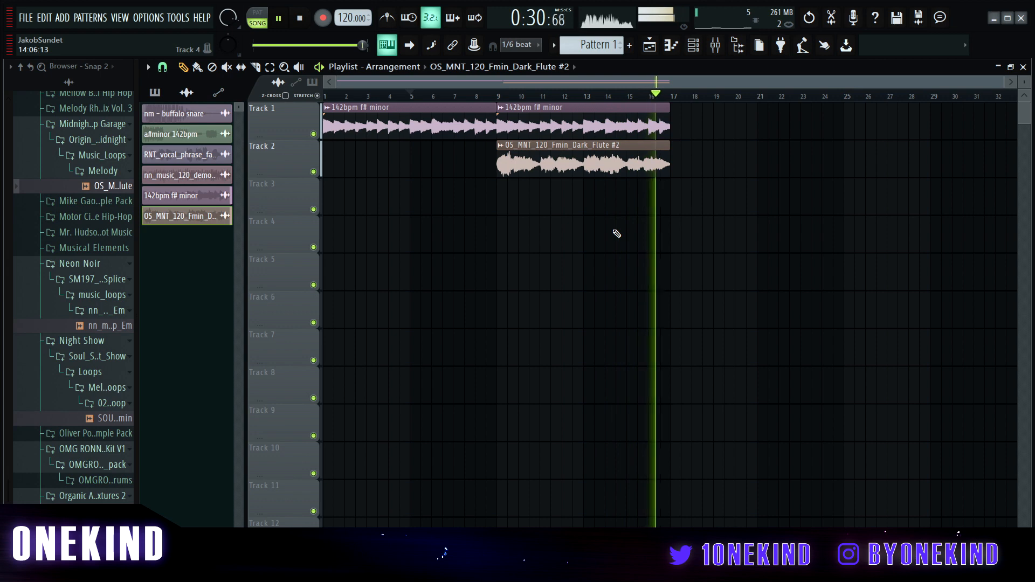
key(space)
Place the RNT_vocal_fx_single_note_A sample at bar 1 on Track 3 with its volume at 28%.
scroll(119, 261, down, 6)
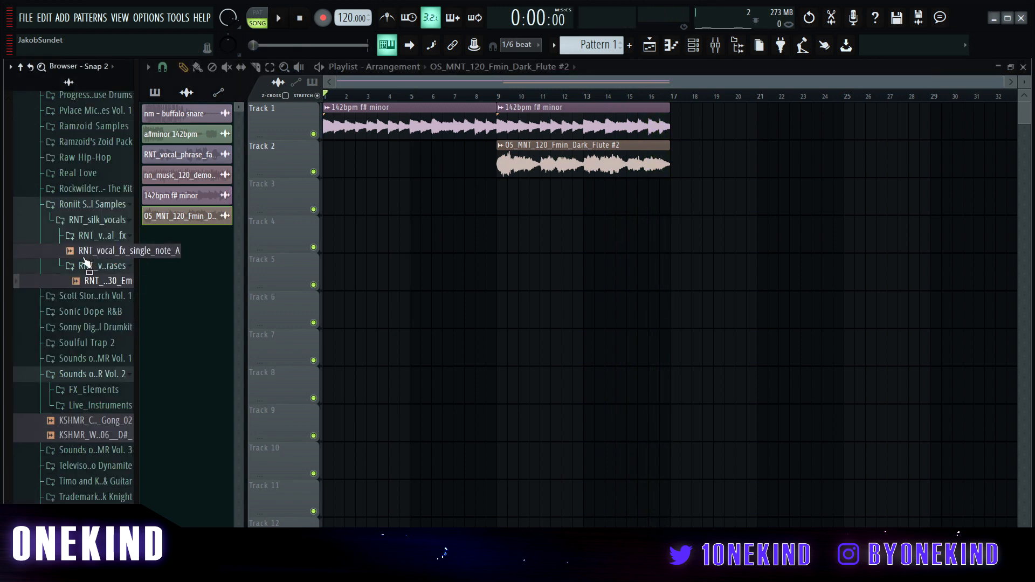
drag(85, 261, 183, 236)
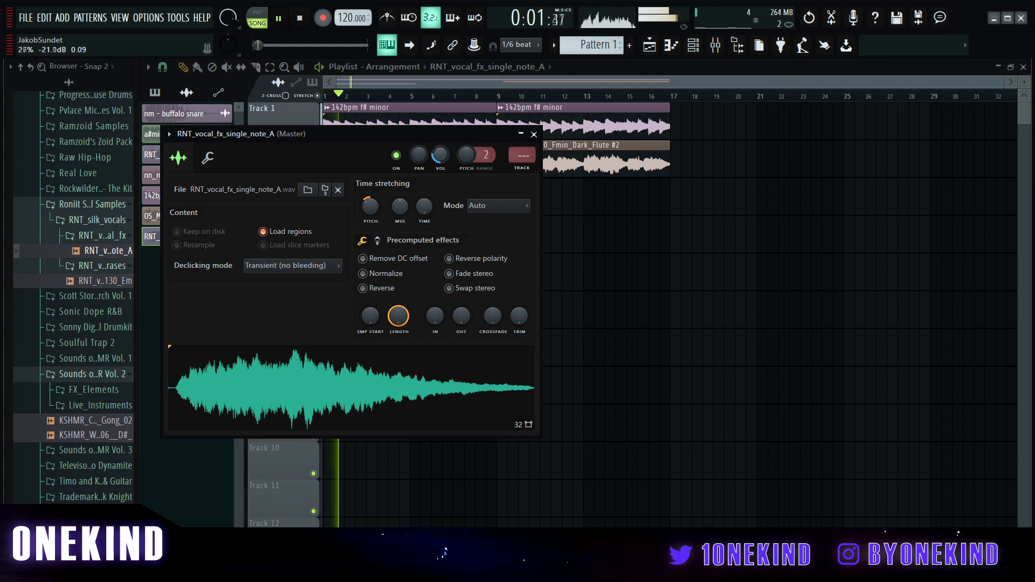
right_click(640, 224)
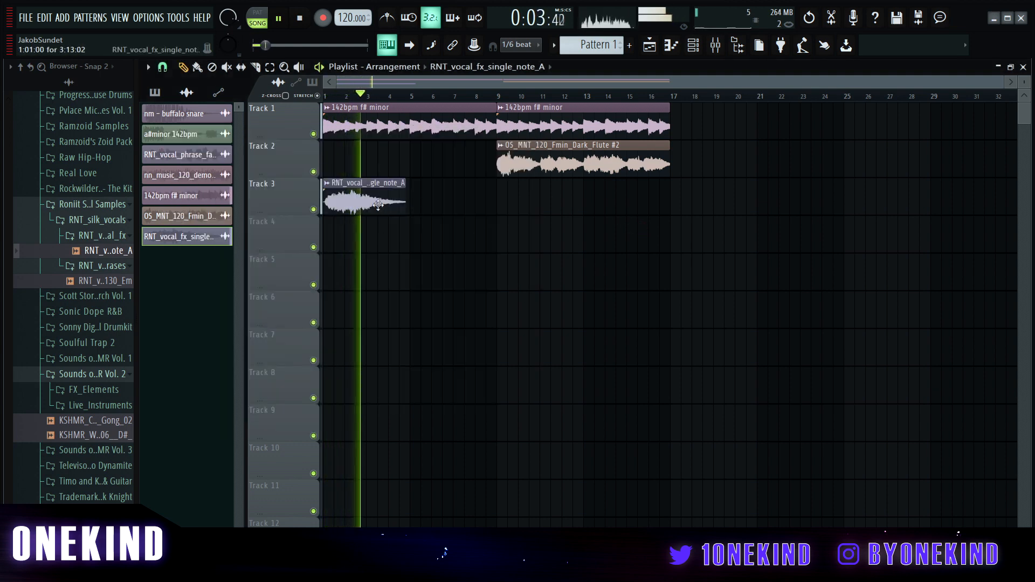
Try a second vocal note clip at bar 9 on Track 3 with its pitch raised, and remove that clip.
click(501, 200)
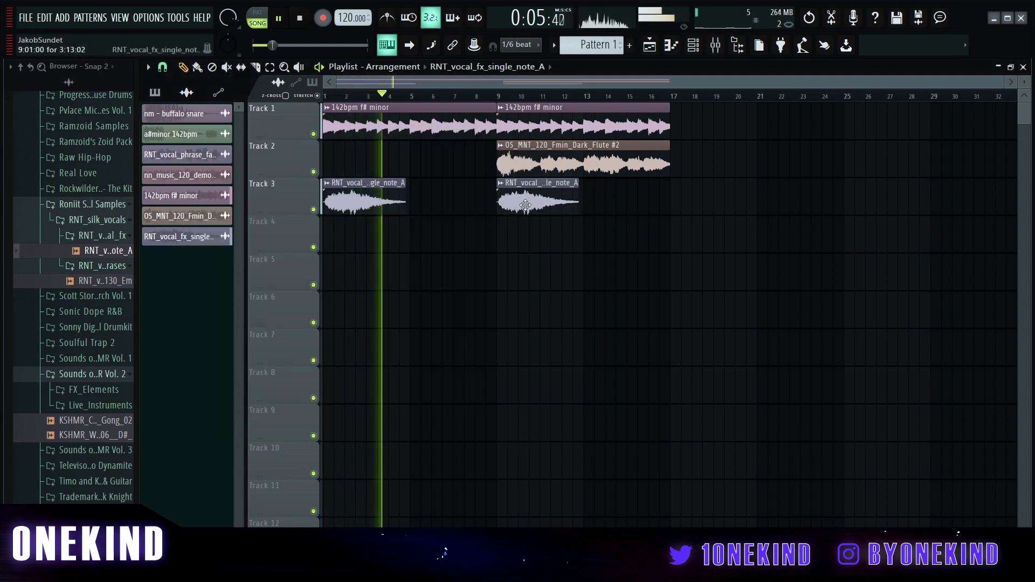
double_click(525, 205)
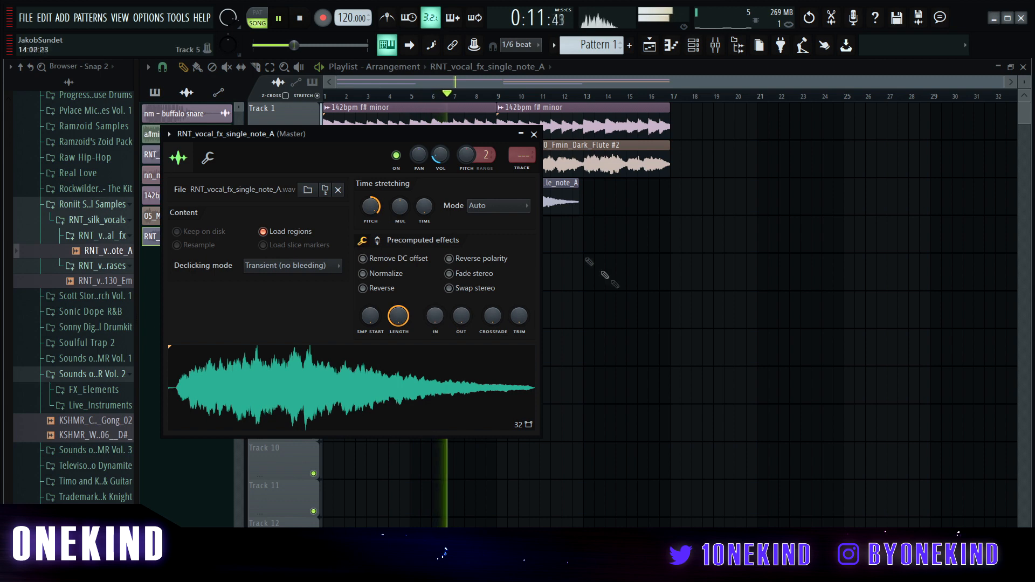
key(Escape)
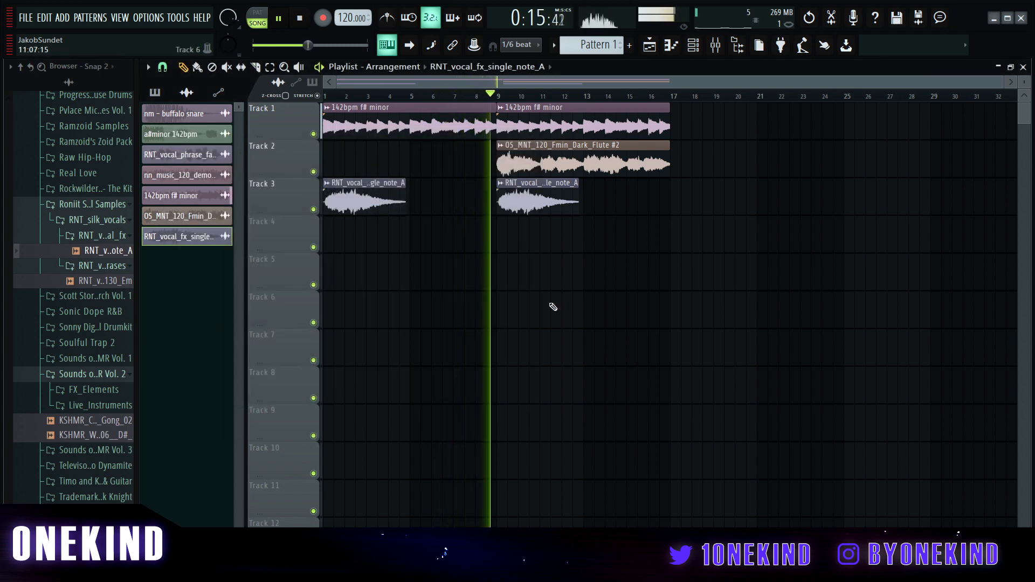
right_click(545, 204)
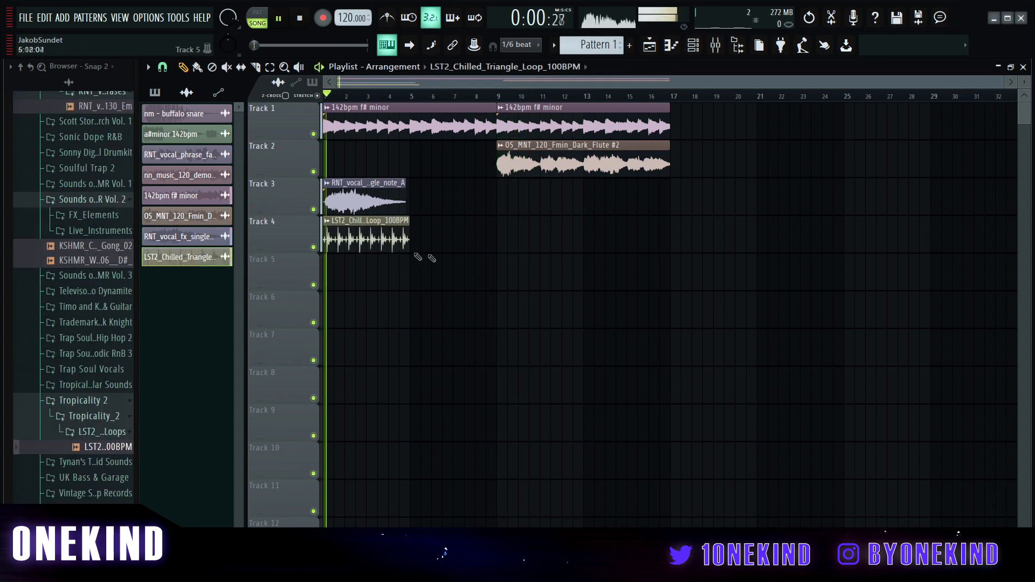
Normalize the LST2_Chilled_Triangle_Loop_100BPM sample and stretch its Track 4 clip to 8 bars.
double_click(413, 248)
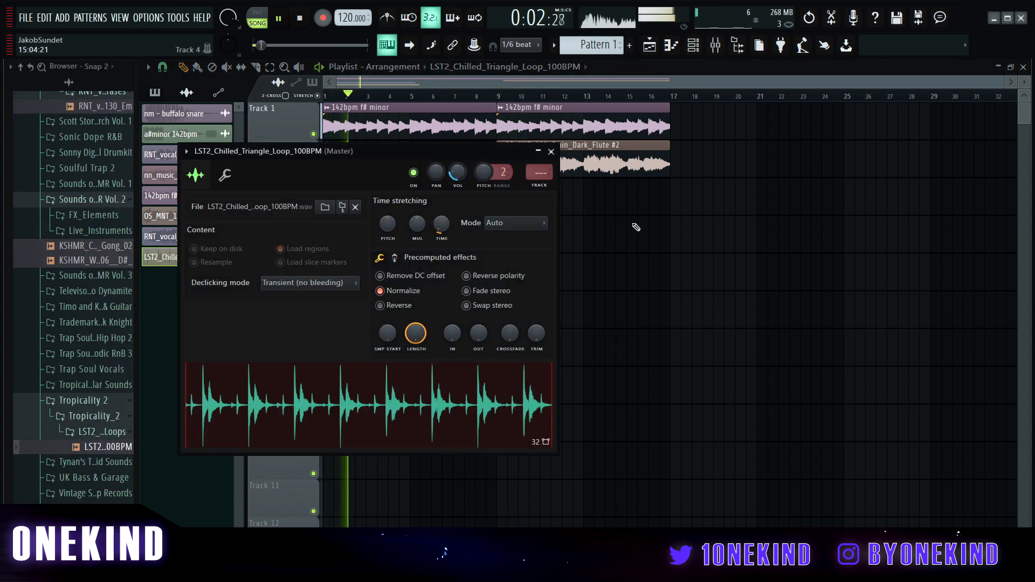
right_click(637, 227)
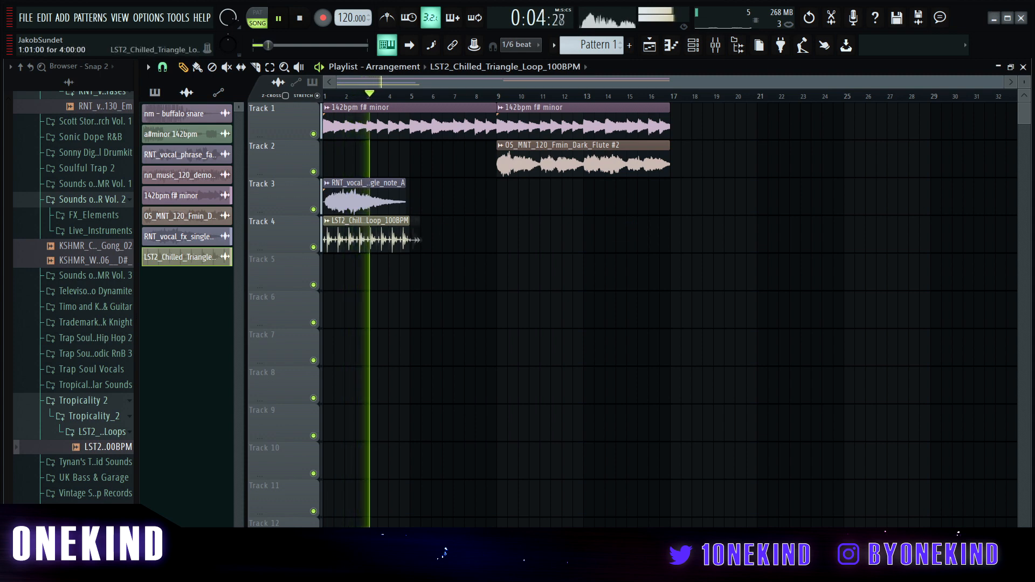
drag(418, 239, 495, 240)
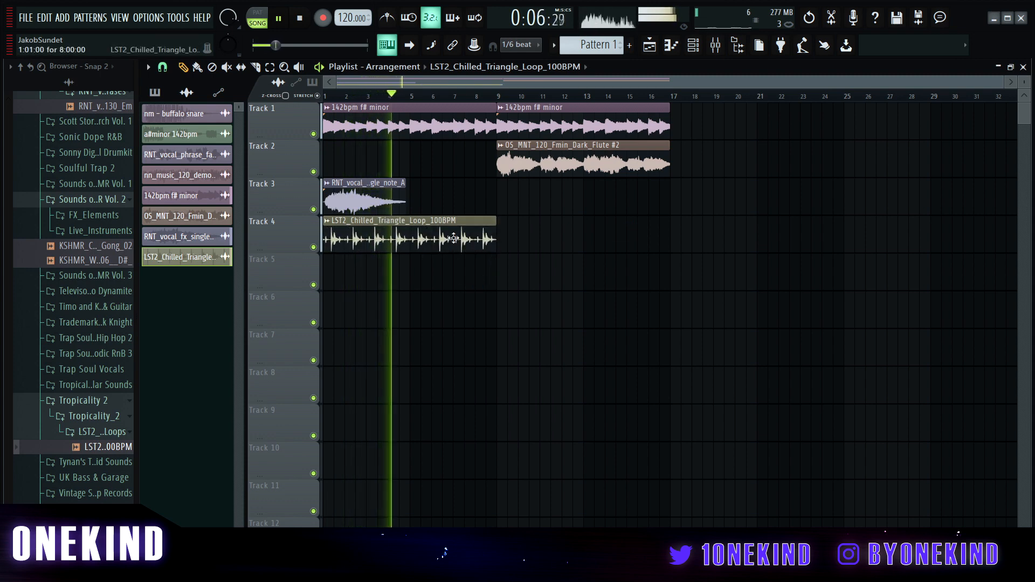
double_click(453, 239)
key(Escape)
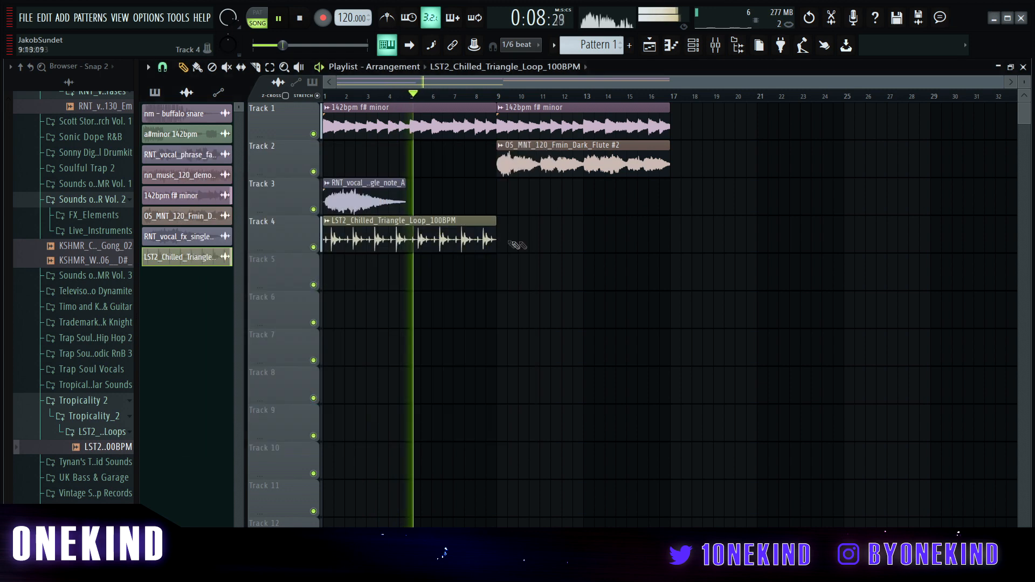
Add a second triangle loop clip at bar 9 on Track 4 and listen to the layered arrangement.
click(506, 239)
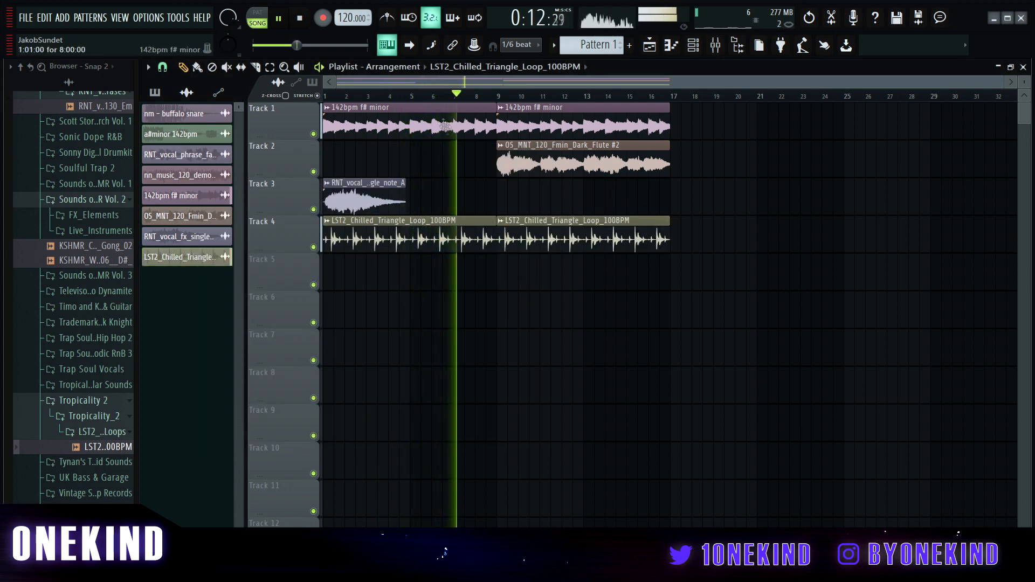
scroll(400, 98, up, 3)
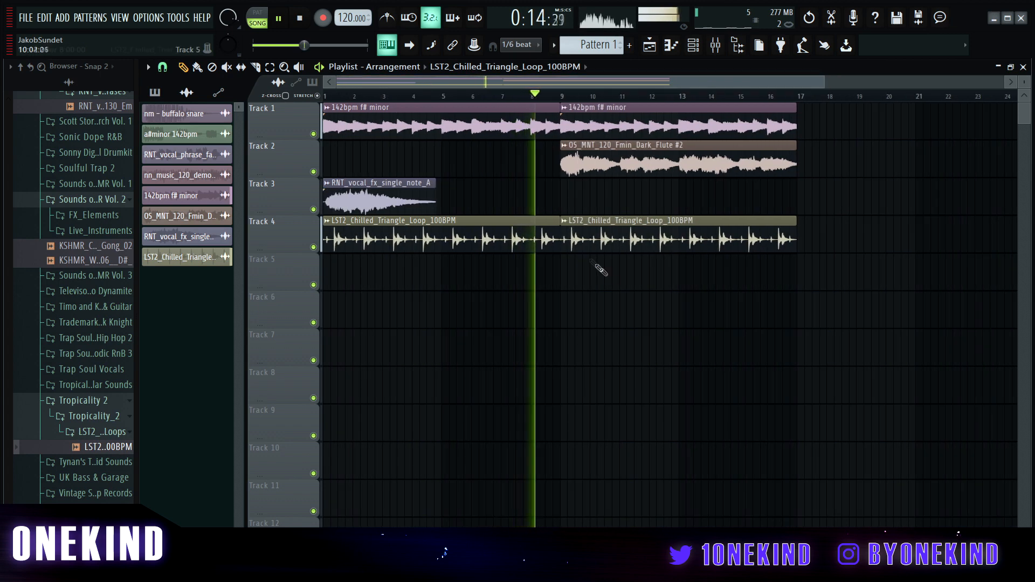
key(space)
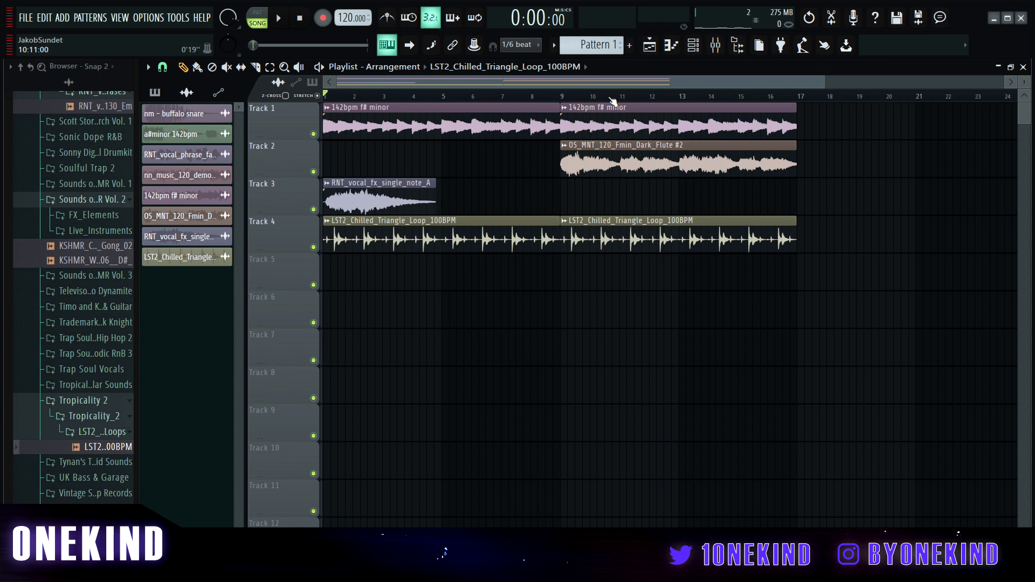
Play the arrangement and switch FilterFreak2 on the 142bpm f# minor mixer track to the Envelope Phaser preset.
key(space)
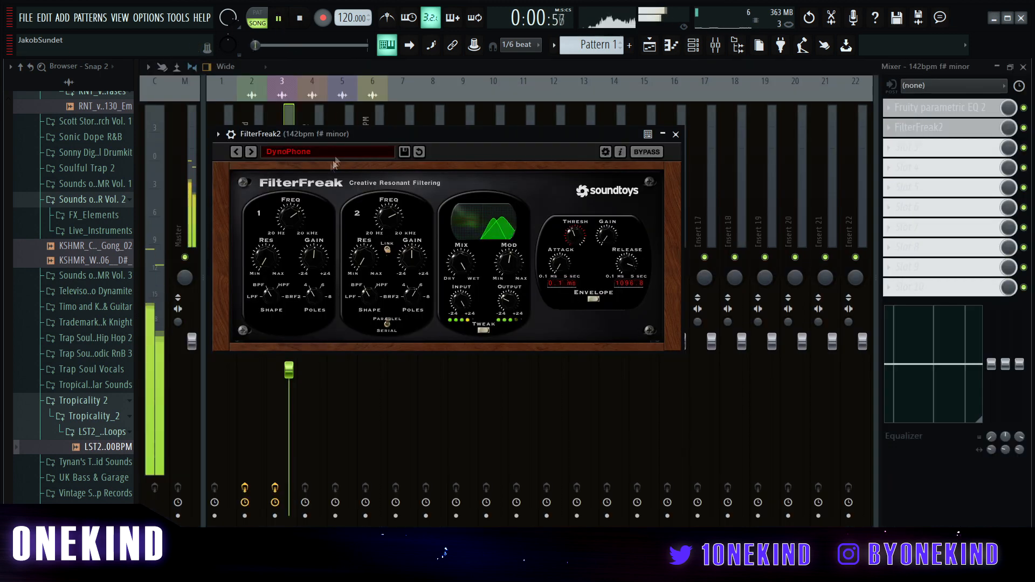
click(254, 153)
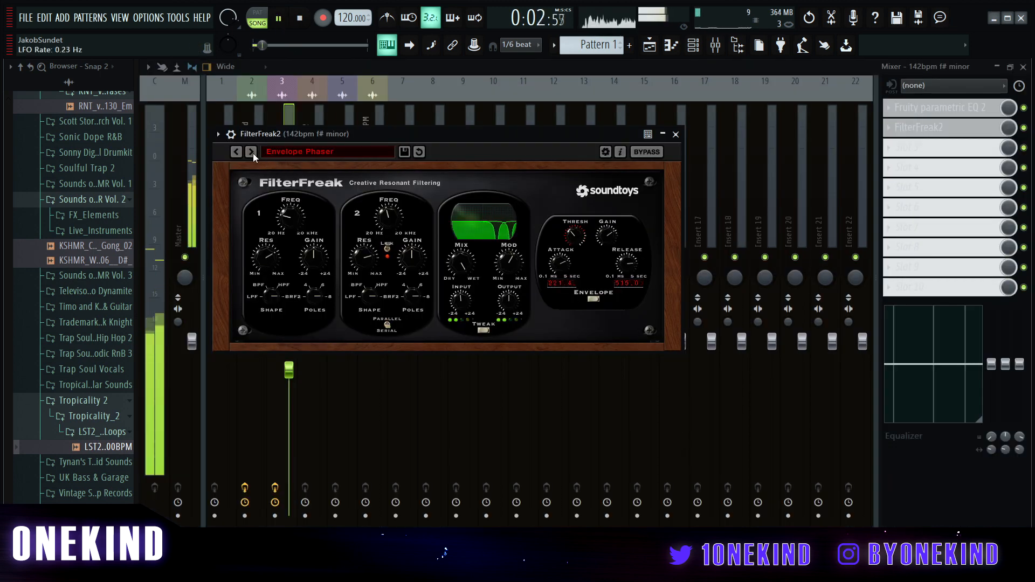
Switch FilterFreak2 to the Guitar TremoPhase preset and lower the 142bpm f# minor mixer track's volume.
click(253, 153)
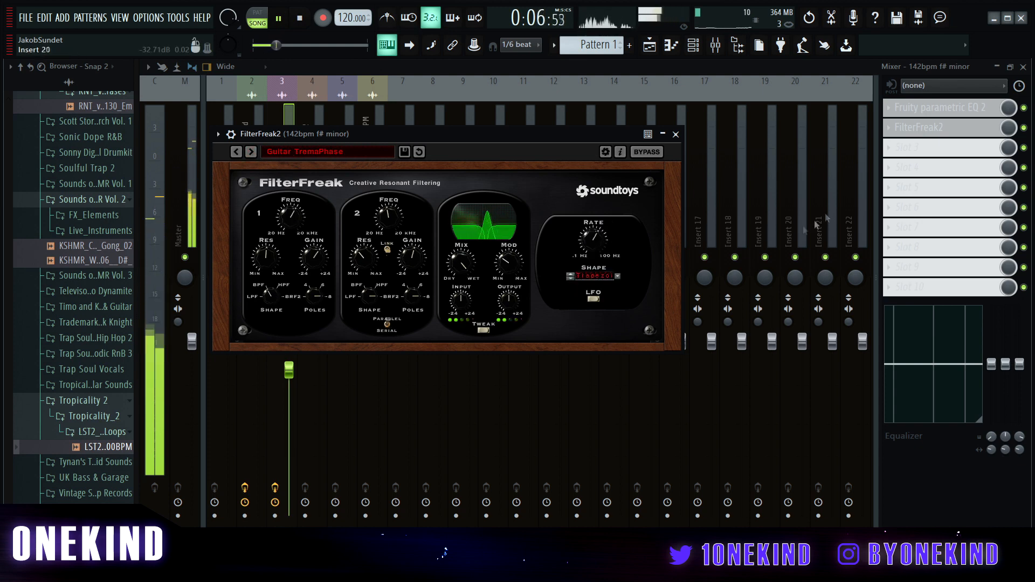
key(Escape)
drag(292, 368, 291, 385)
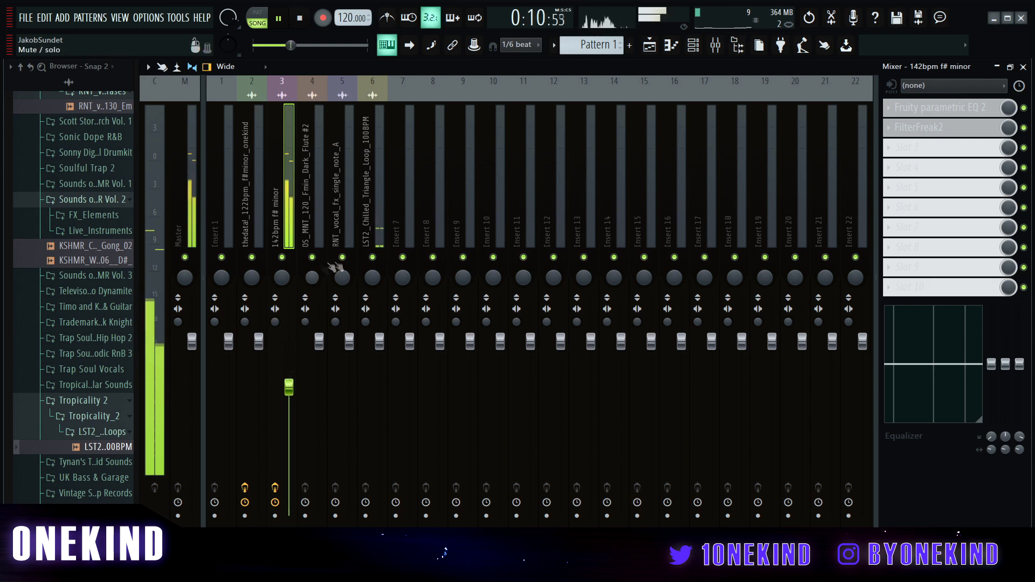
Slightly lower the volume of the LST2_Chilled_Triangle_Loop mixer track and load Fruity PanOMatic in its first effect slot.
click(380, 342)
drag(388, 342, 388, 352)
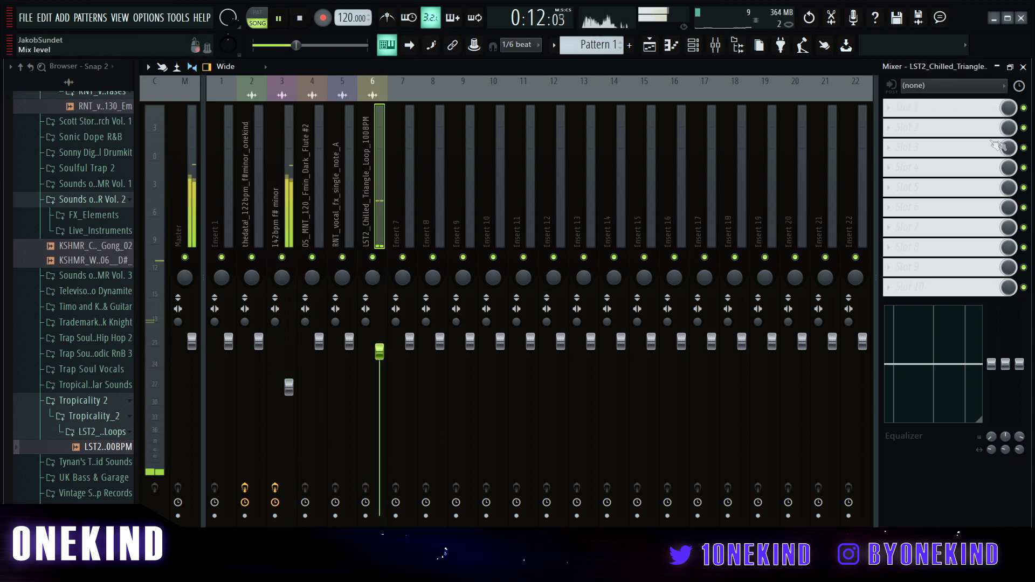
click(899, 110)
click(726, 28)
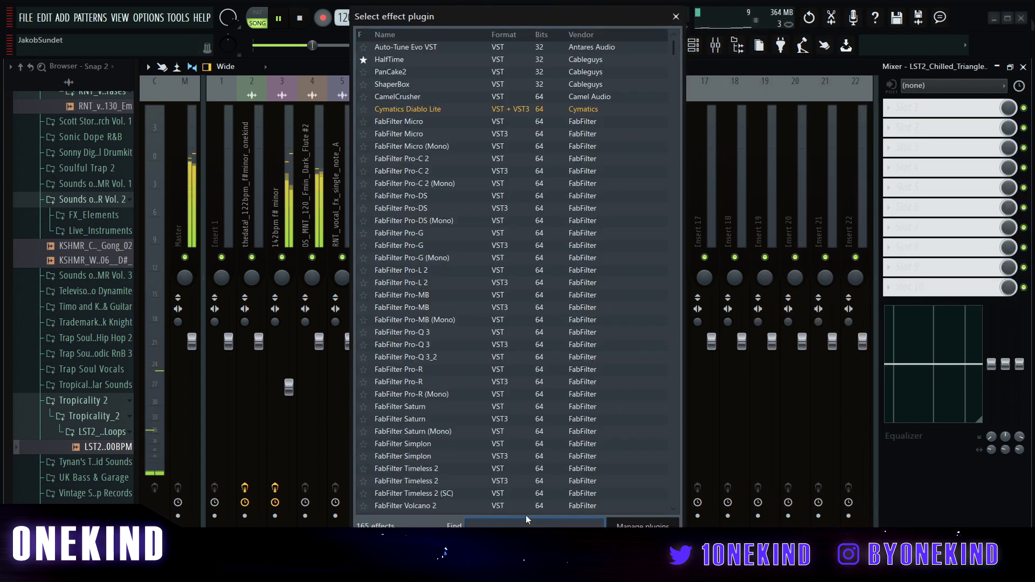
click(527, 519)
text(pan)
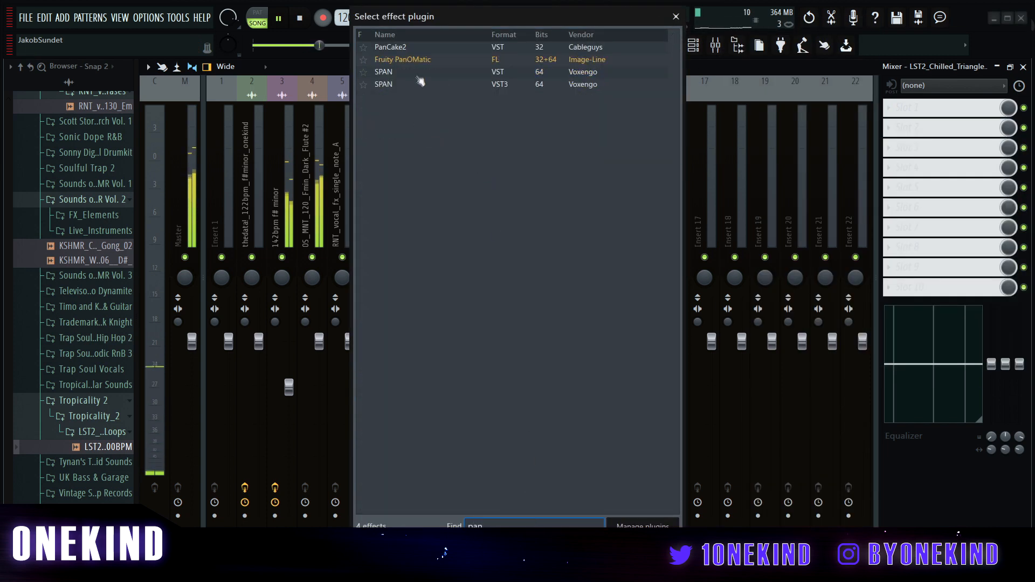
double_click(426, 62)
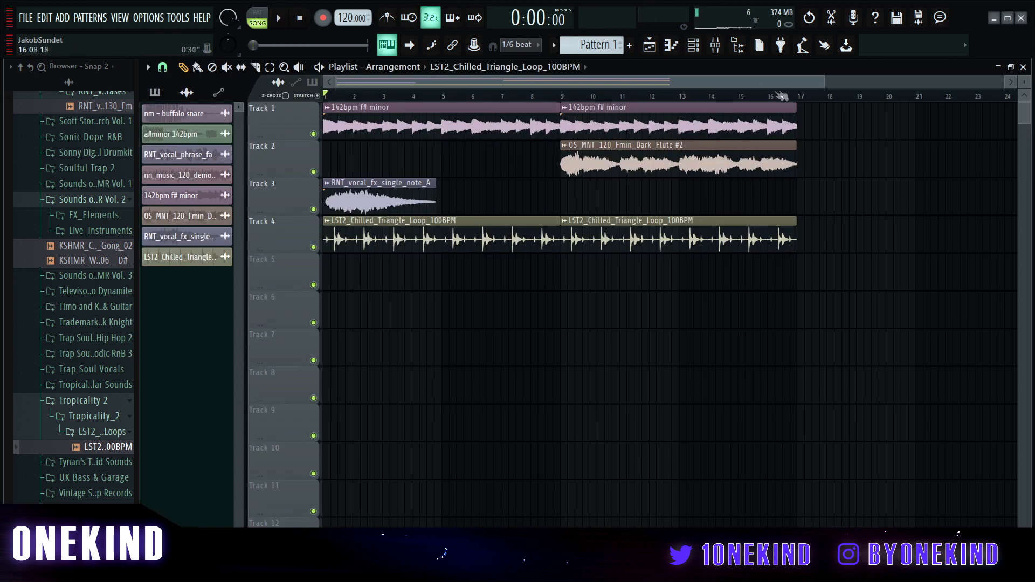
Load Edison on the Master mixer track and set it to record on play.
click(717, 50)
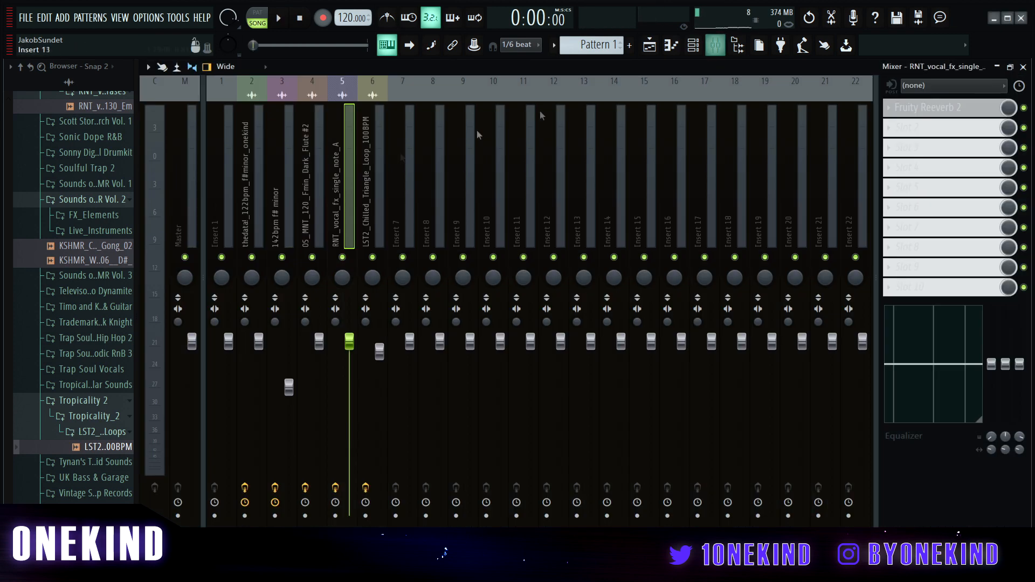
click(178, 232)
key(ctrl+e)
click(499, 176)
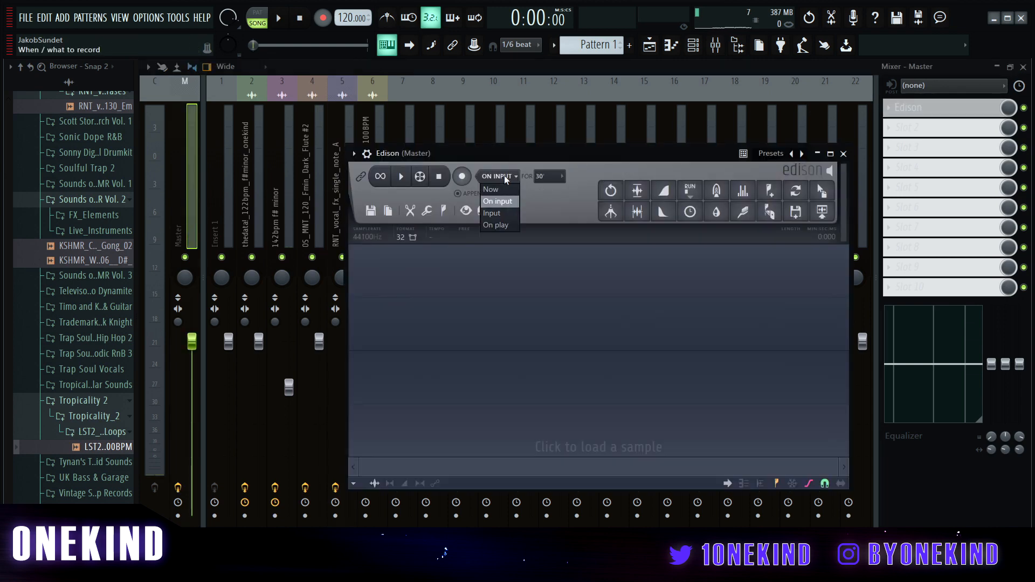
click(495, 225)
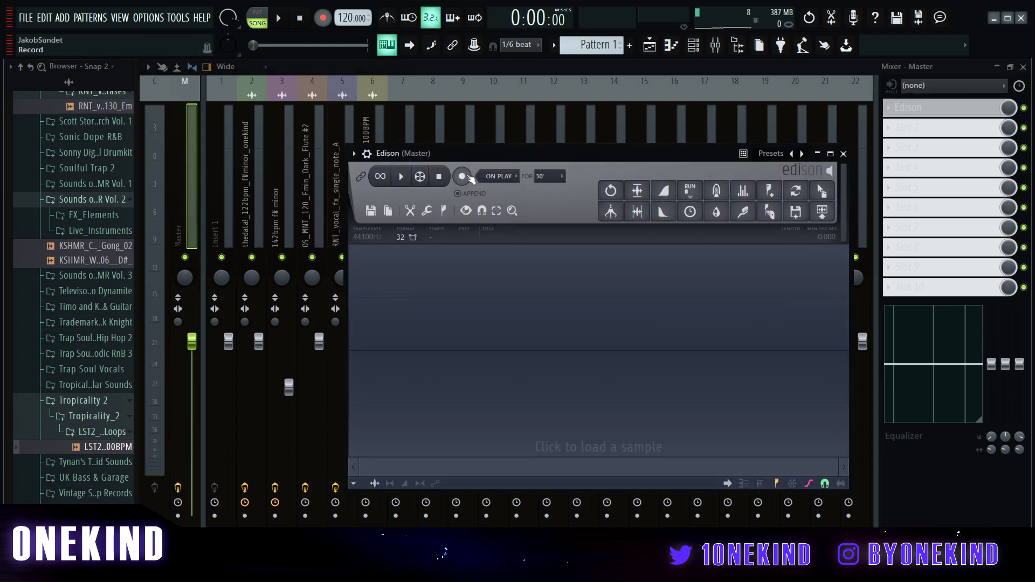
Record one full playback of the arrangement into Edison and stop both the recording and playback.
click(278, 25)
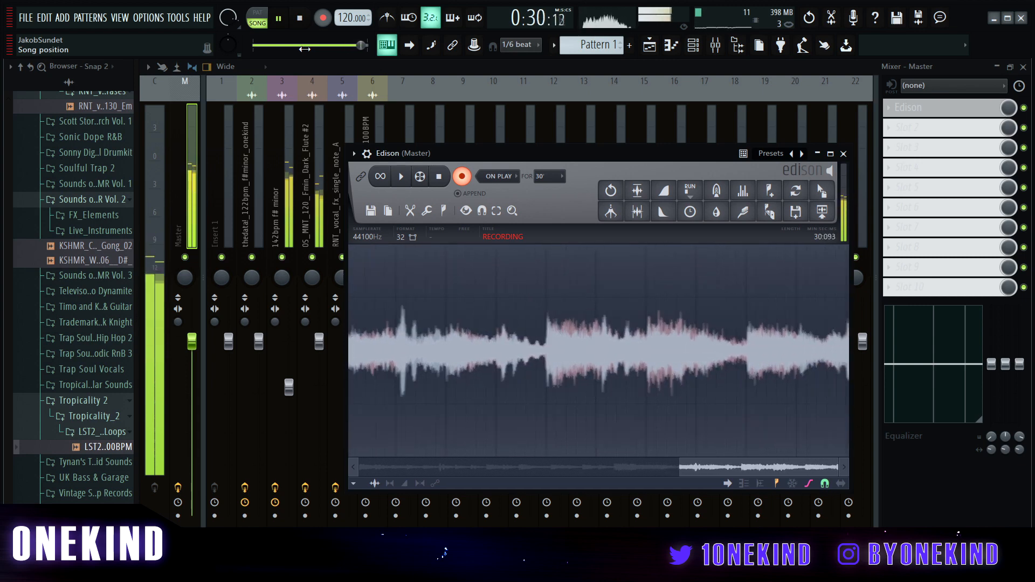
click(463, 178)
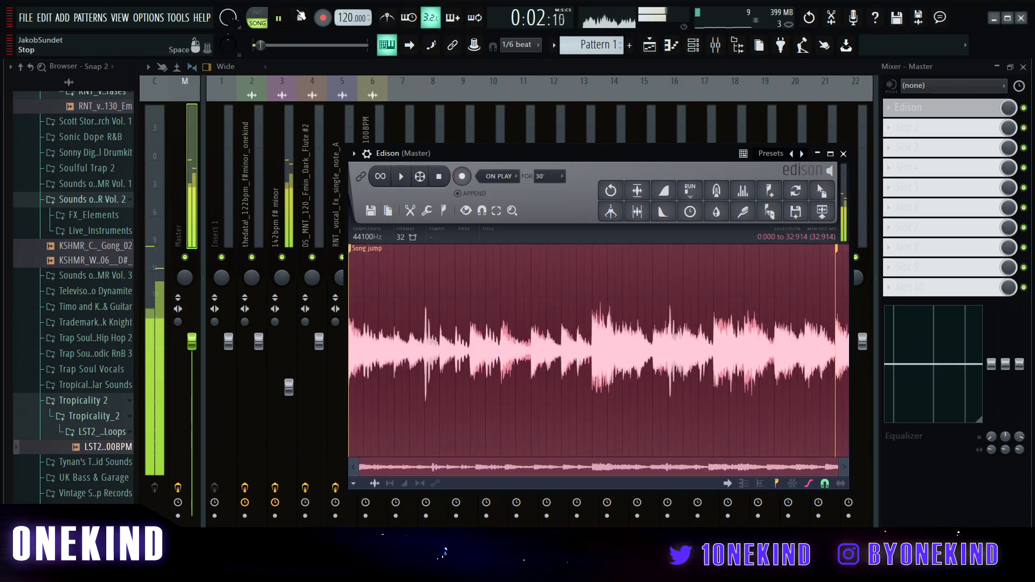
click(301, 18)
Set the Edison recording's sample rate to 8000 Hz in its sample properties.
drag(592, 159, 572, 163)
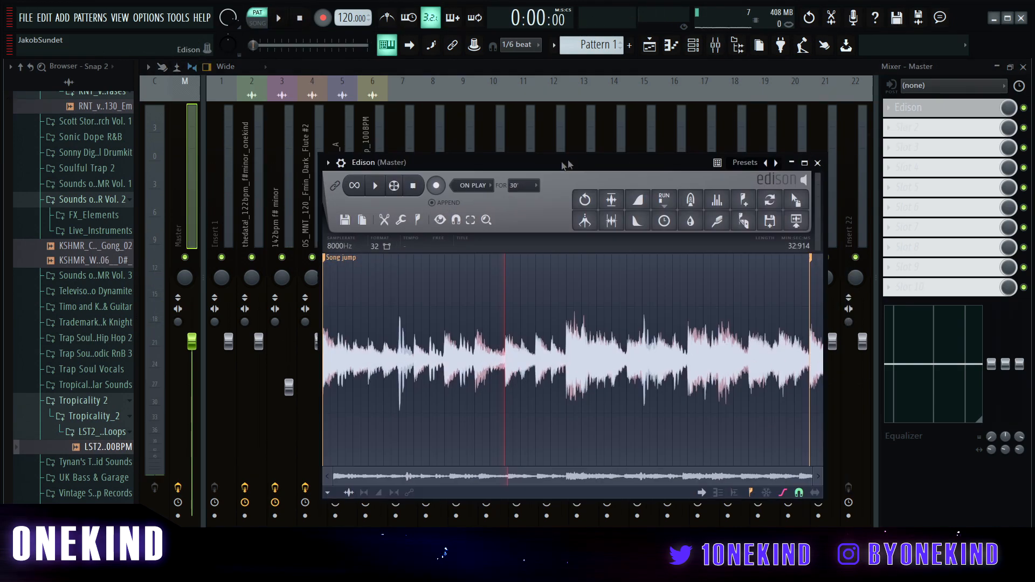
click(340, 245)
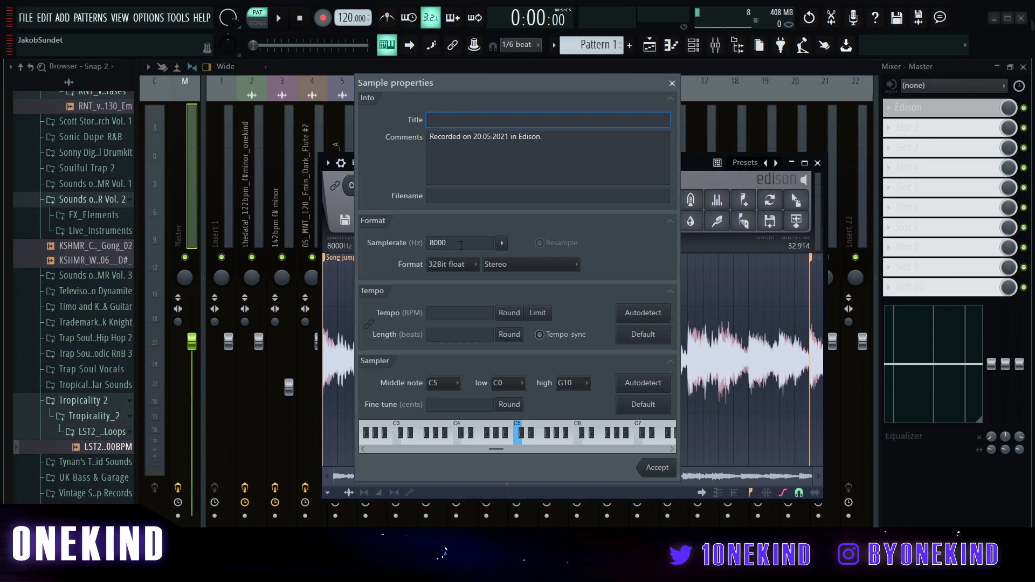
click(662, 467)
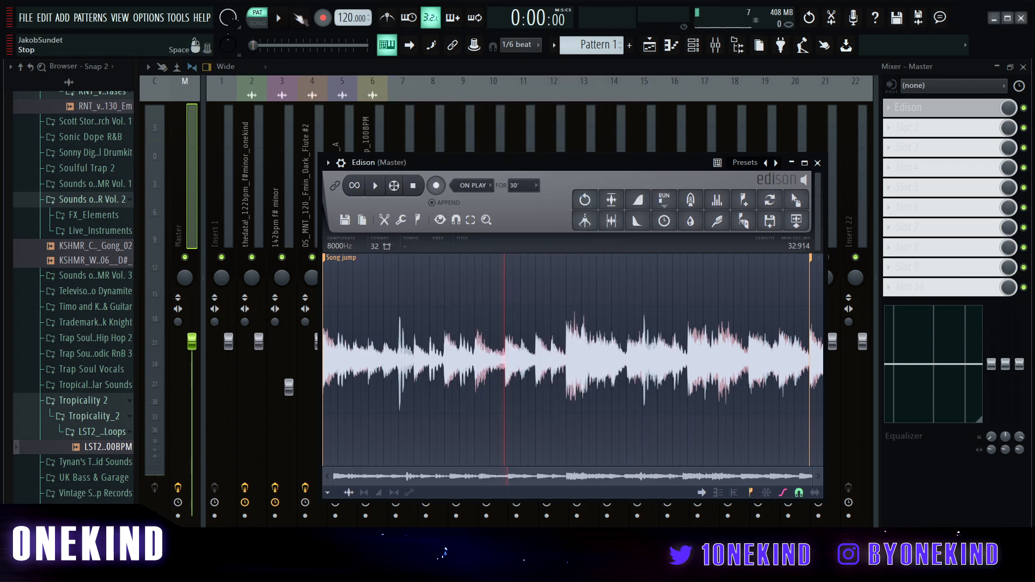
Play the arrangement in song mode with the Edison recording on Track 5 and Tracks 1 to 4 muted.
click(257, 18)
key(space)
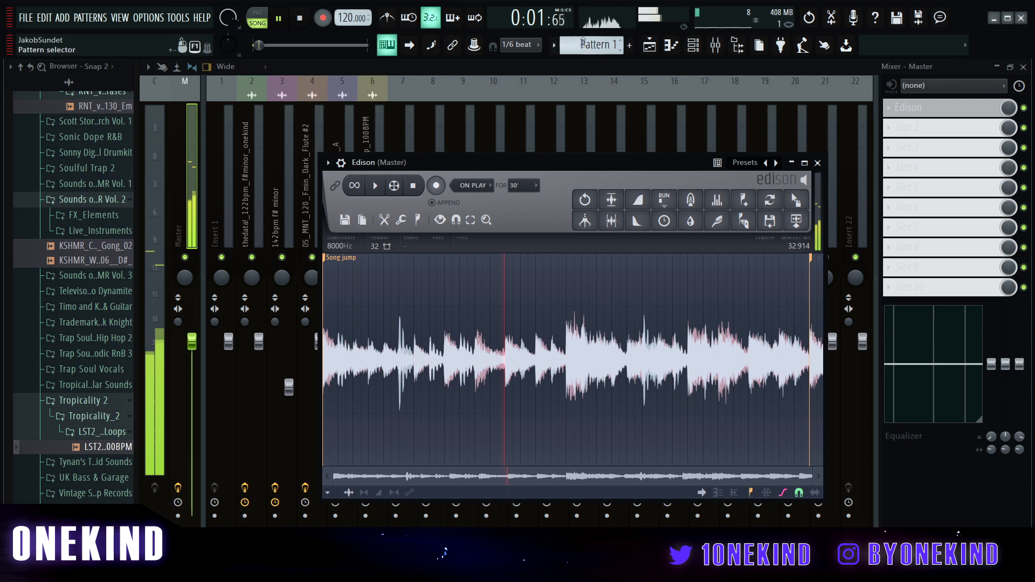
click(650, 45)
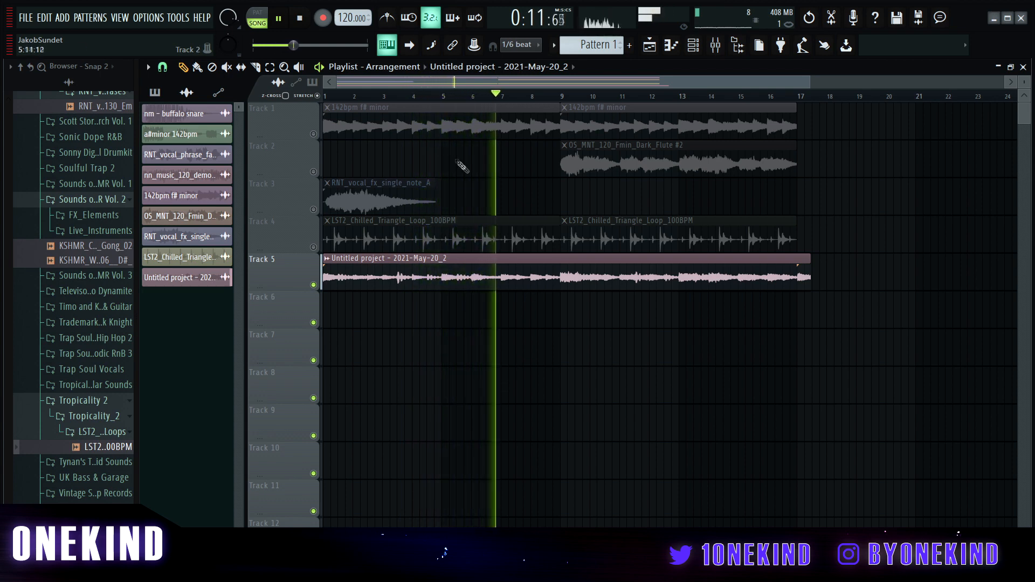
scroll(345, 87, up, 3)
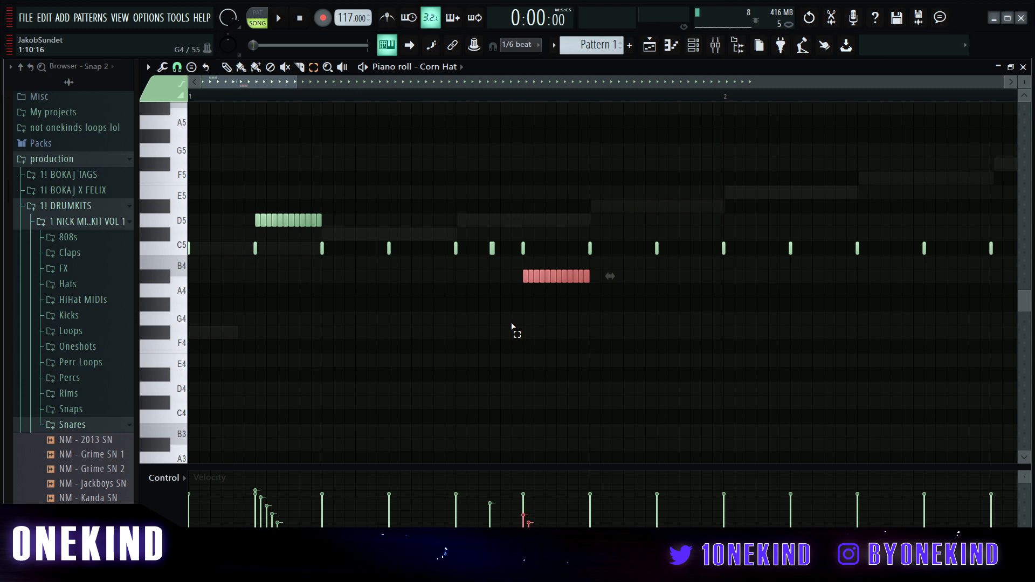
Lower the velocities of the D5 roll in the Corn Hat piano roll and play the pattern.
key(space)
click(264, 221)
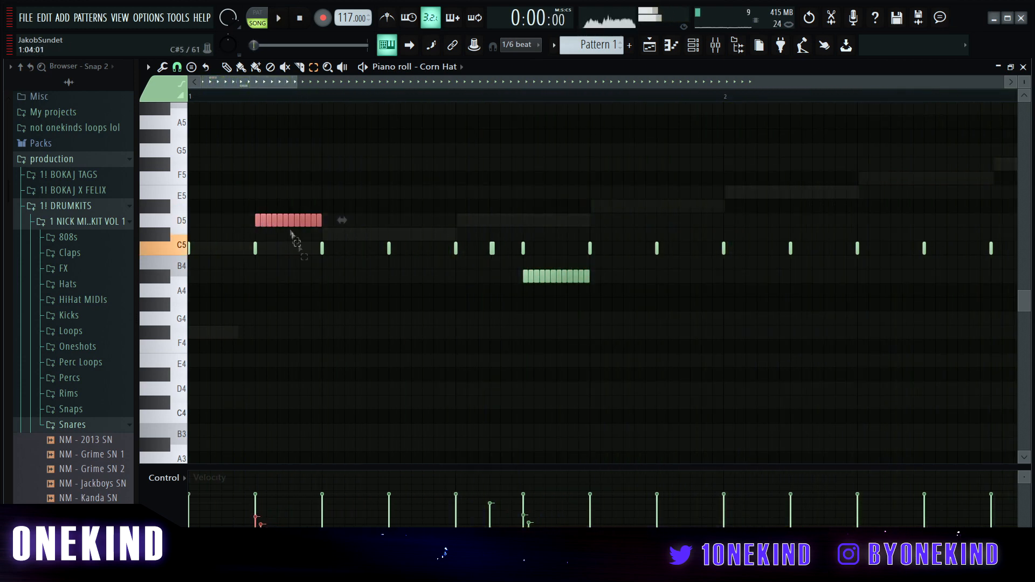
click(337, 318)
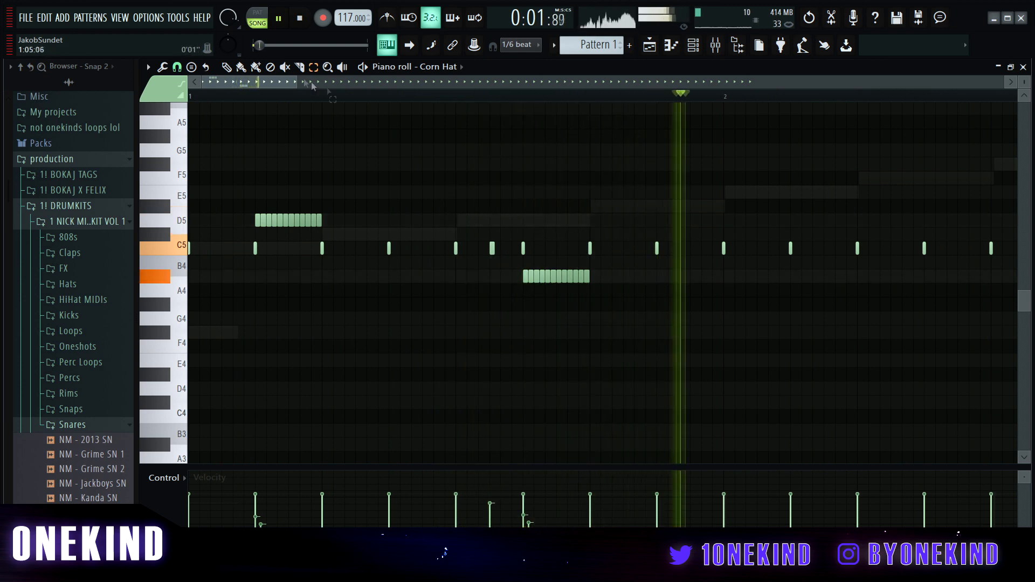
Draw short Corn Hat notes descending from A#4 to F4 at the start of bar 2 and listen to the pattern.
click(225, 68)
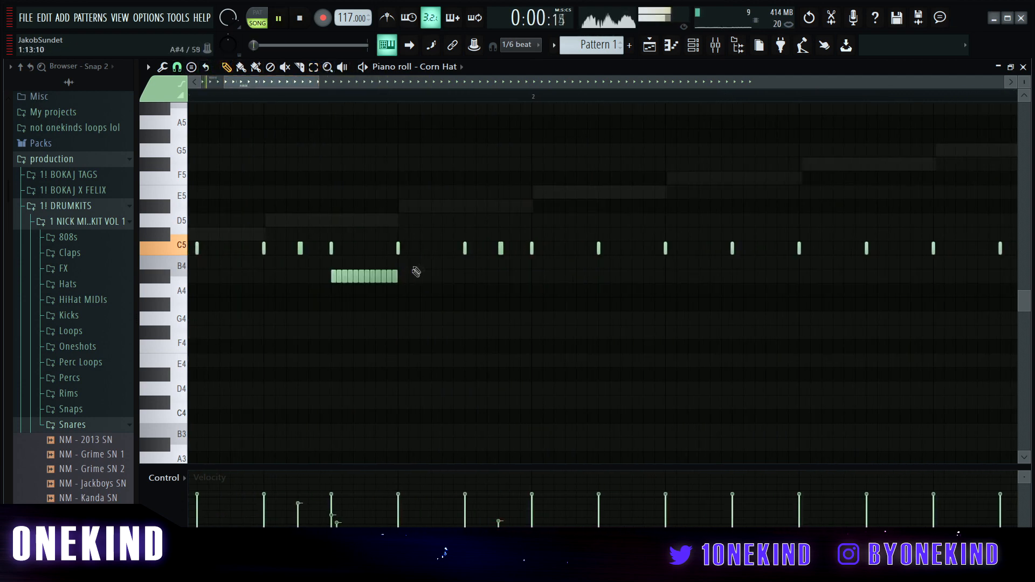
click(534, 277)
click(551, 305)
drag(549, 303, 544, 305)
click(556, 318)
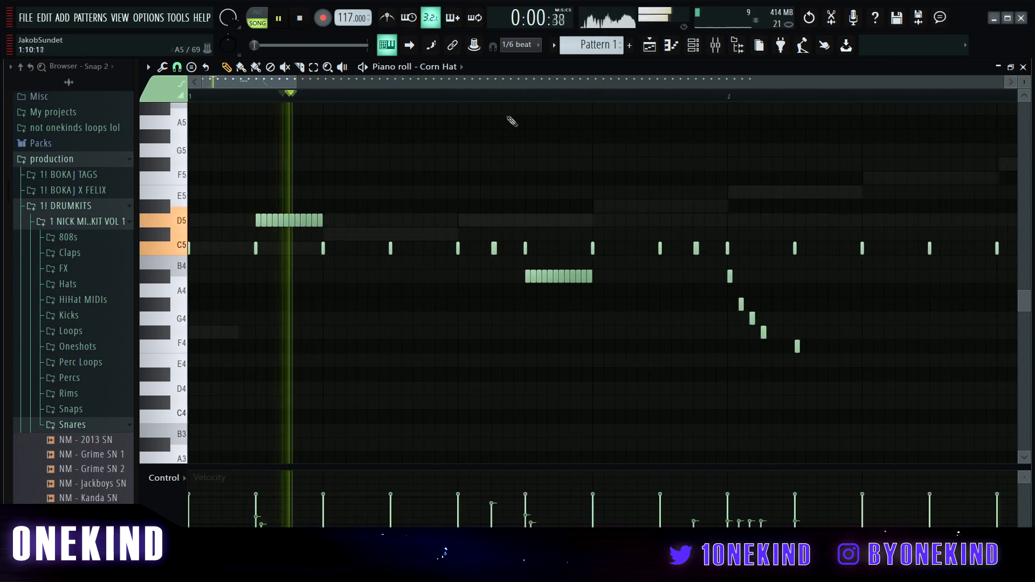
key(space)
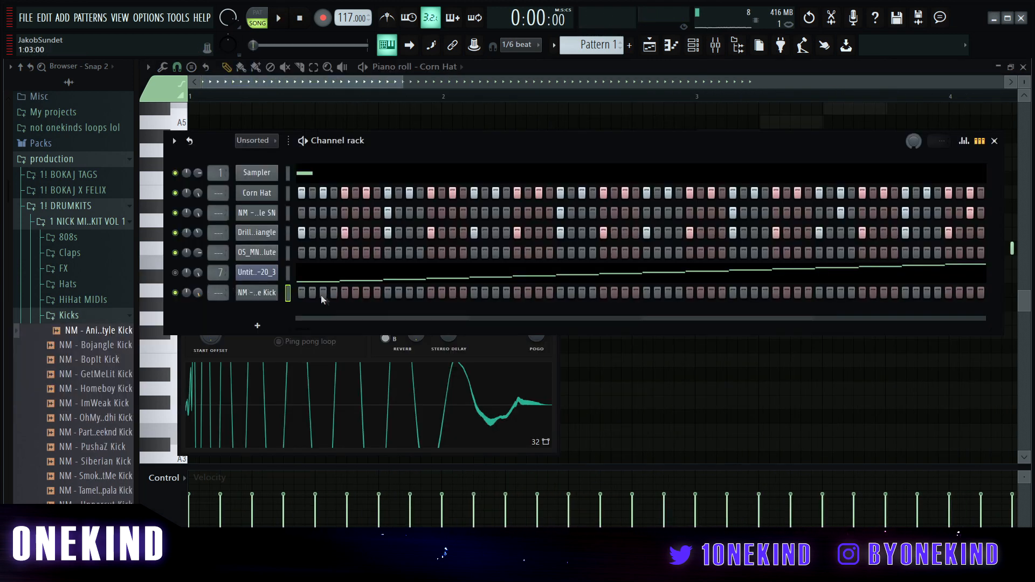
Program the kick channel with hits on steps 1, 21, 33, 39, 45 and 53 while playing the beat.
click(302, 292)
key(space)
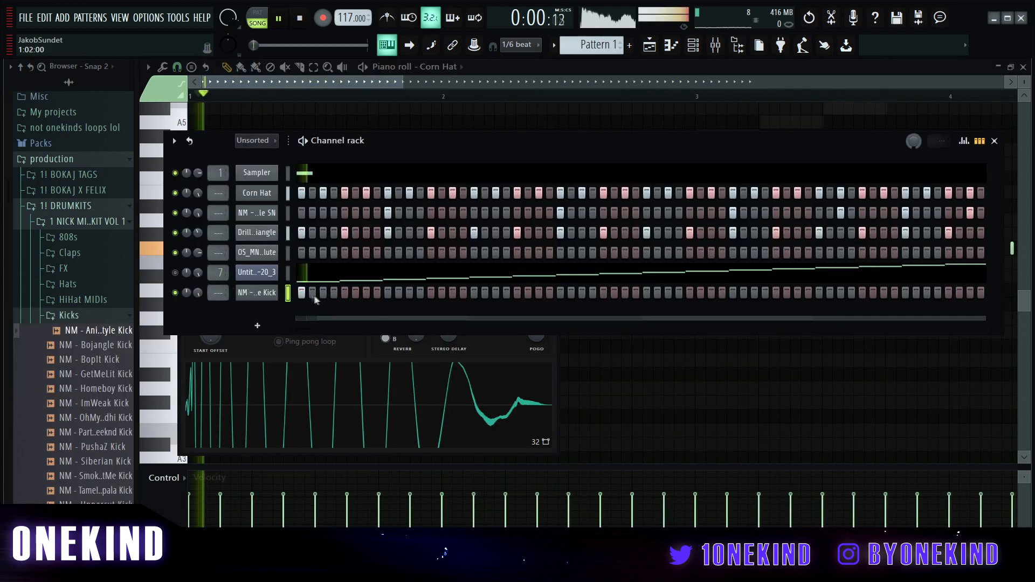
click(519, 293)
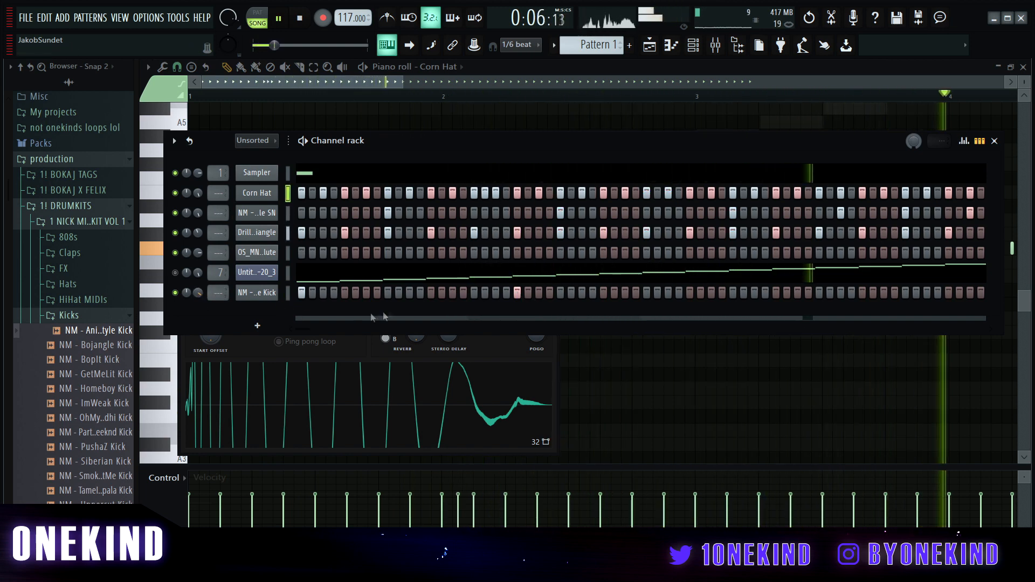
click(648, 296)
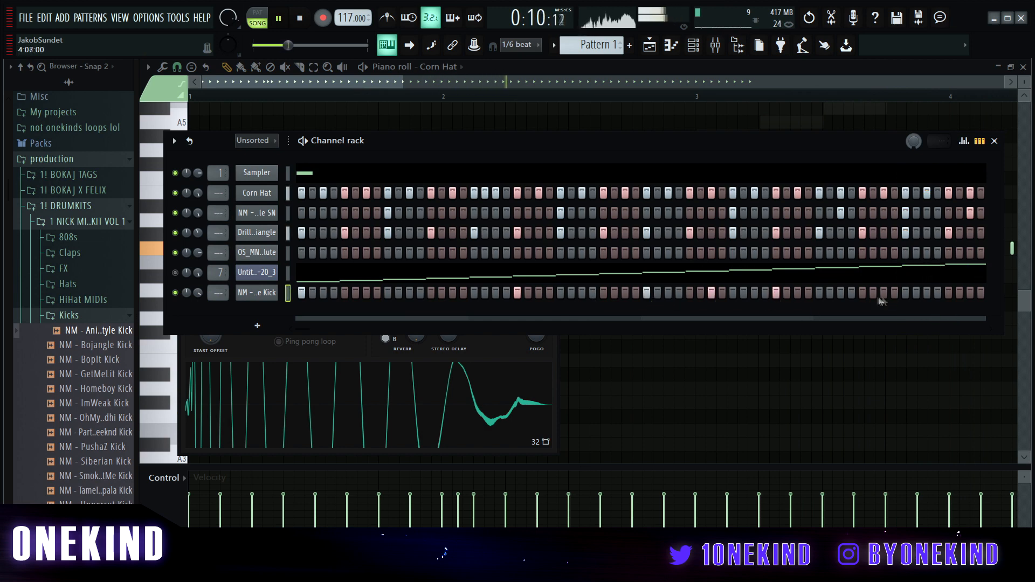
key(space)
key(space)
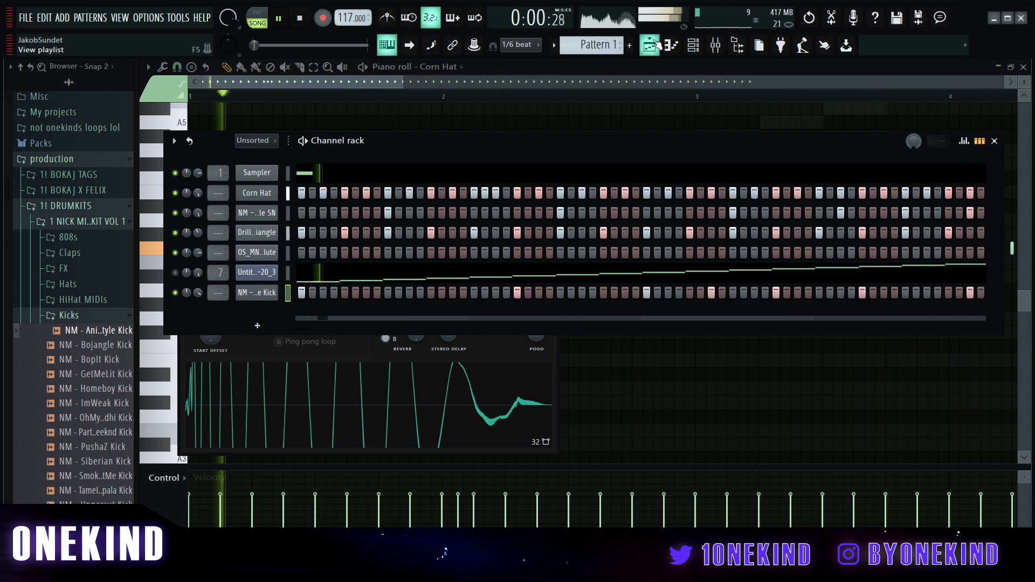
Shorten the Pattern 1 clip on Track 6 to 4 bars and add a second Pattern 1 clip at bar 5.
click(650, 45)
drag(853, 315, 586, 321)
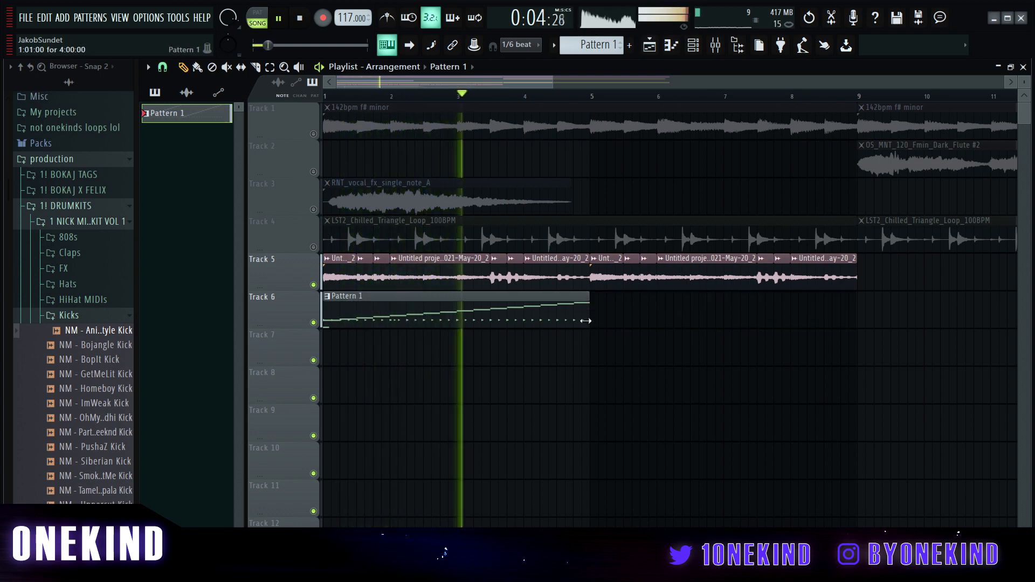
click(596, 323)
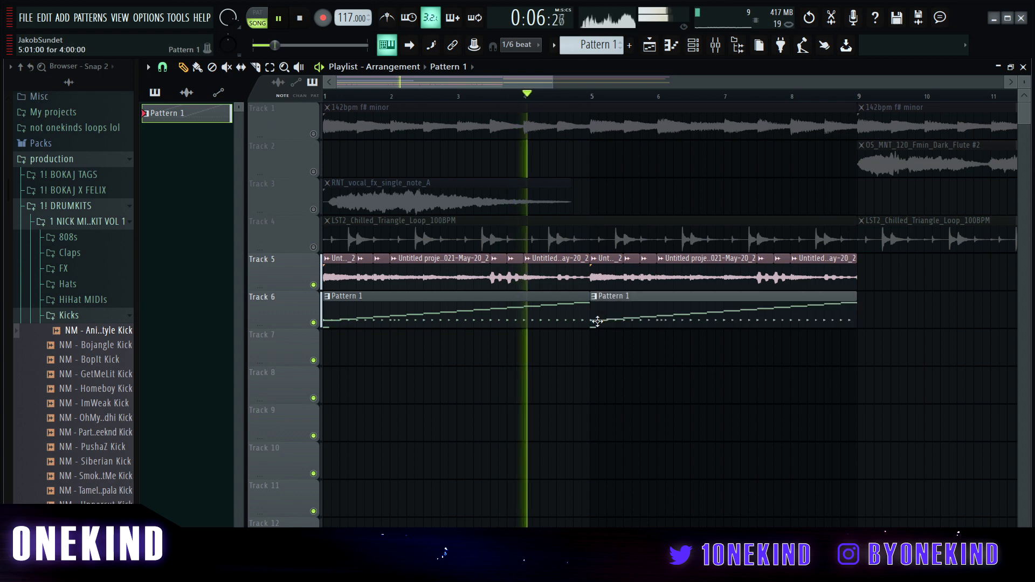
click(693, 45)
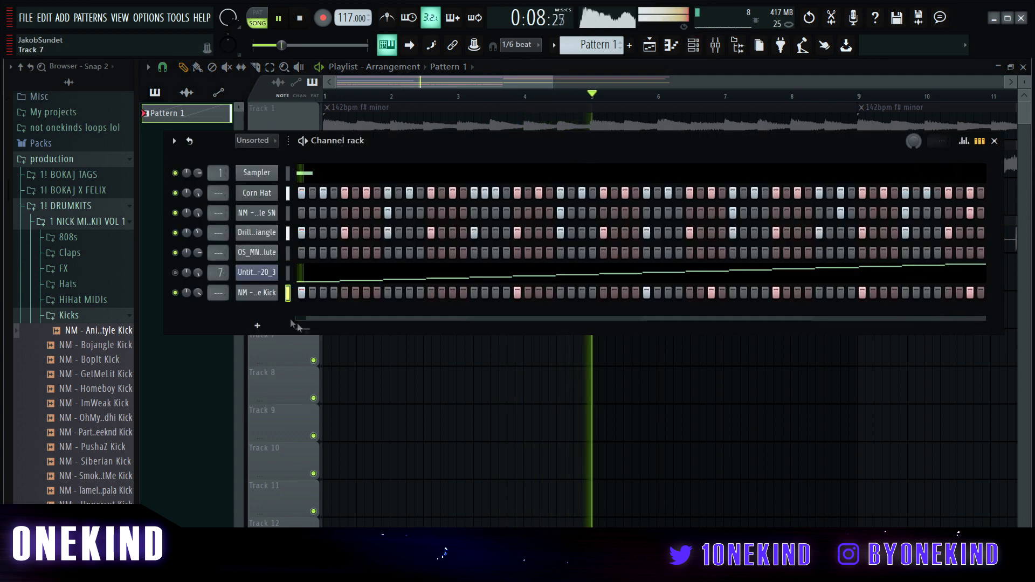
drag(553, 82, 665, 95)
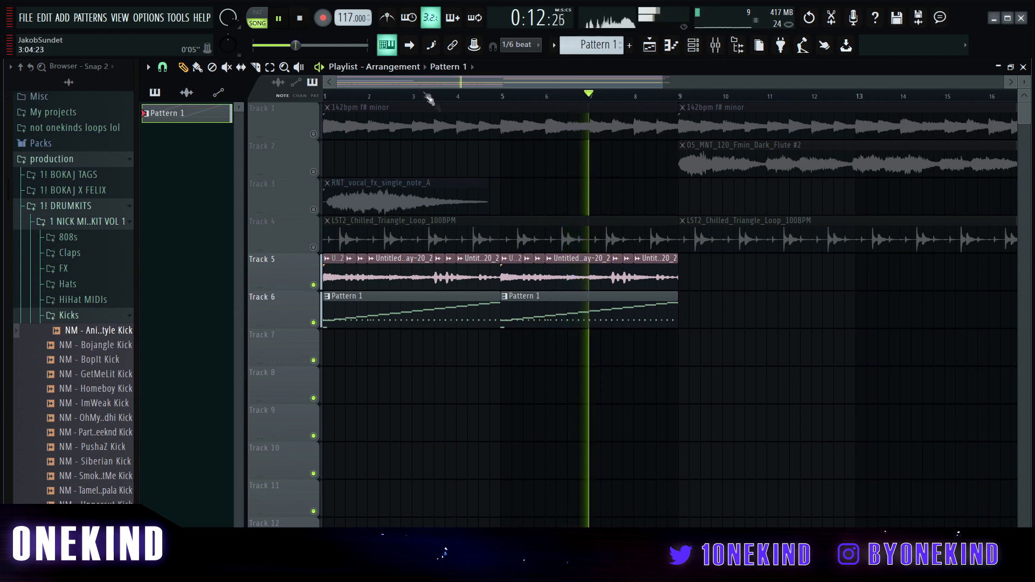
scroll(370, 86, up, 4)
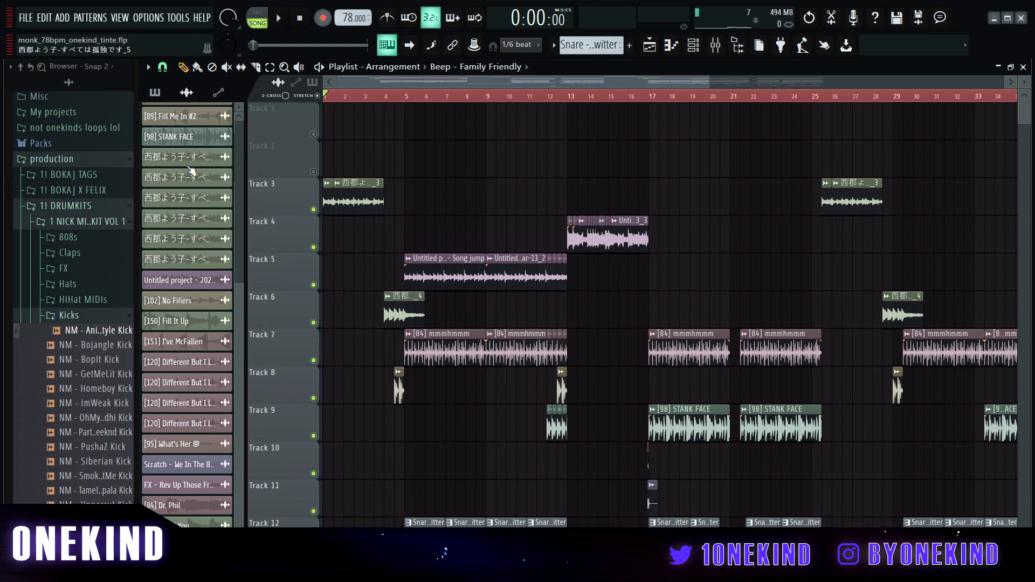
Open the sample settings of the first Track 3 clip in the monk_78bpm_onekind_tinte.flp project.
scroll(369, 103, up, 4)
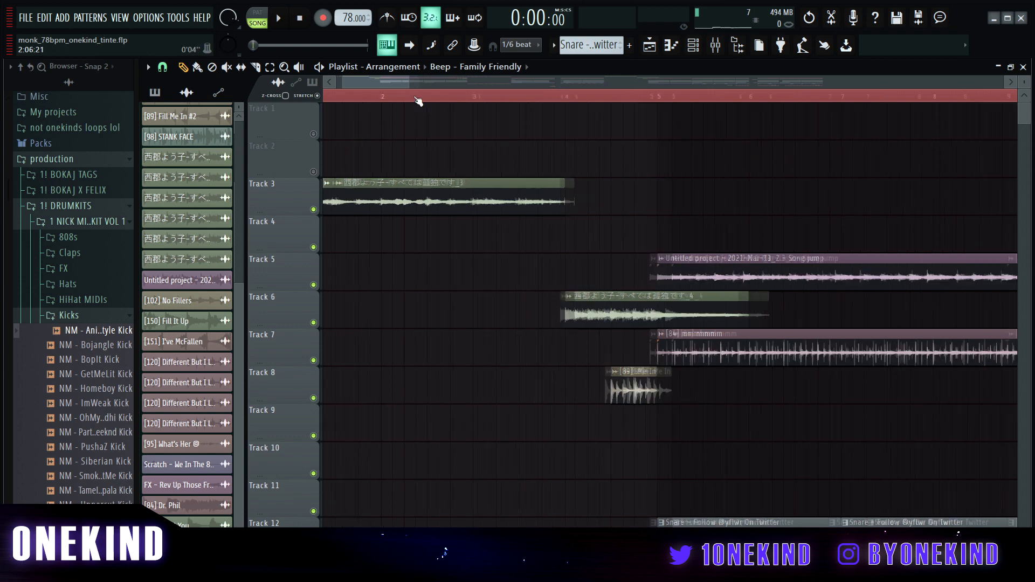
scroll(419, 99, up, 5)
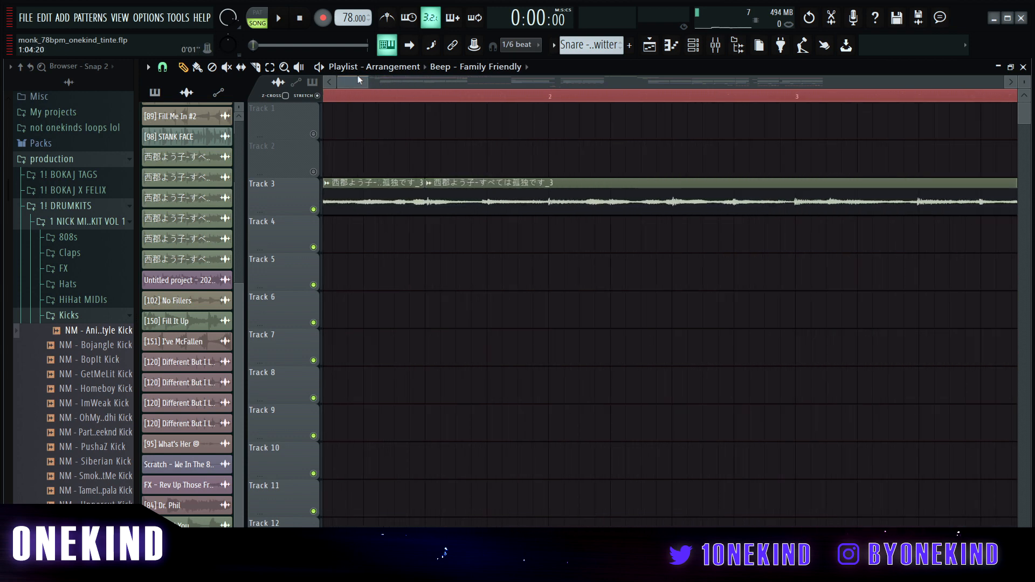
drag(358, 78, 318, 88)
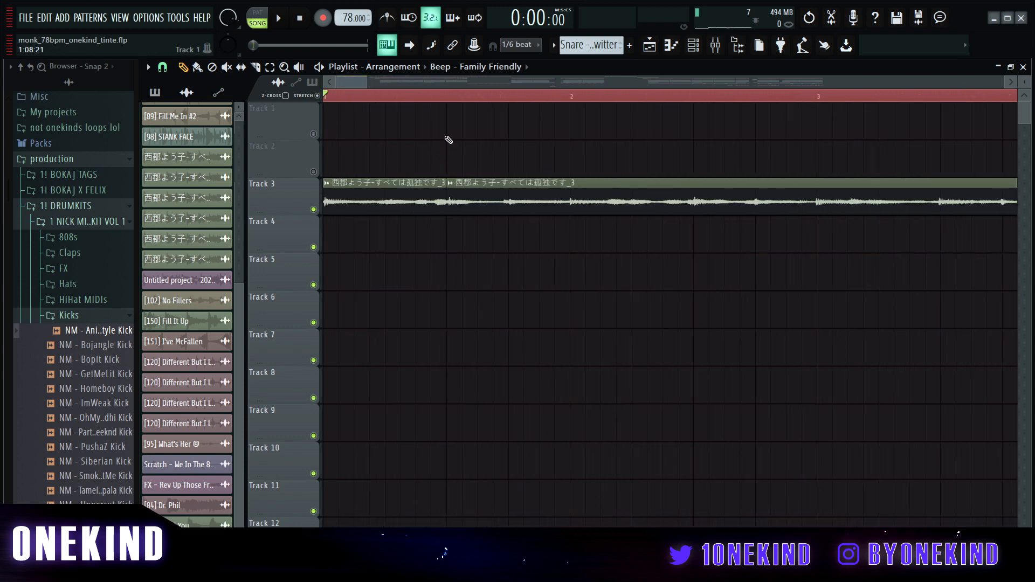
double_click(426, 198)
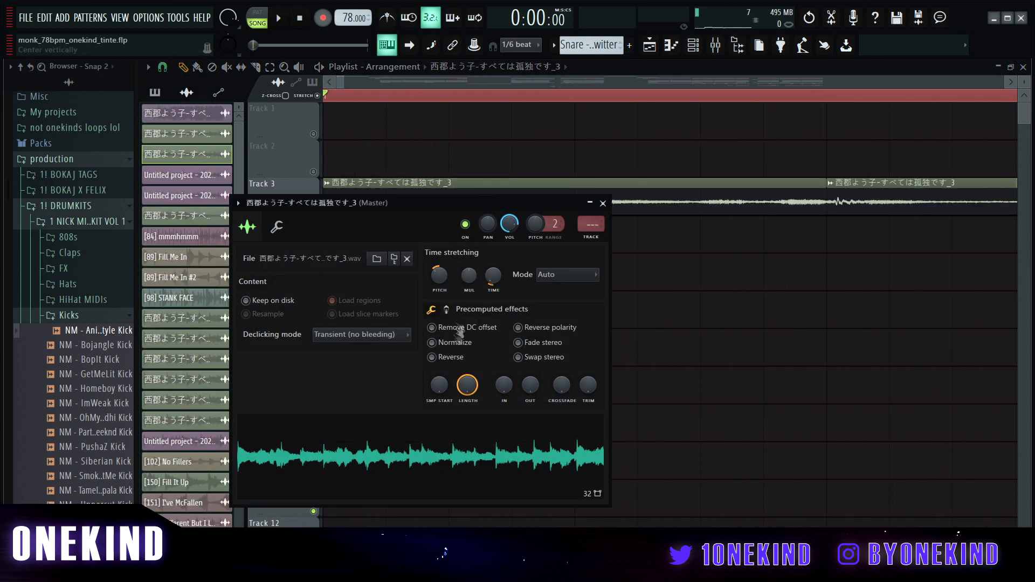
Normalize the sample of the first Track 3 clip, close its settings, and inspect the opening clips' alignment with the grid.
click(432, 343)
right_click(674, 354)
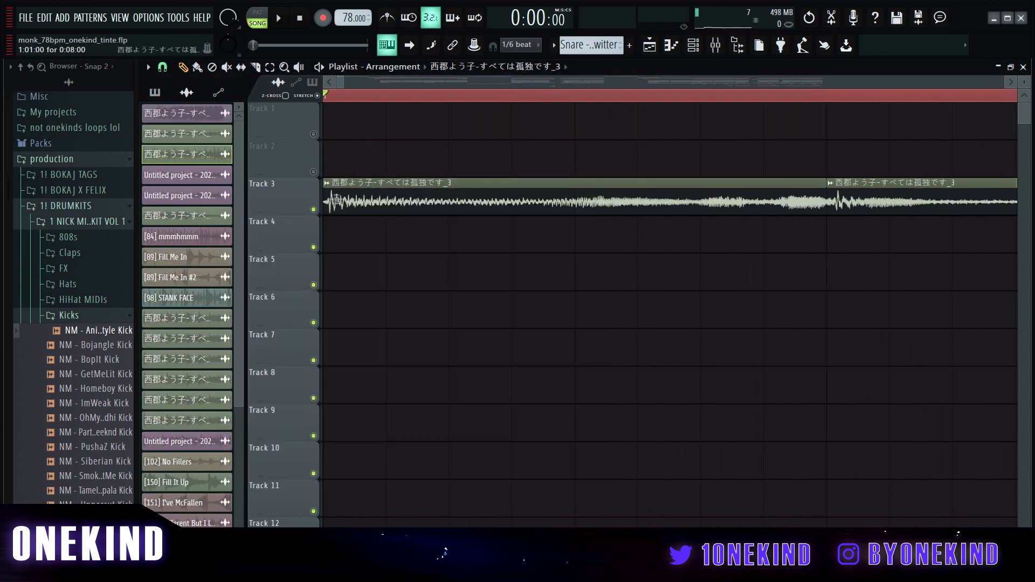
scroll(479, 156, down, 5)
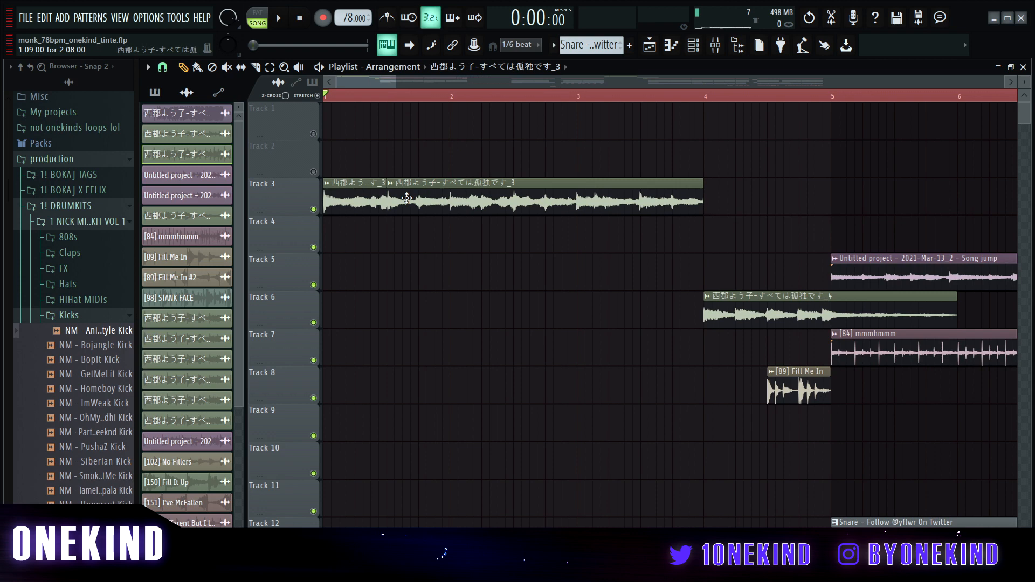
scroll(488, 124, up, 3)
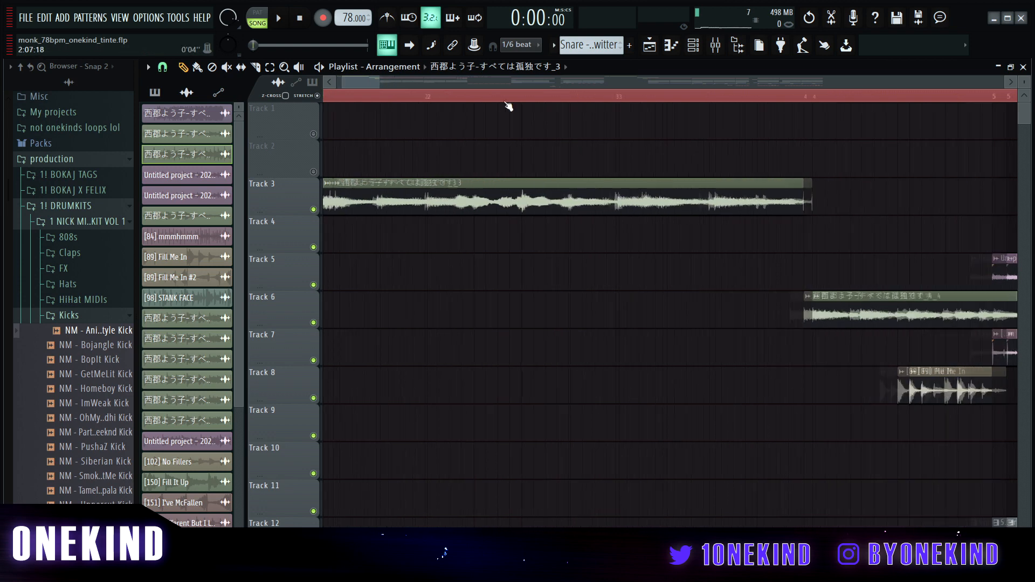
scroll(457, 197, down, 6)
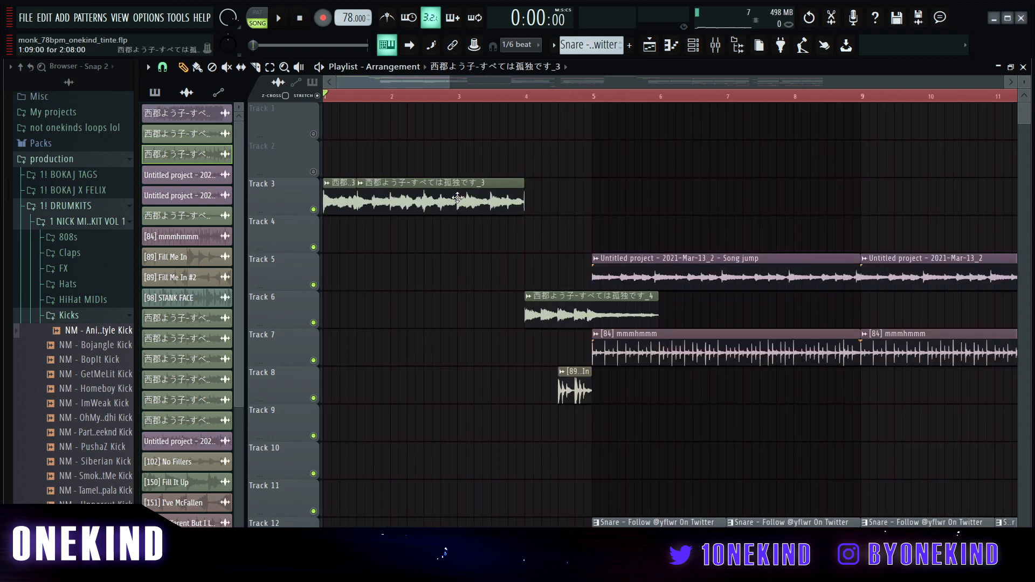
scroll(457, 197, up, 2)
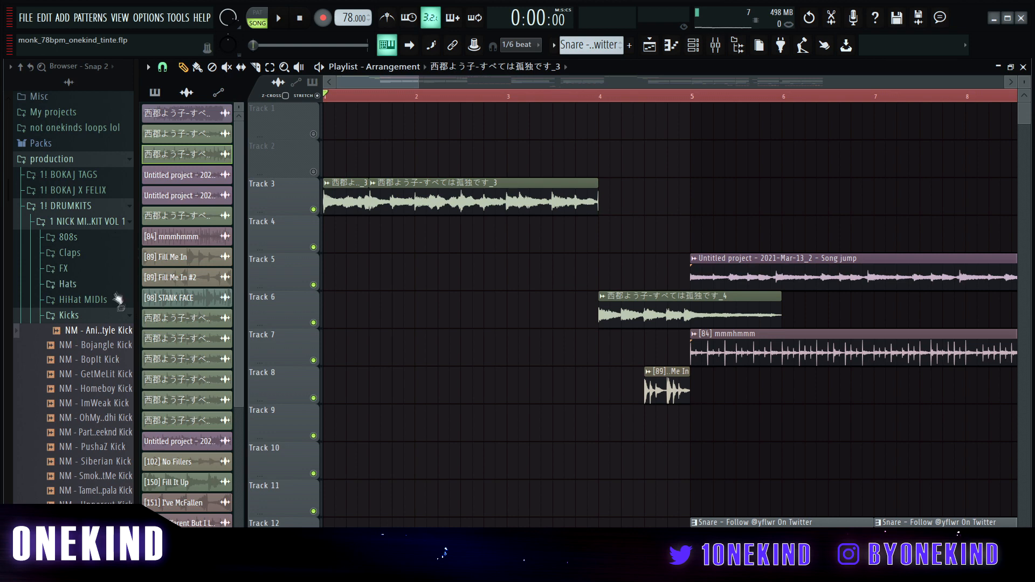
scroll(119, 297, down, 10)
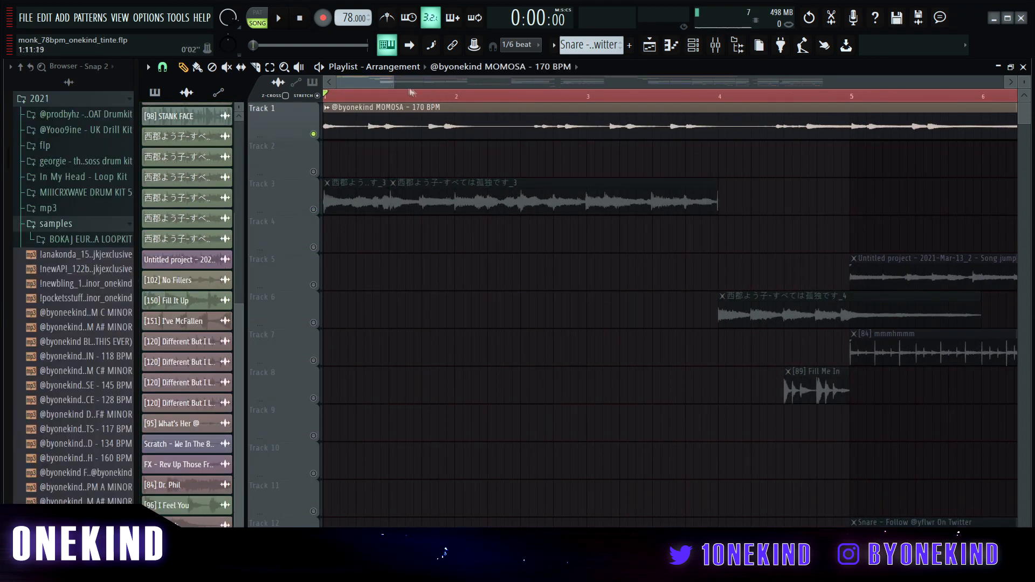
scroll(396, 94, up, 4)
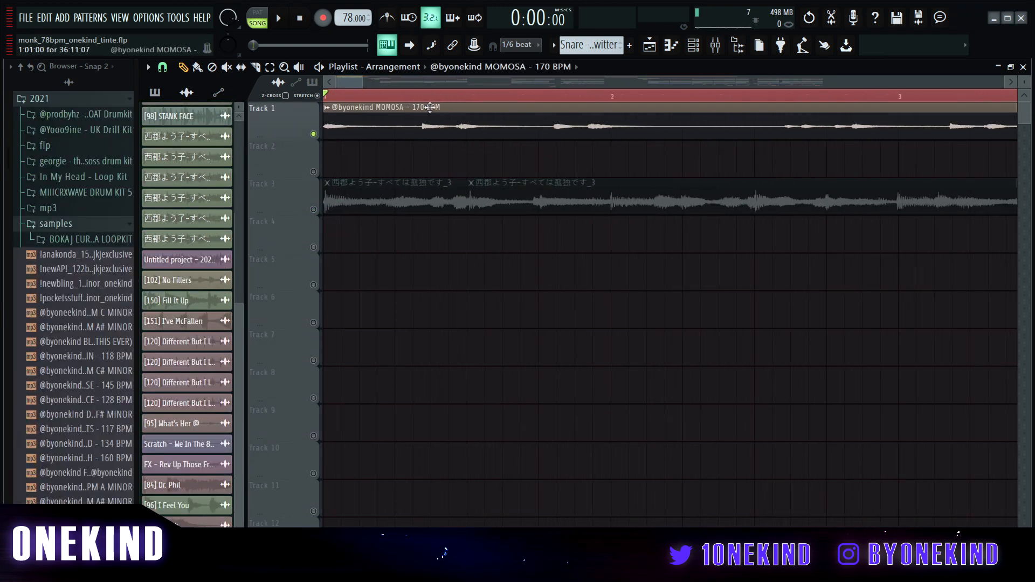
double_click(383, 109)
click(434, 342)
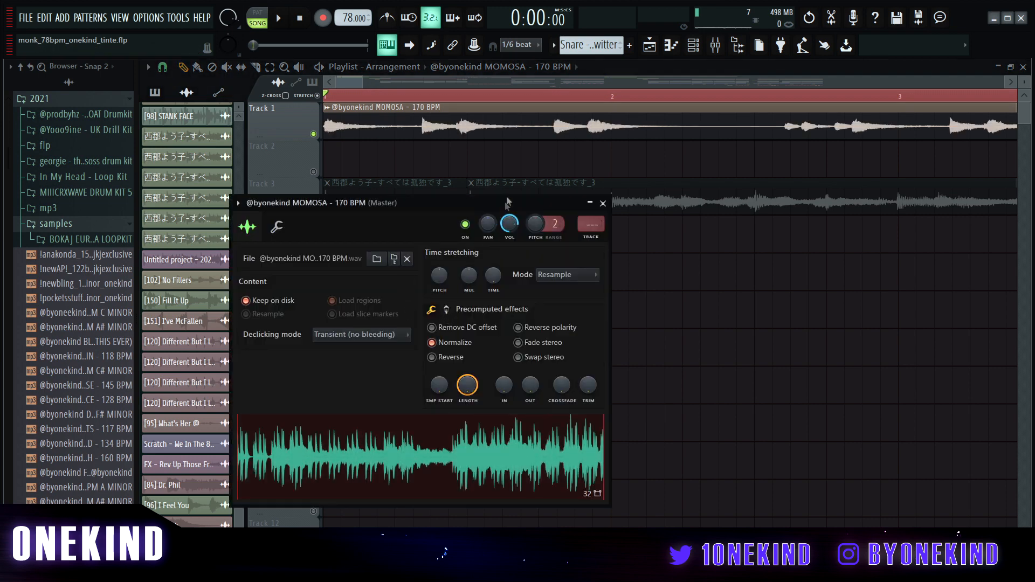
Play the MOMOSA clip from bar 1 with its sample settings closed to hear where the opening phrase ends.
key(space)
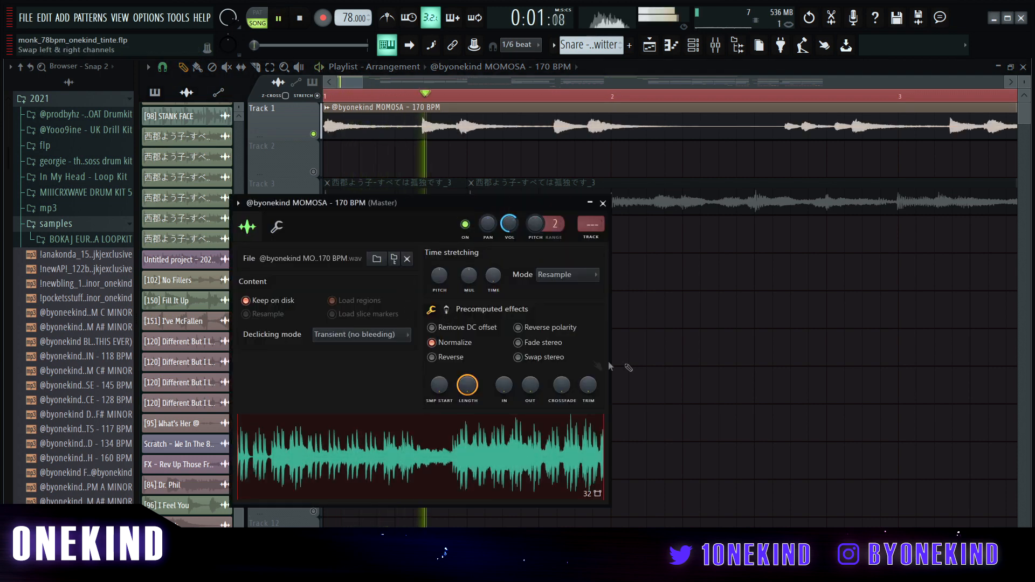
key(Escape)
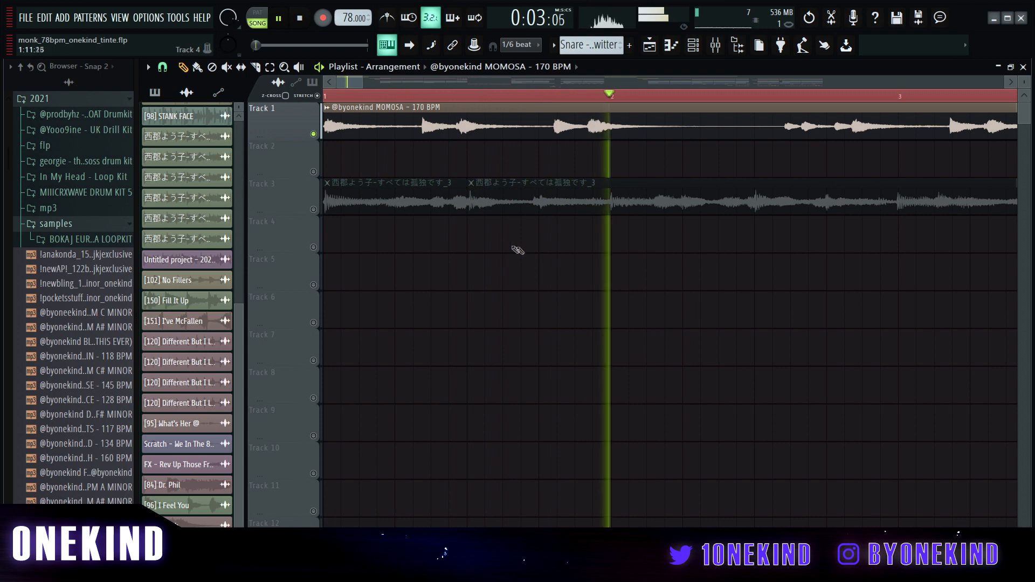
drag(362, 82, 384, 87)
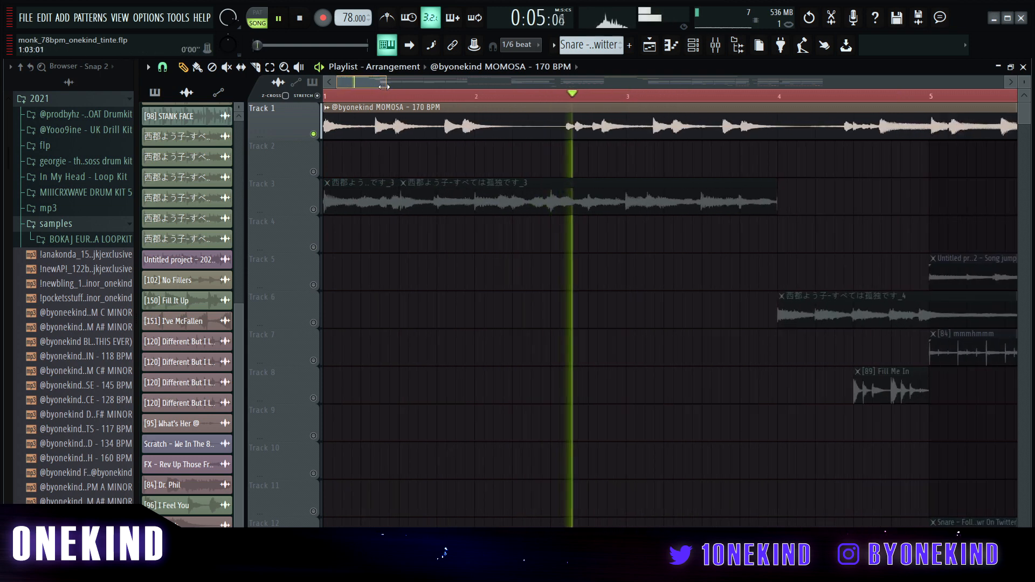
drag(384, 87, 409, 91)
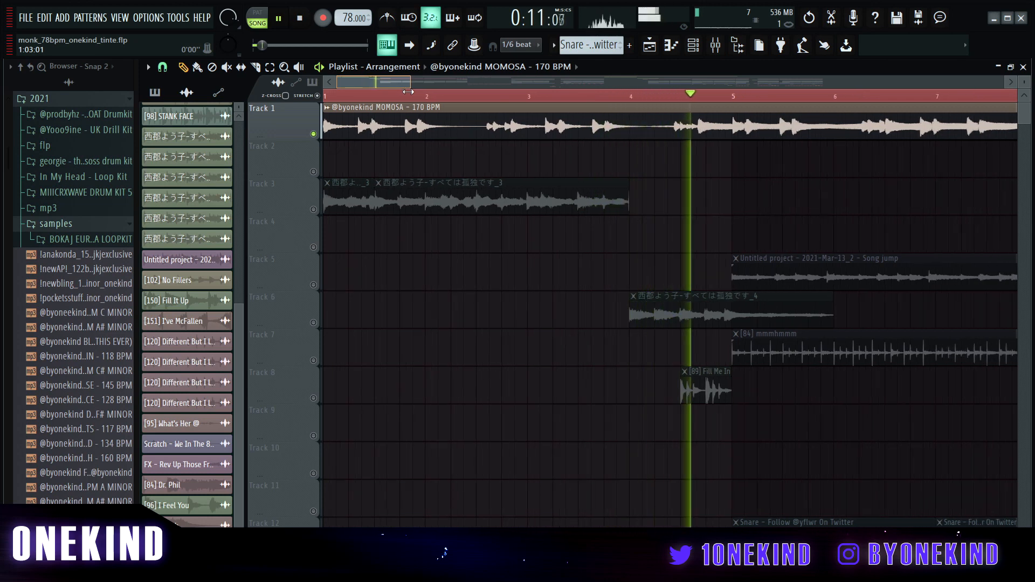
drag(407, 93, 394, 101)
key(space)
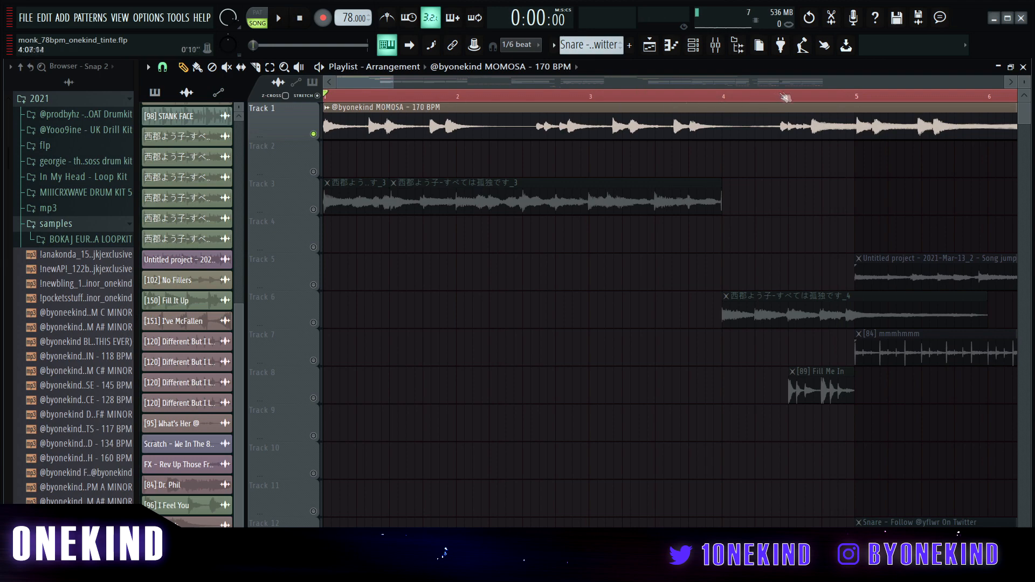
Select the timeline from bar 1 to about 4:11, around the MOMOSA sample's first phrase, and play that range.
drag(755, 94, 515, 96)
scroll(384, 96, down, 6)
scroll(384, 96, up, 3)
scroll(384, 95, up, 6)
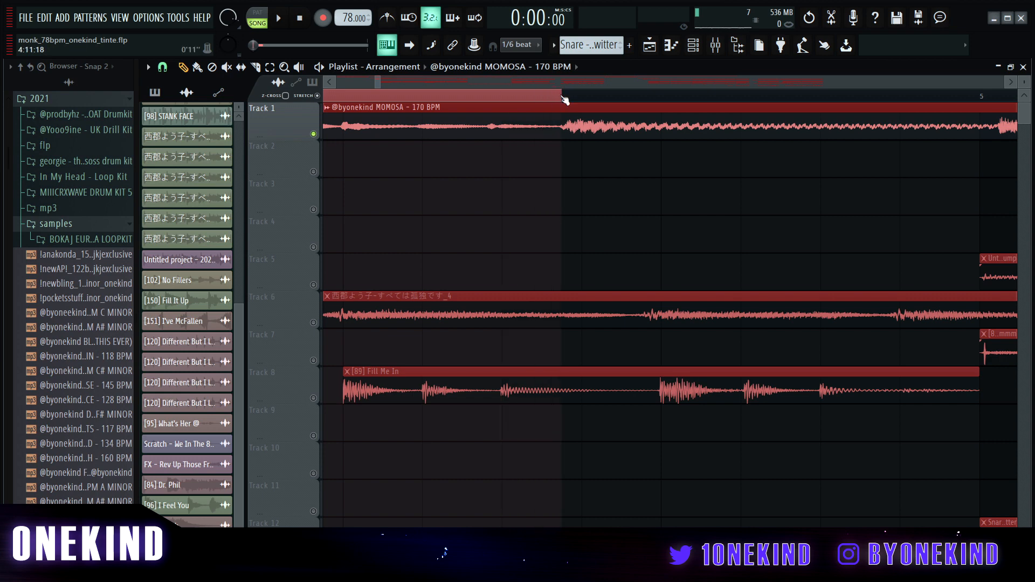
scroll(565, 100, down, 10)
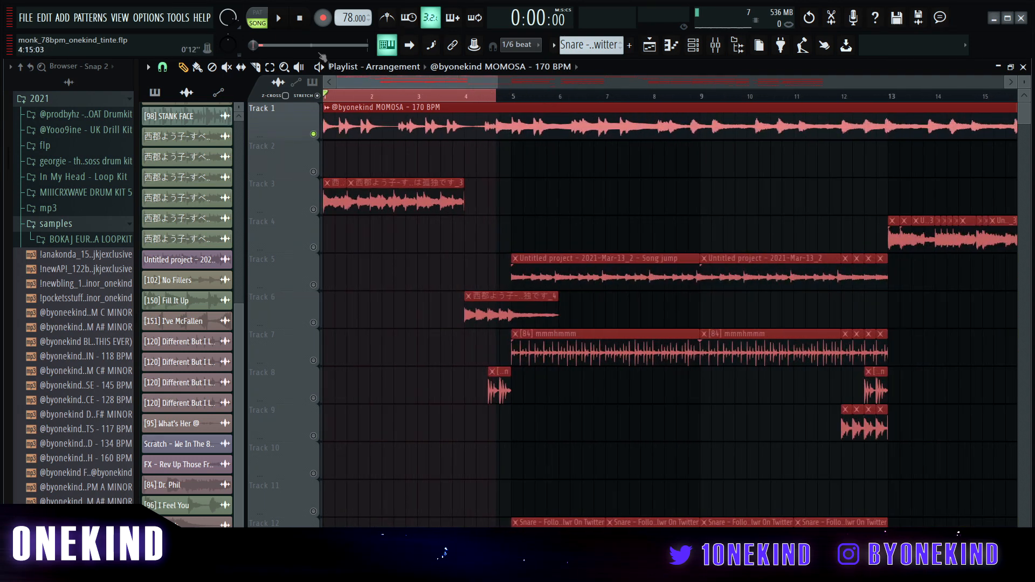
click(285, 22)
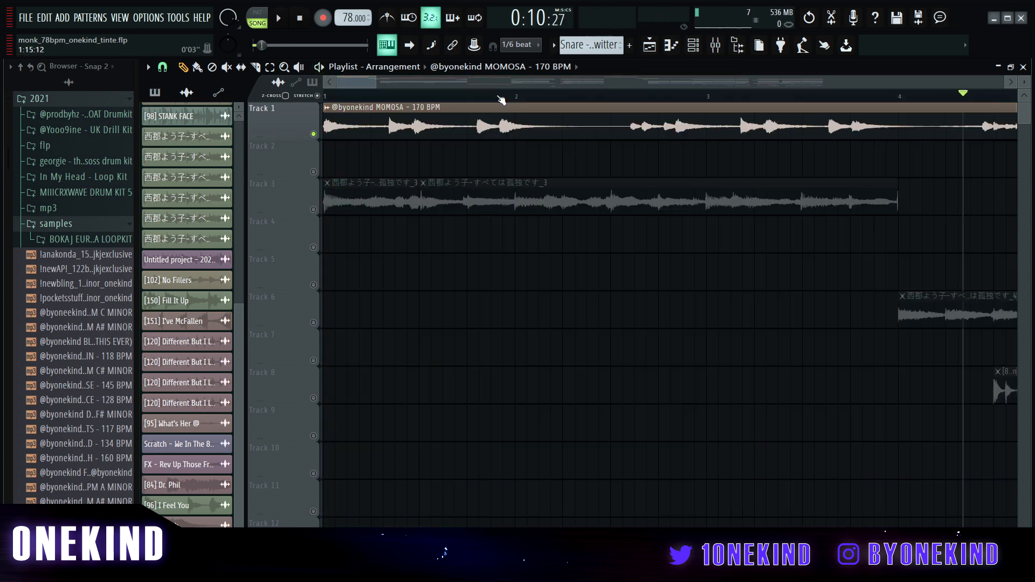
Trim the MOMOSA clip to its first phrase, stretch it to end at bar 5, and check it against the metronome.
drag(360, 86, 378, 87)
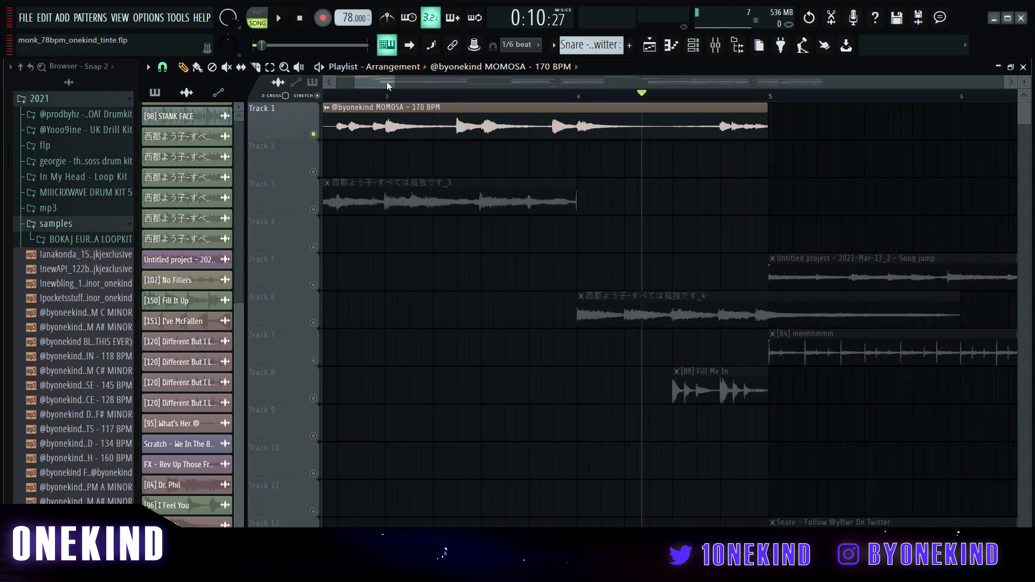
drag(388, 85, 354, 91)
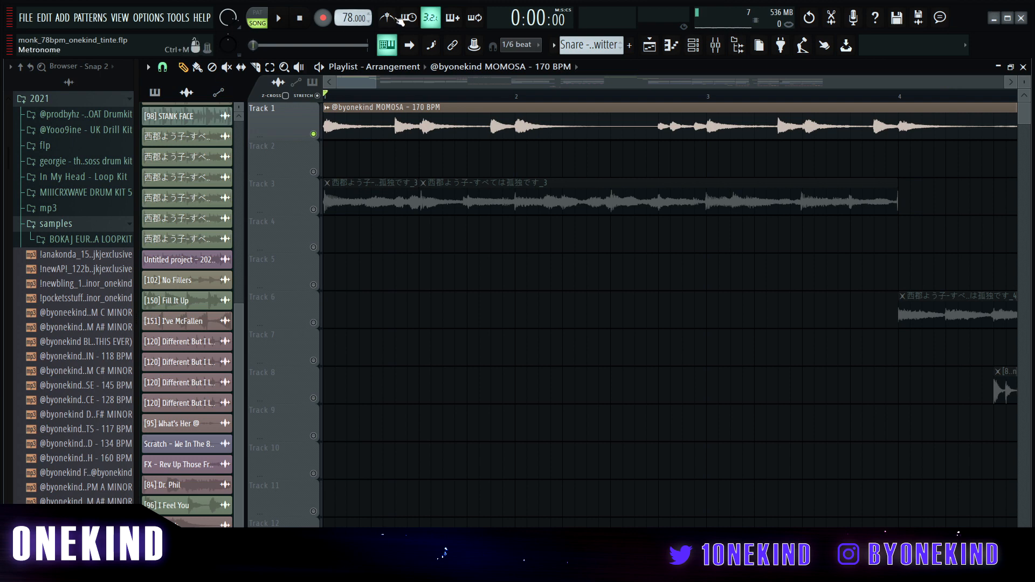
key(space)
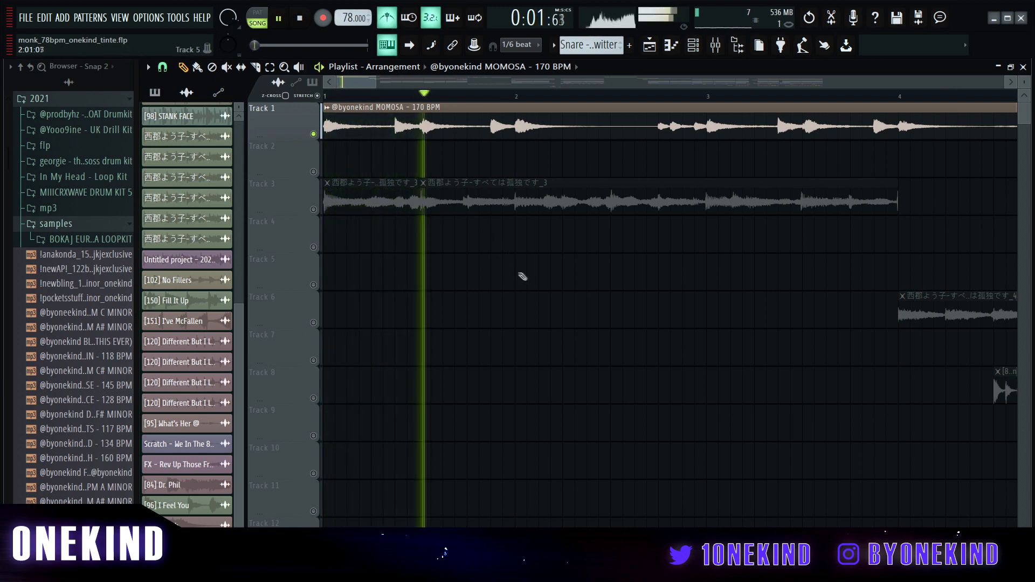
drag(349, 86, 359, 86)
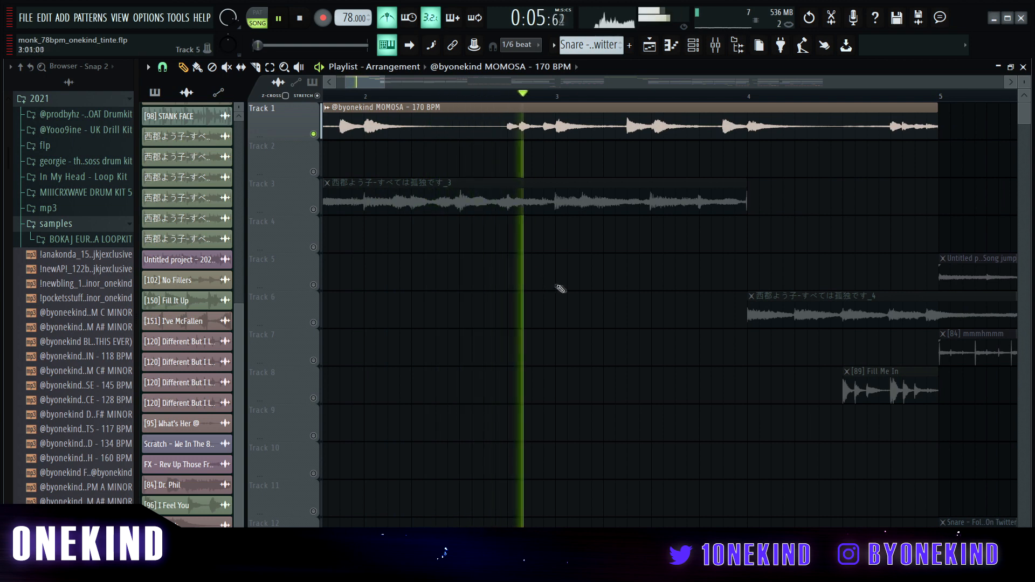
drag(374, 87, 344, 60)
drag(384, 102, 335, 89)
Slice the MOMOSA clip at its second hit, shift the remaining piece to beat 3 of bar 1, and make it unique.
click(164, 67)
click(177, 126)
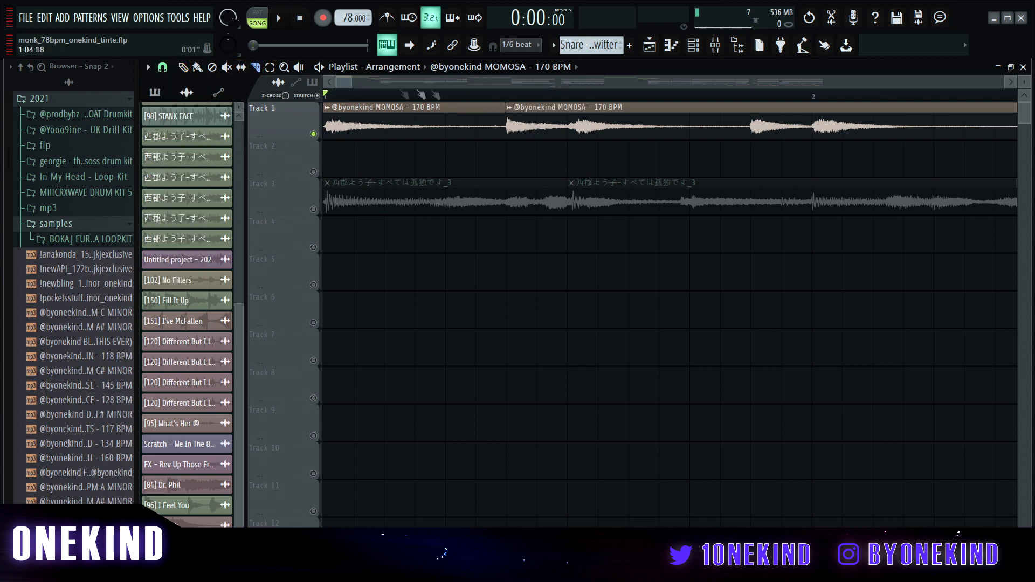
drag(563, 139, 627, 140)
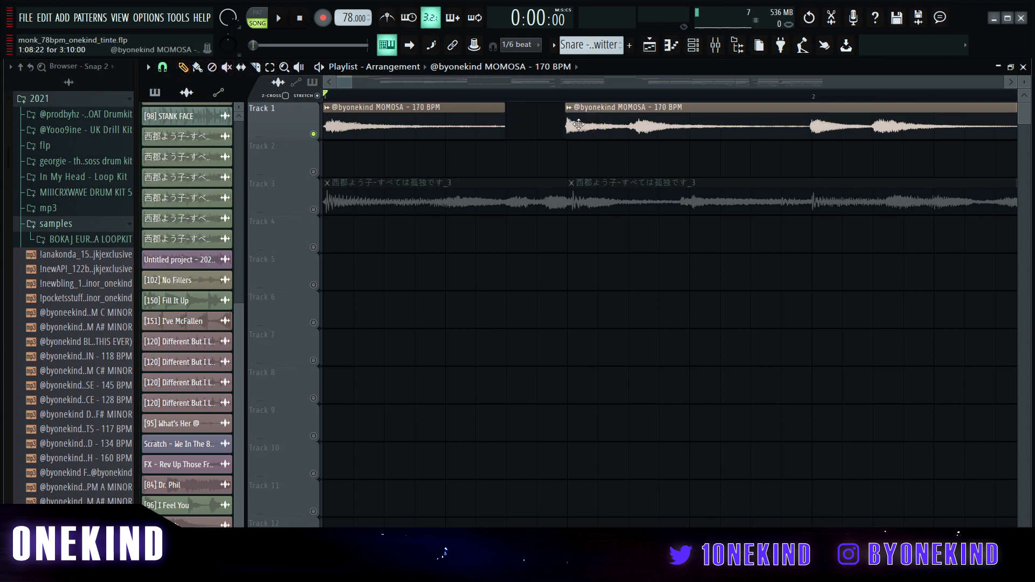
click(571, 108)
click(601, 202)
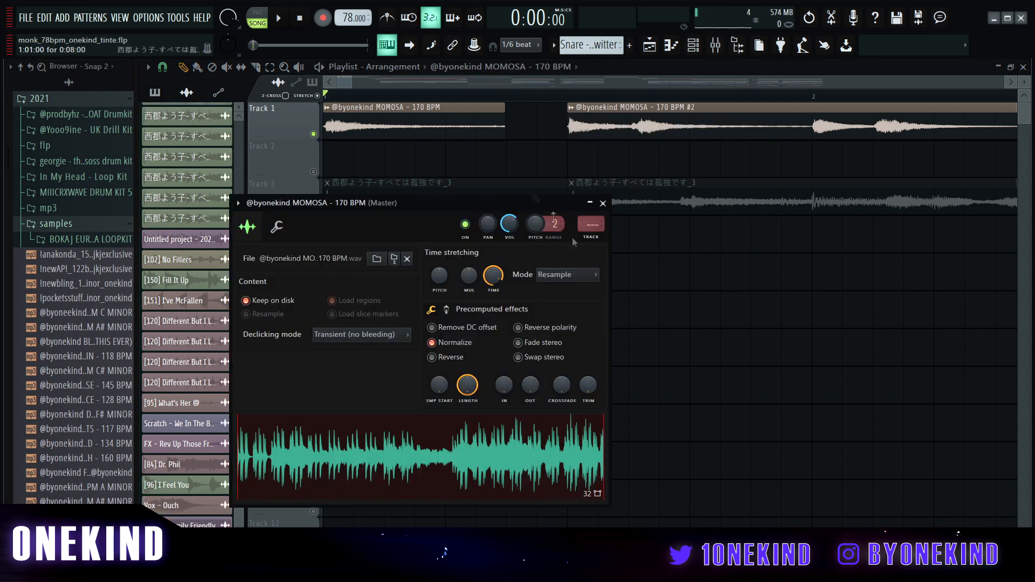
Change the first MOMOSA piece's time-stretching mode and stretch it to meet the second piece at beat 3 of bar 1.
click(579, 274)
click(573, 315)
click(602, 203)
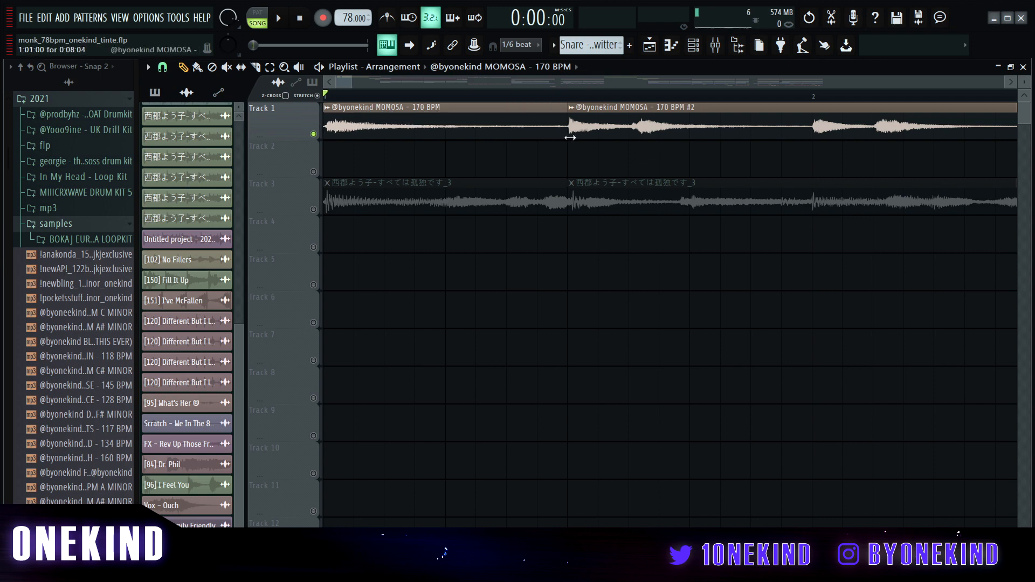
Play the two realigned MOMOSA pieces with the metronome on to check their timing against the grid.
key(space)
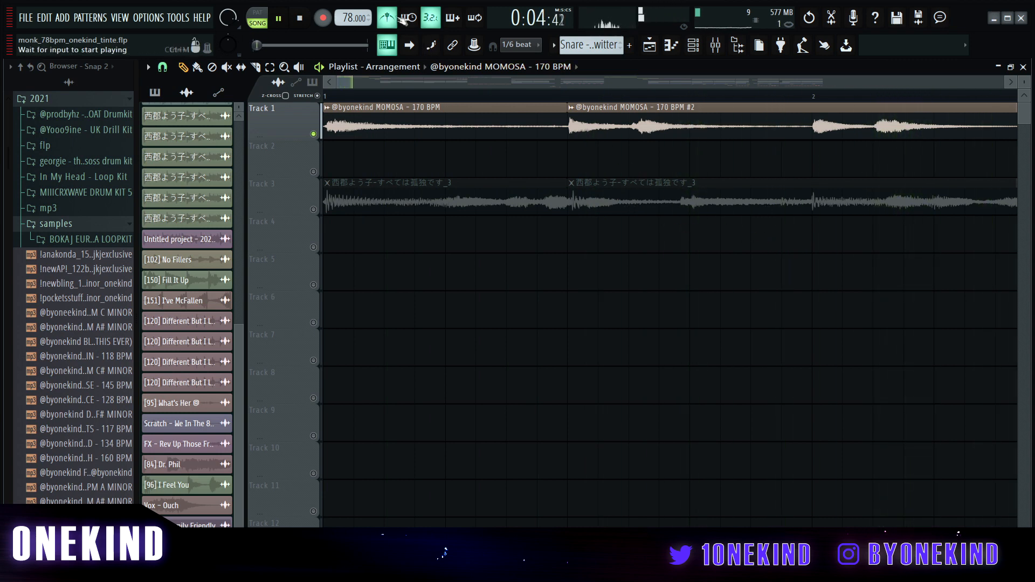
drag(353, 80, 347, 80)
scroll(777, 98, up, 3)
scroll(778, 98, down, 5)
scroll(777, 98, up, 4)
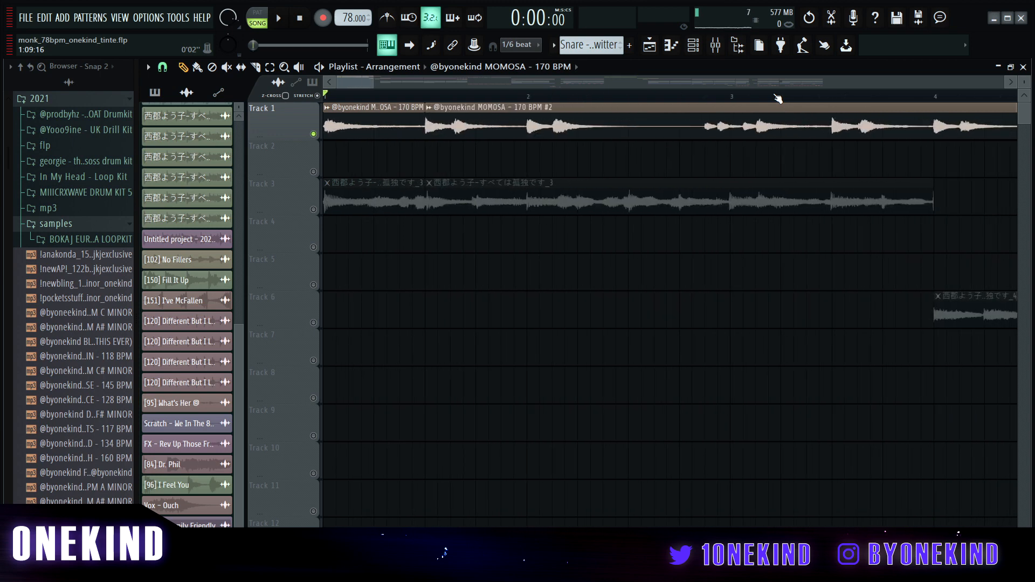
Remove the MOMOSA clips from Track 1, unmute the other tracks, and look over the full arrangement.
drag(357, 83, 347, 83)
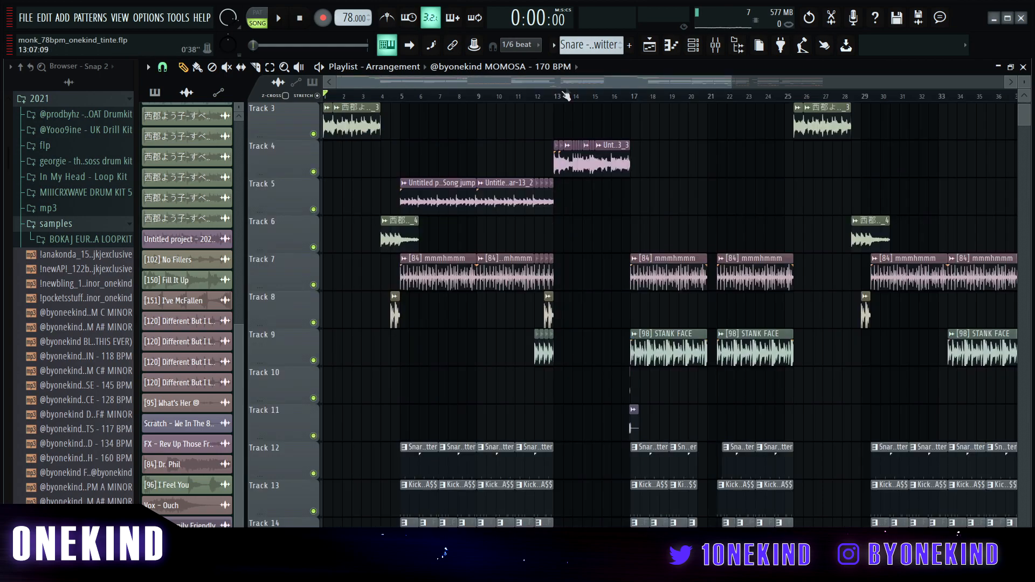
scroll(627, 98, up, 4)
scroll(638, 174, down, 3)
scroll(638, 174, up, 3)
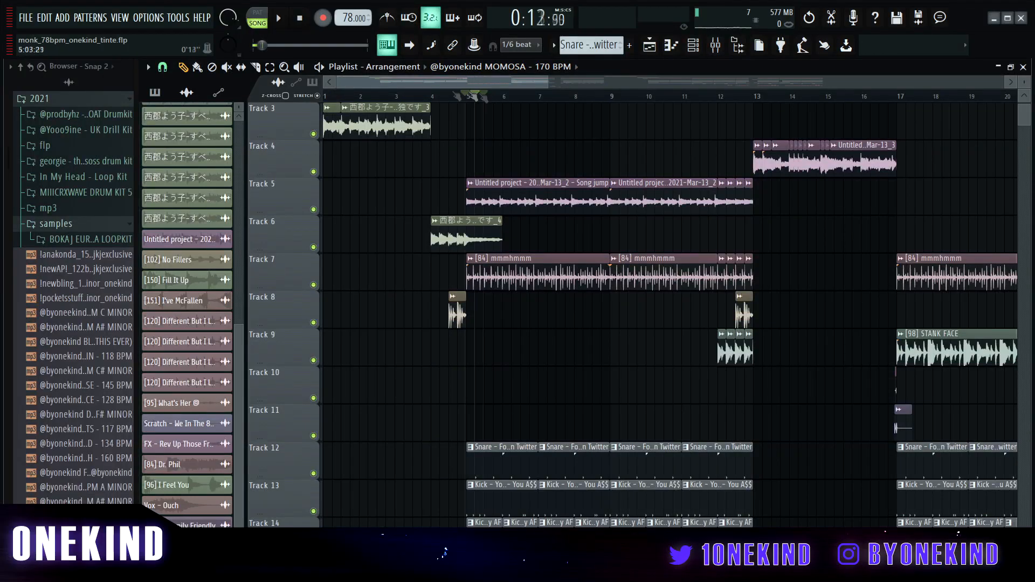
scroll(360, 103, up, 3)
scroll(511, 192, up, 2)
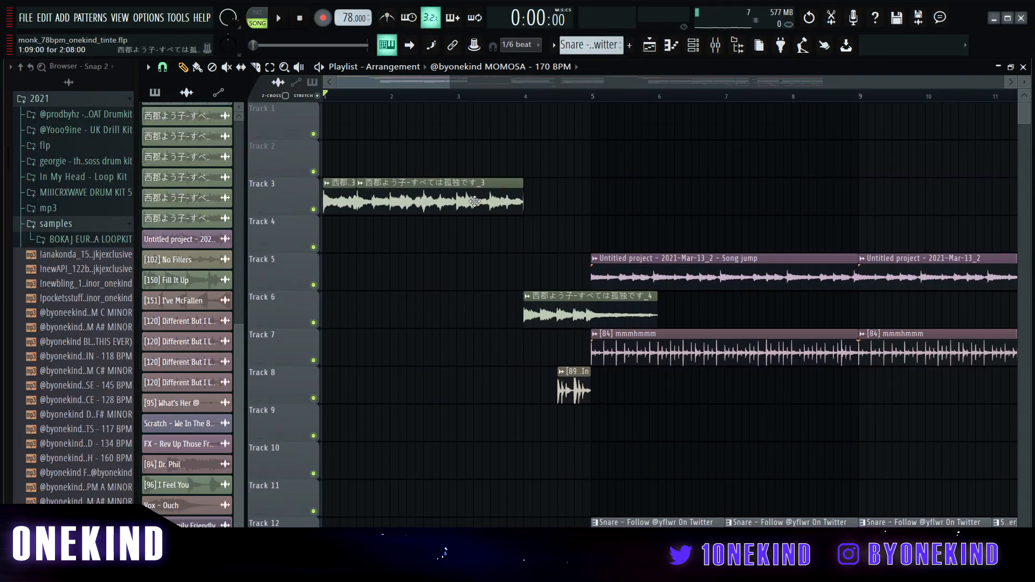
scroll(367, 101, up, 3)
scroll(391, 97, down, 8)
Play the arrangement from the start and mark its opening three bars on the timeline.
key(space)
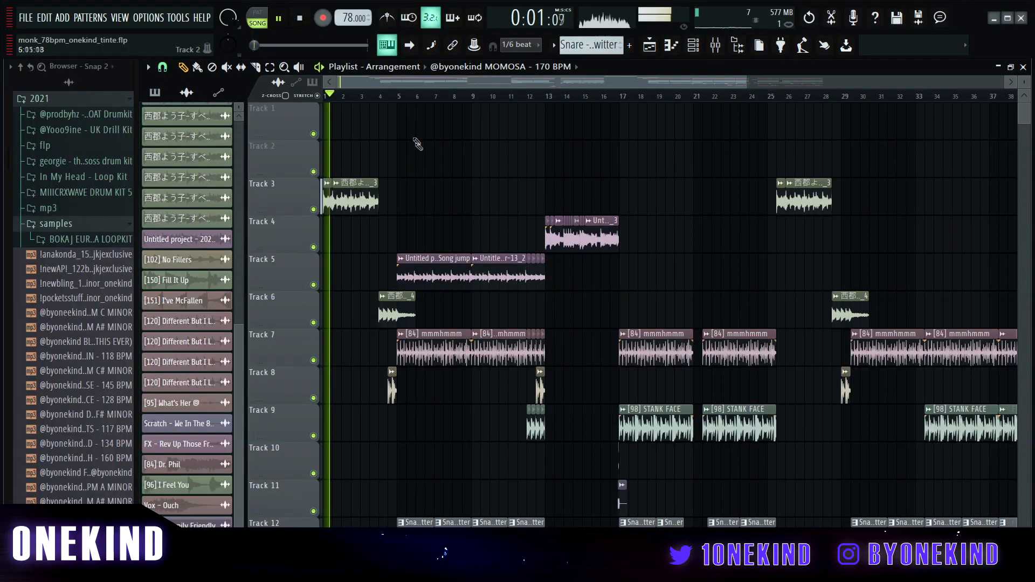
scroll(424, 254, down, 1)
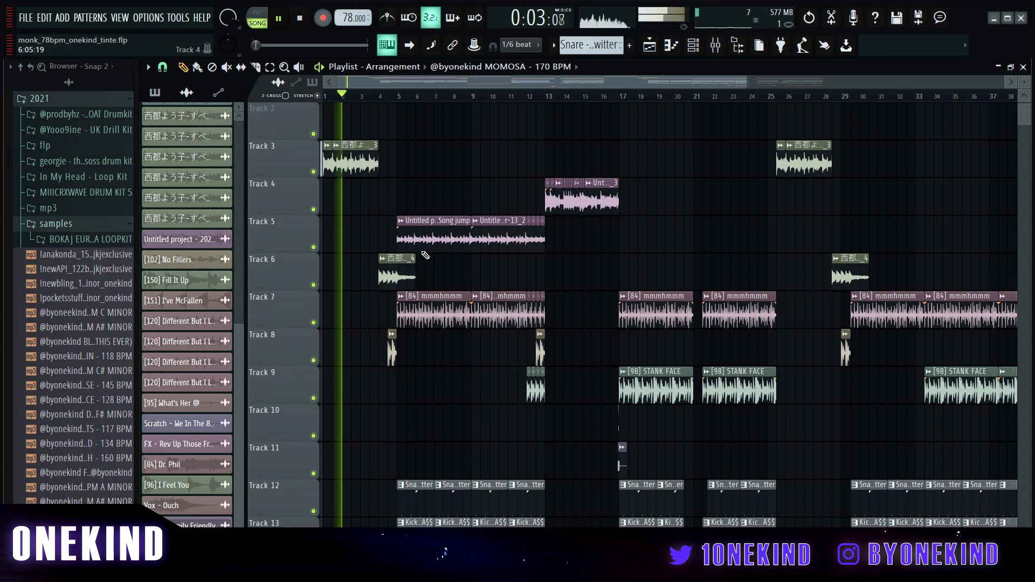
scroll(434, 303, down, 1)
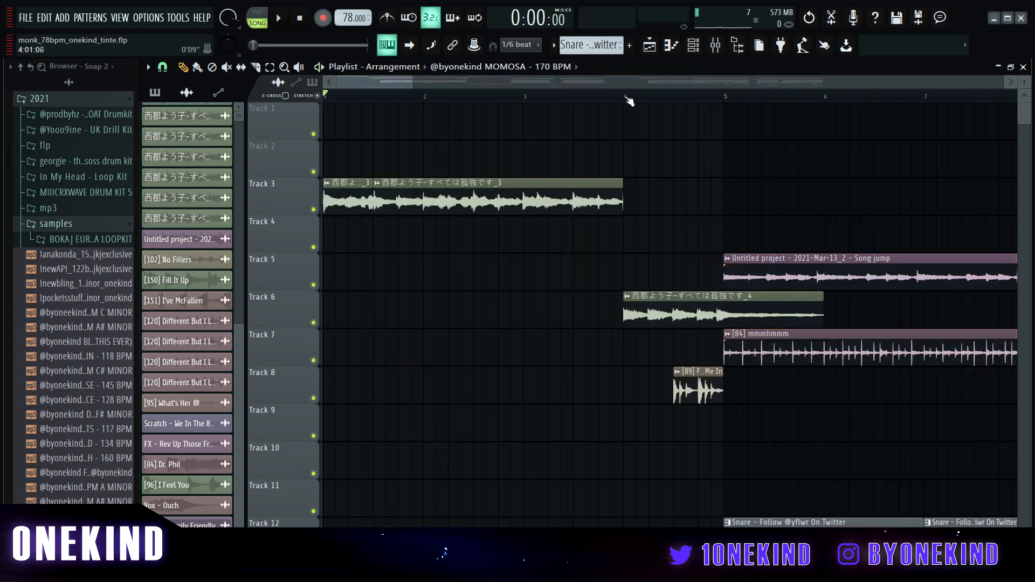
drag(626, 98, 325, 89)
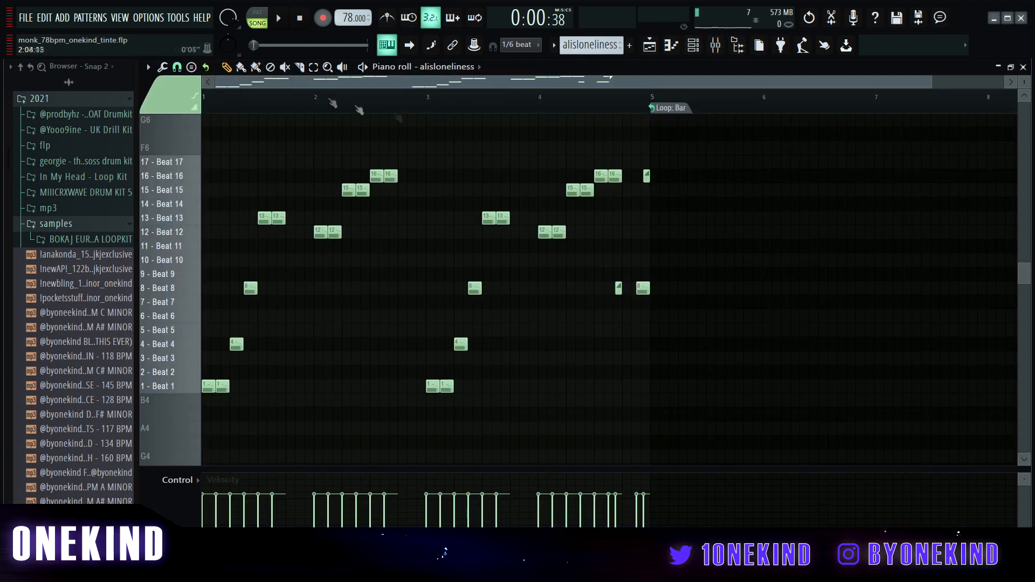
Play the chop sequences of the alisloneliness and alisloneliness #2 patterns in the piano roll.
key(space)
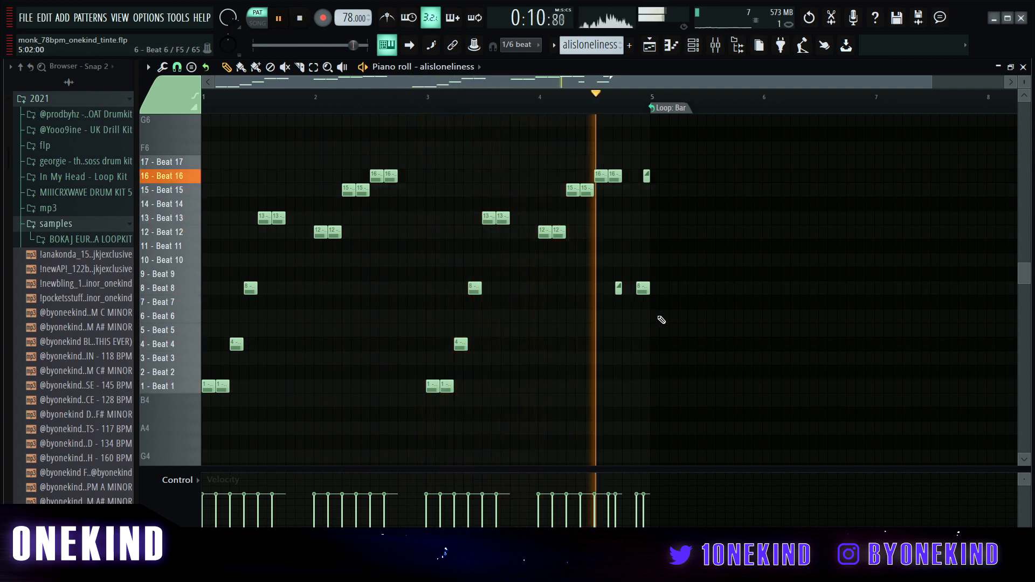
key(space)
scroll(590, 45, down, 1)
key(space)
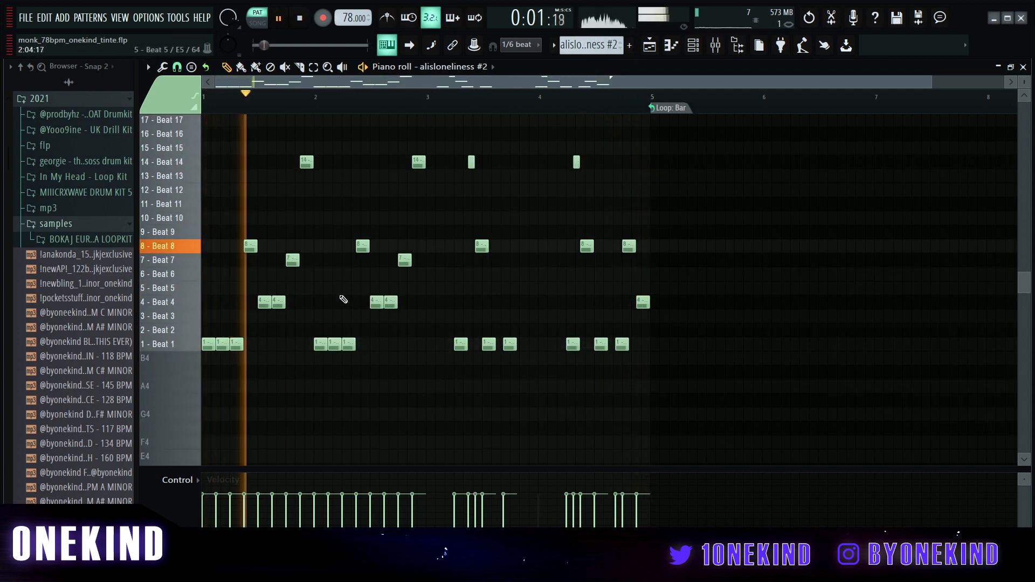
Listen to the rest of the alisloneliness #2 chop pattern through bar 4, and stop playback.
scroll(342, 297, up, 1)
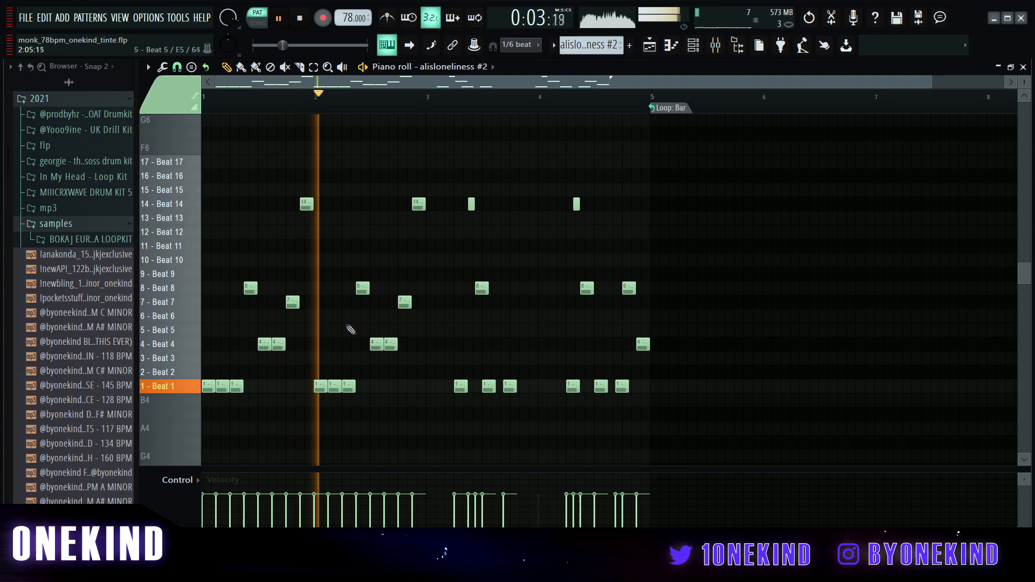
scroll(372, 364, up, 3)
scroll(376, 362, down, 4)
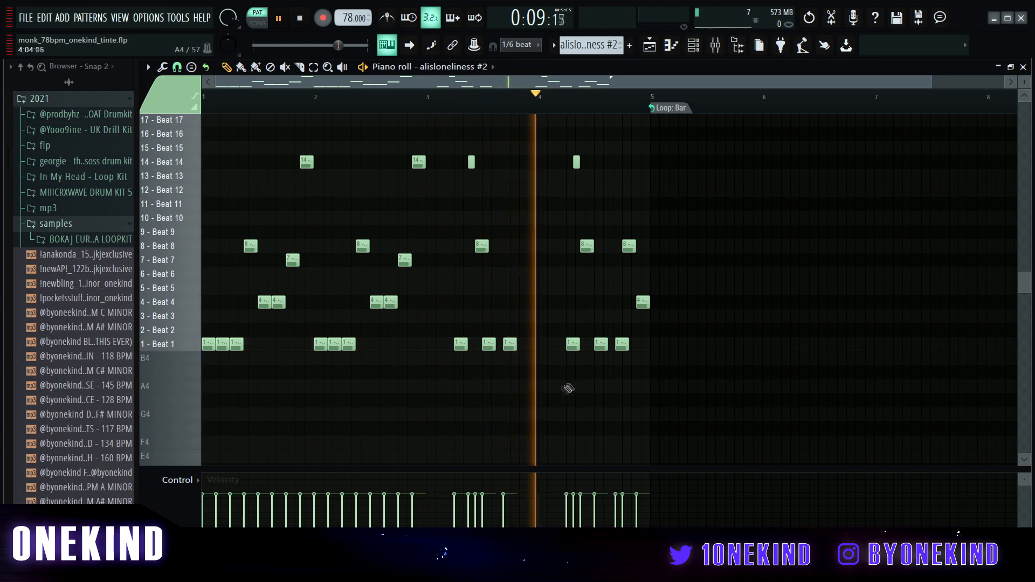
scroll(636, 367, up, 1)
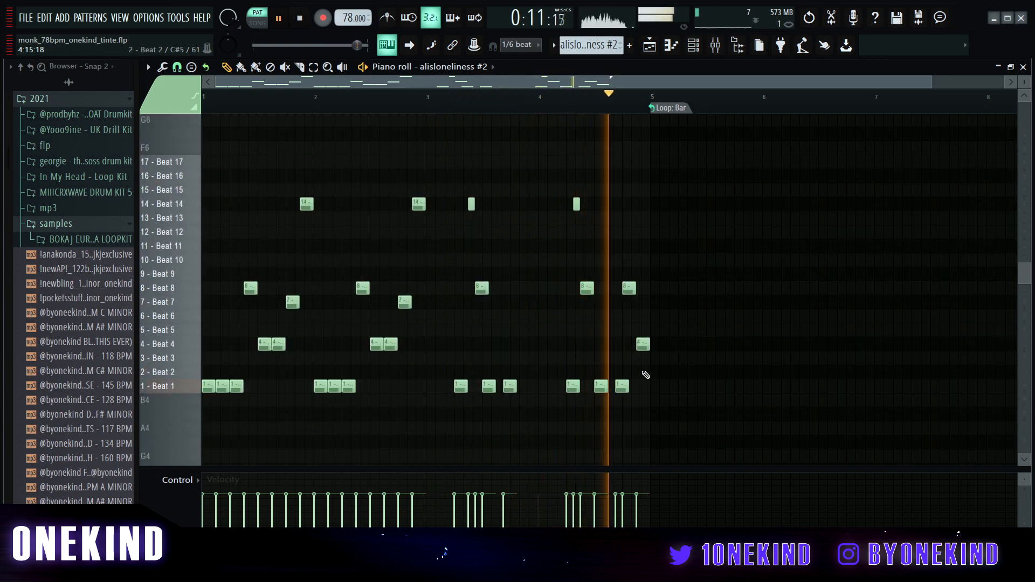
key(space)
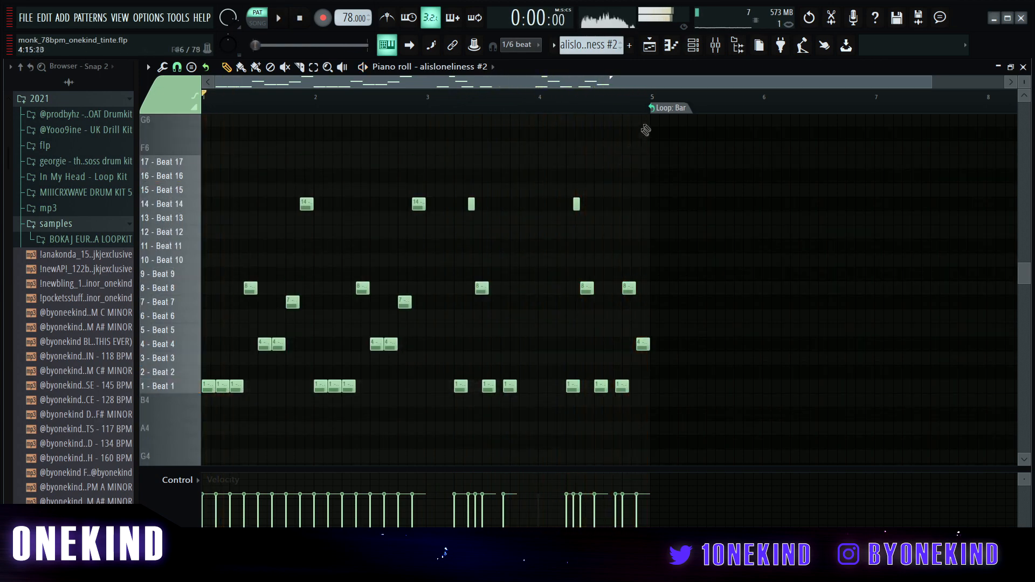
Switch to the playlist and look over the melody, loop and drum tracks of the arrangement.
key(F5)
scroll(722, 337, up, 5)
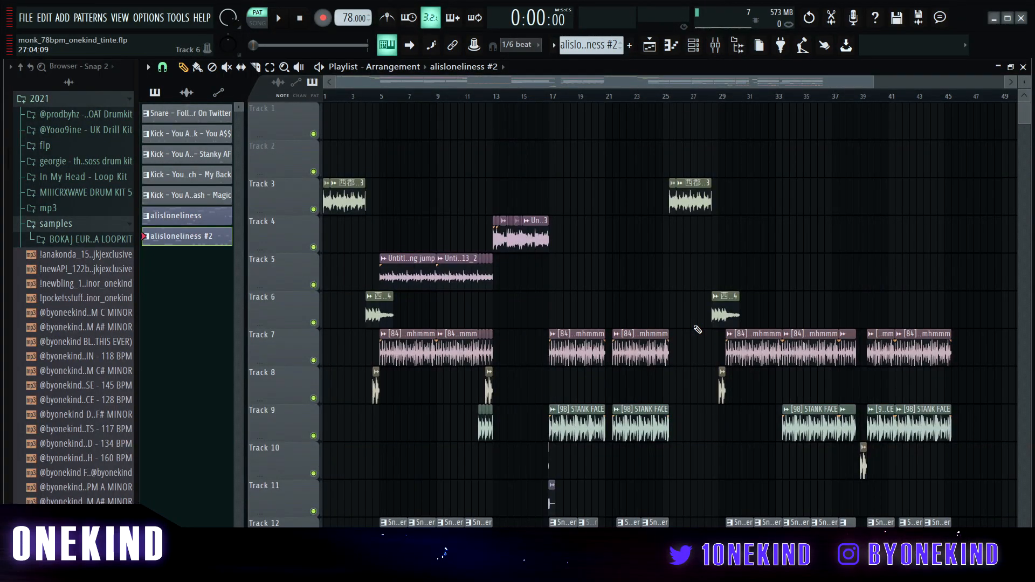
scroll(597, 313, down, 3)
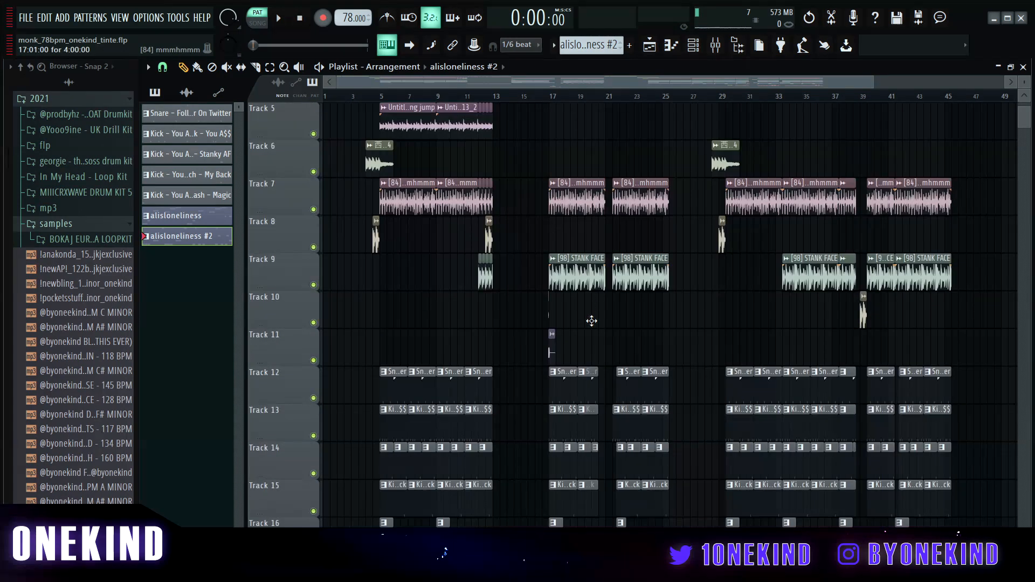
scroll(590, 323, up, 2)
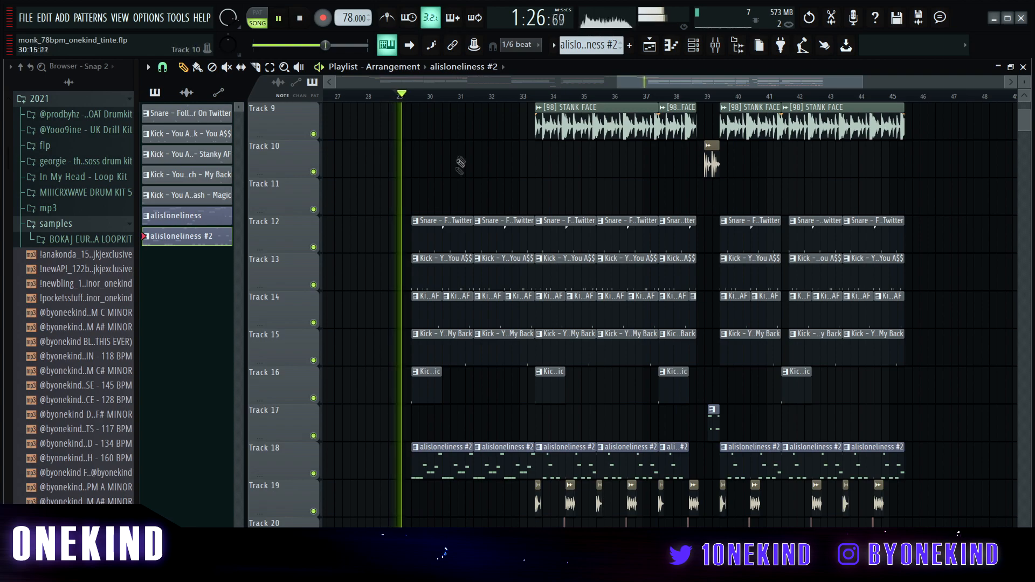
Play the arrangement from around bar 29 to bar 39, examining its loop, drum, chop and effect tracks.
scroll(462, 167, up, 2)
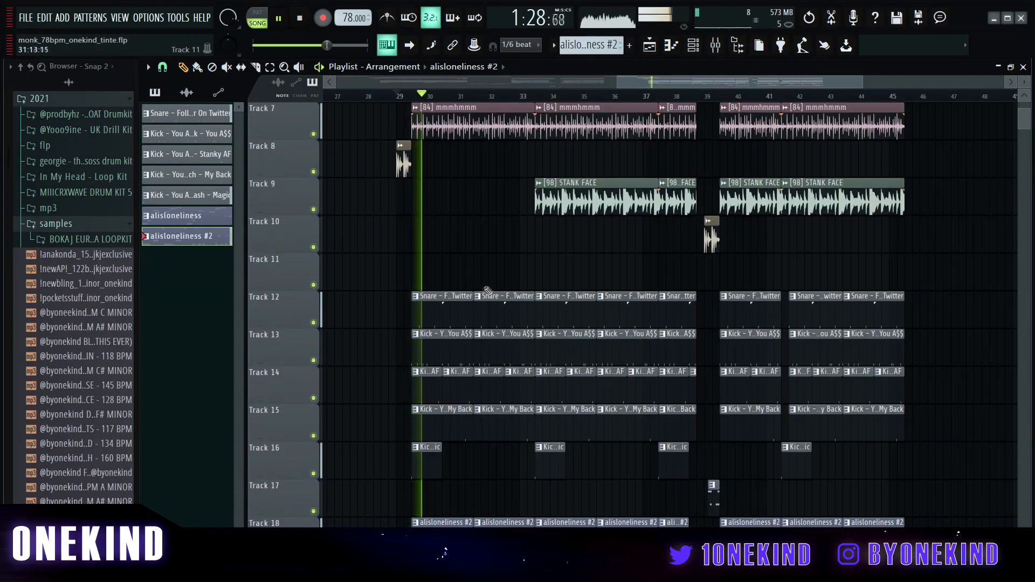
scroll(550, 230, down, 1)
scroll(571, 237, up, 1)
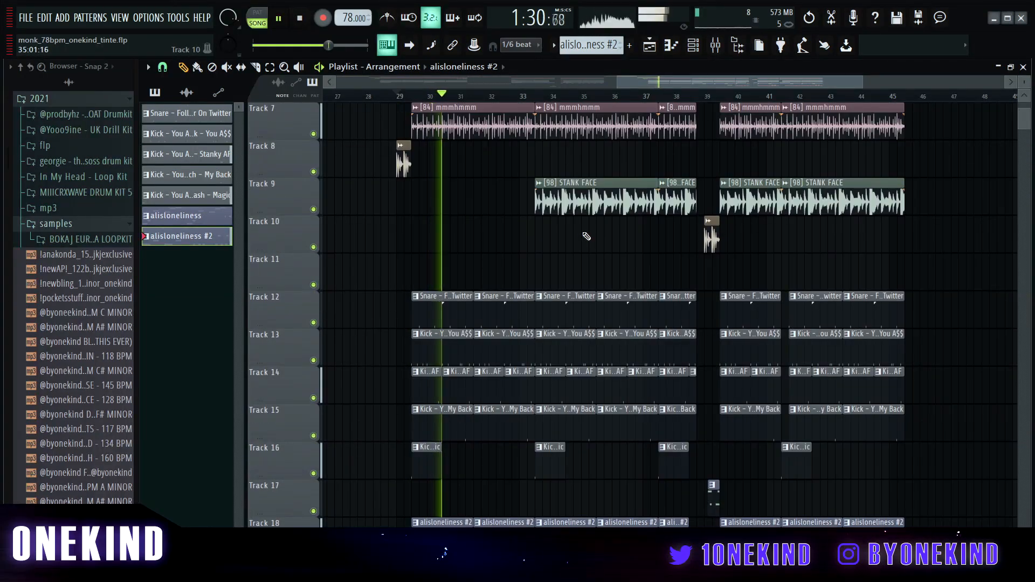
scroll(582, 234, down, 1)
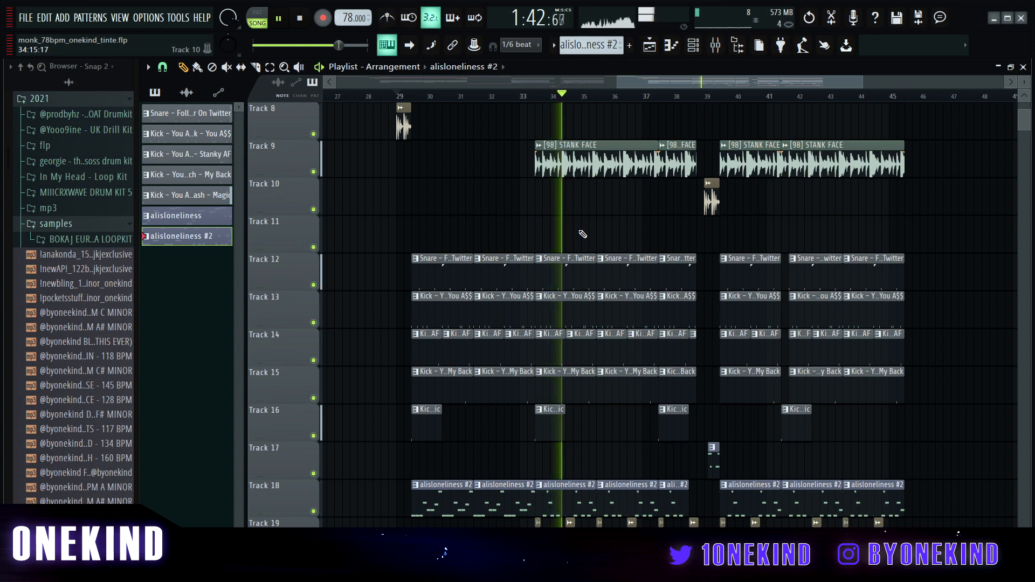
scroll(583, 234, down, 4)
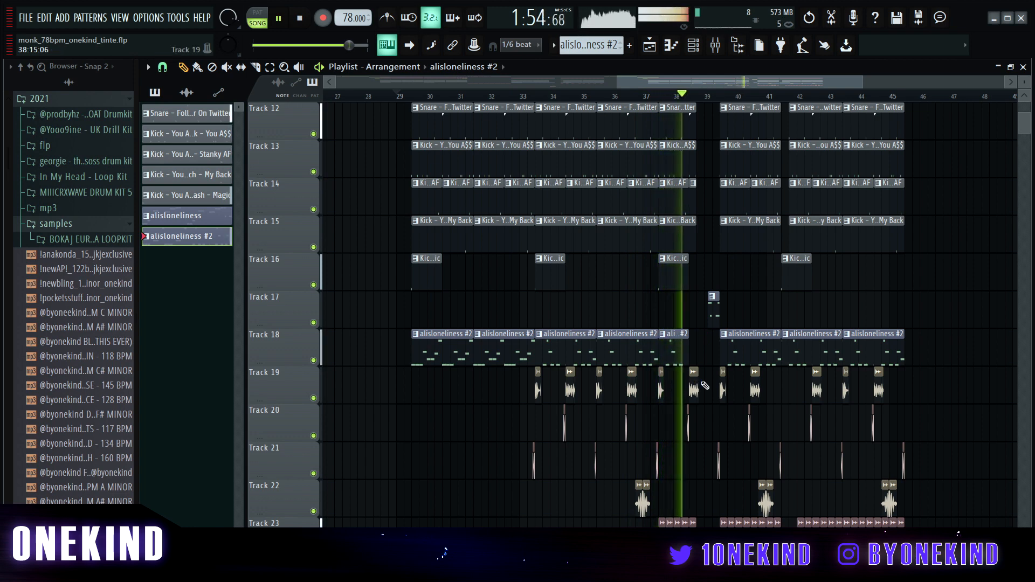
scroll(722, 402, up, 1)
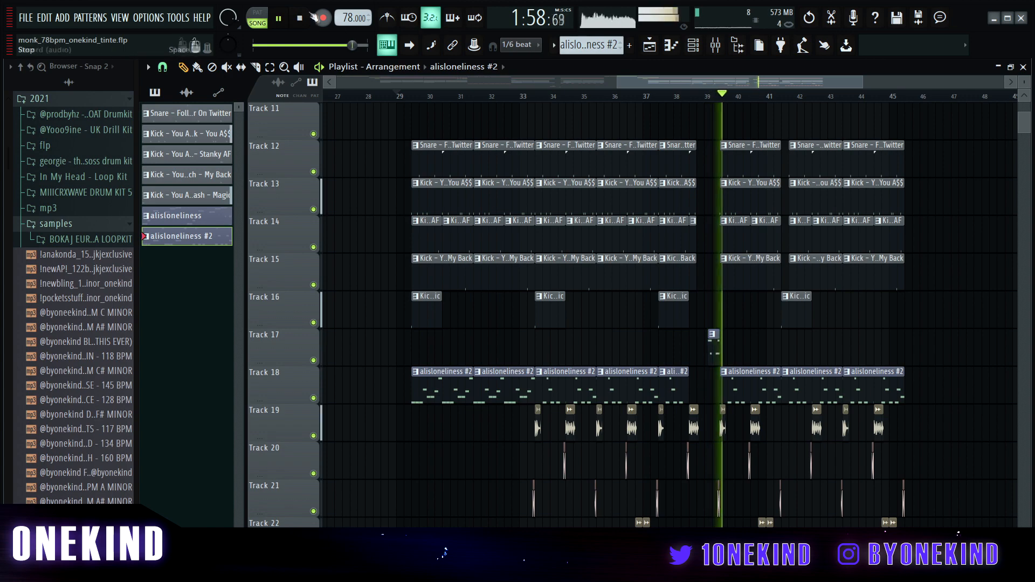
click(279, 19)
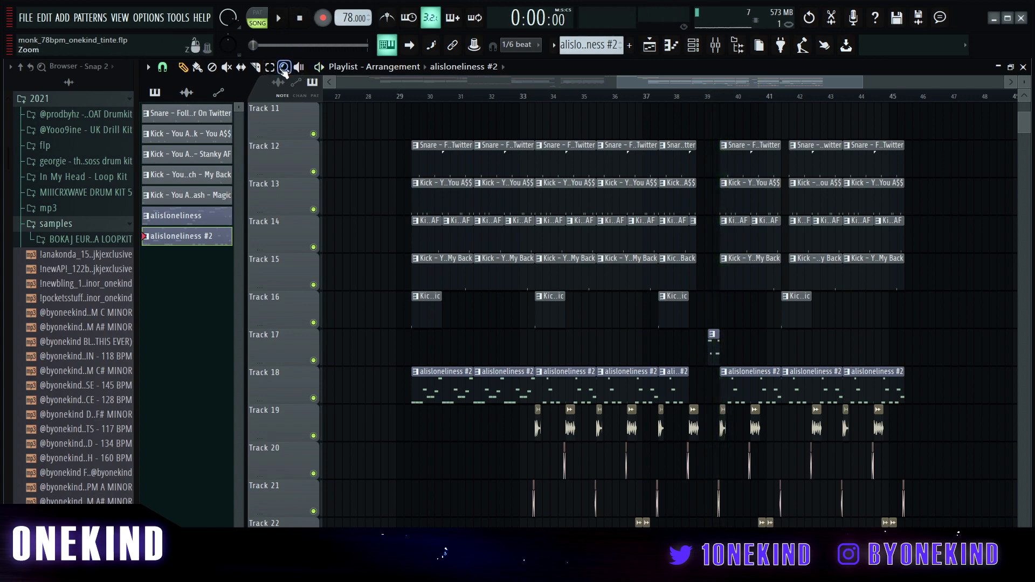
Play only the clips on Tracks 19 to 23, and return to the full arrangement.
scroll(392, 169, down, 6)
drag(901, 439, 542, 180)
scroll(719, 88, up, 5)
drag(755, 79, 728, 84)
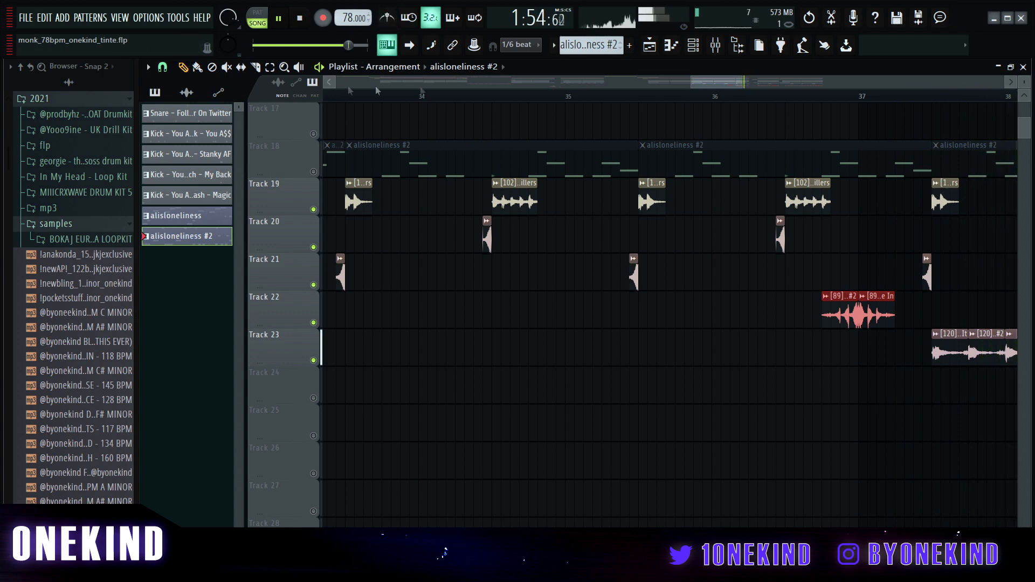
drag(729, 86, 436, 82)
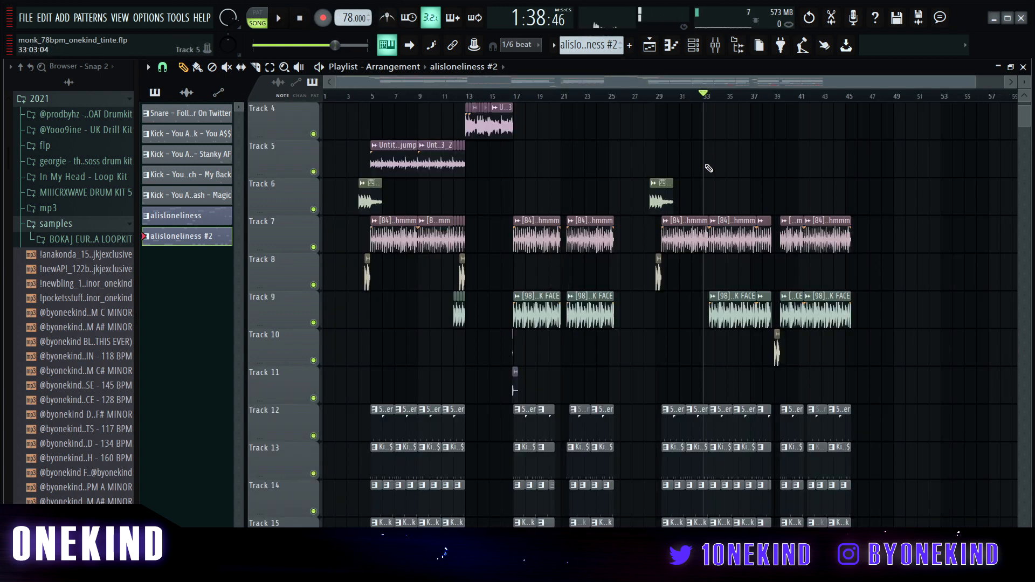
scroll(683, 101, up, 4)
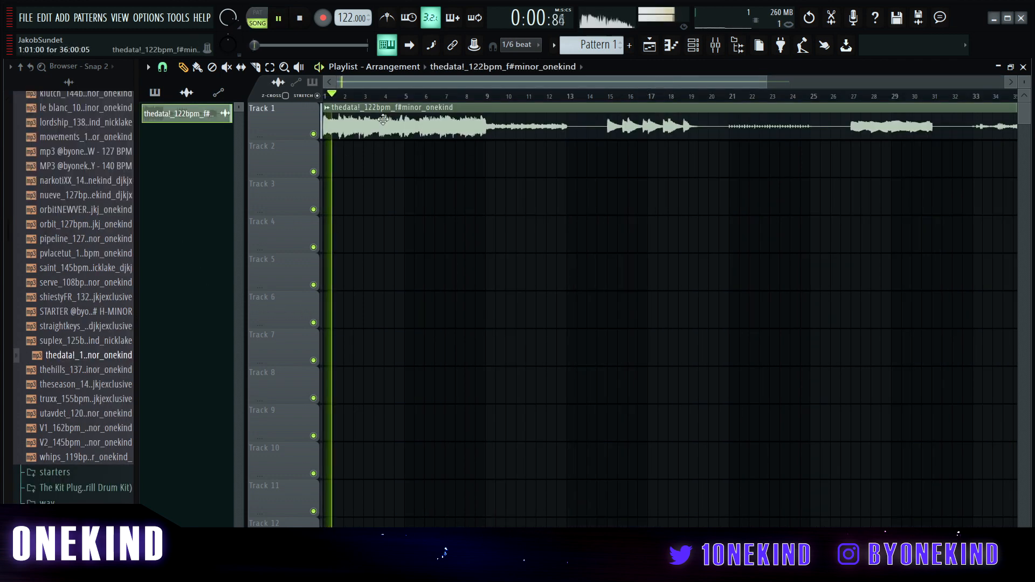
Check the thedata!_122bpm_f#minor_onekind sample's settings and the playlist snap options, and pick the Slice tool for cutting its clip.
double_click(383, 119)
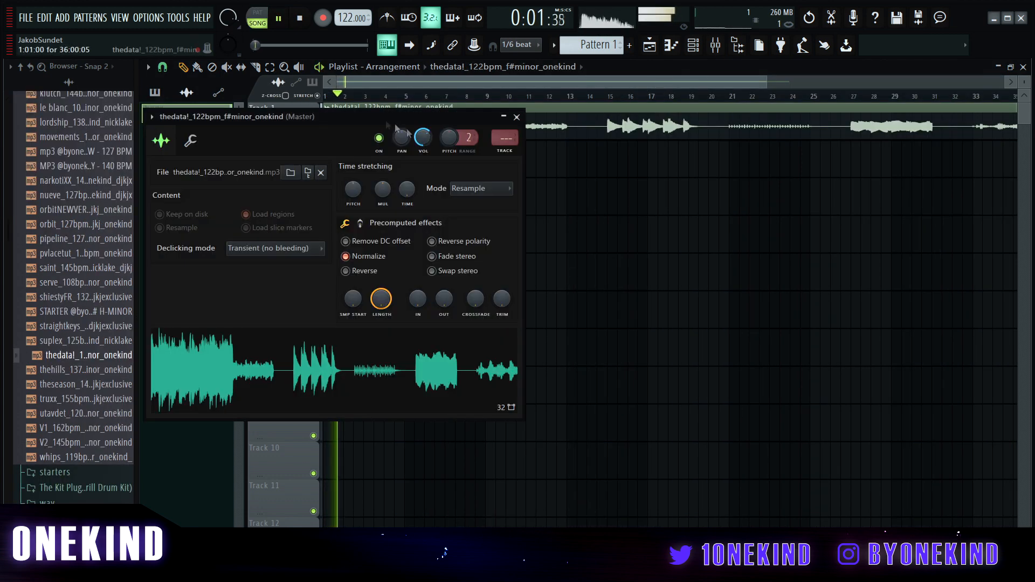
click(517, 117)
drag(766, 83, 591, 89)
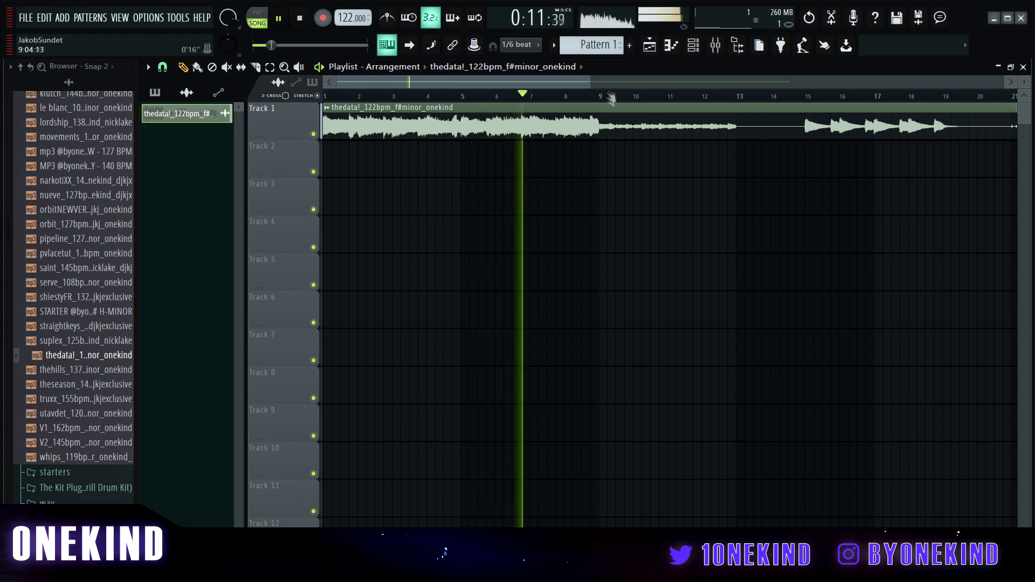
click(162, 67)
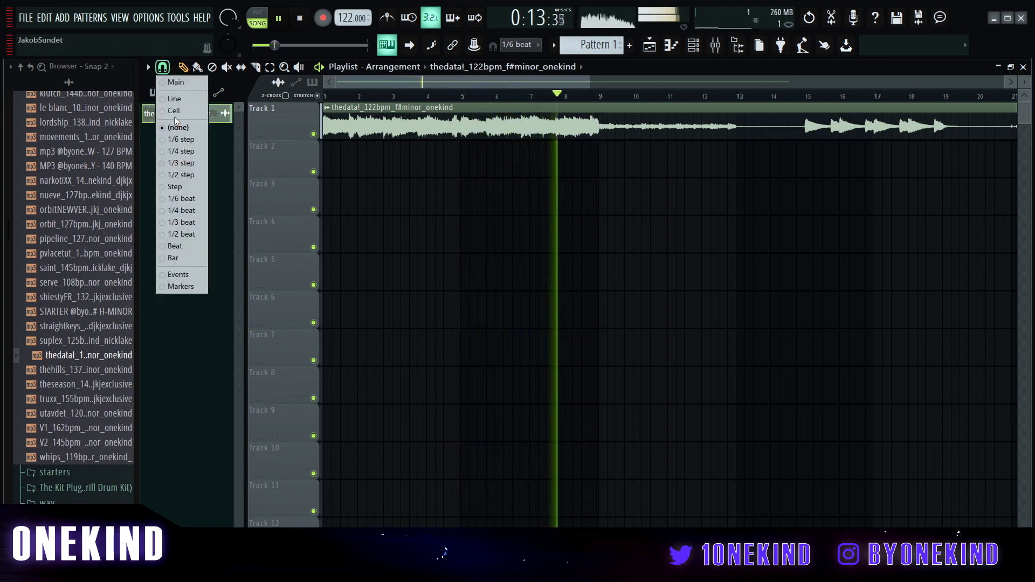
click(256, 67)
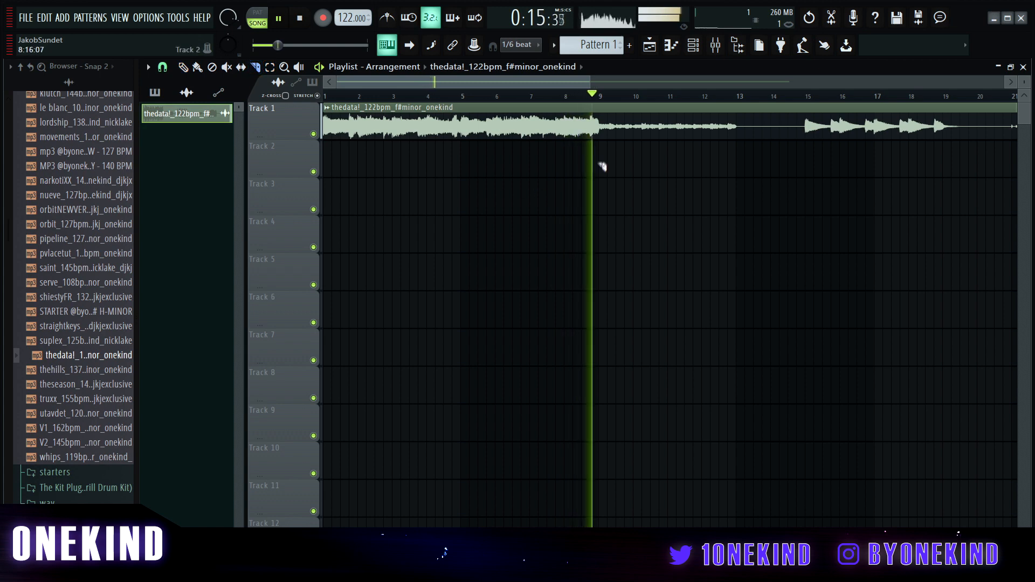
key(space)
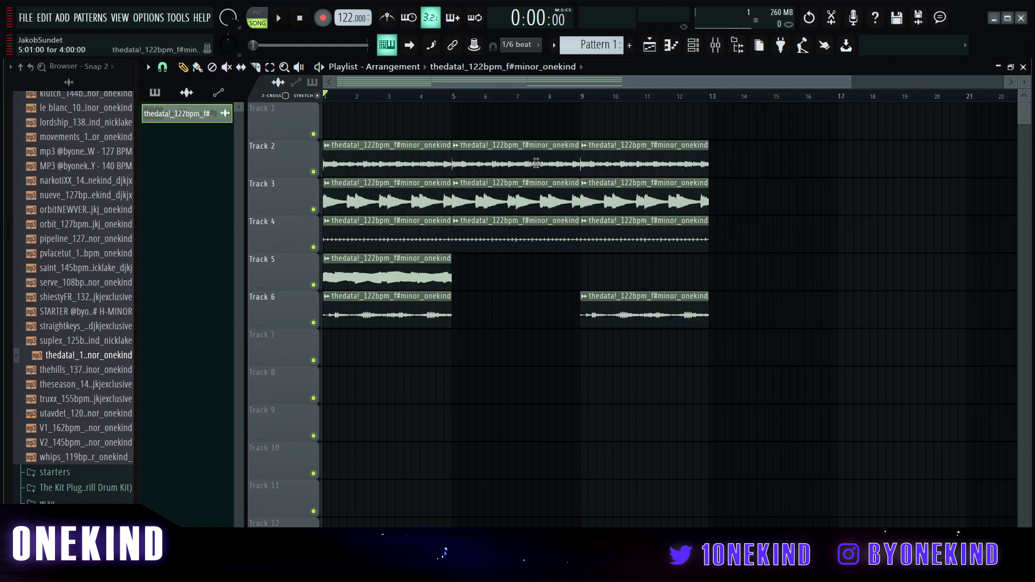
Set the sample's time stretching mode to Stretch, raise the project tempo to 138 BPM, and start playback.
double_click(528, 163)
click(487, 199)
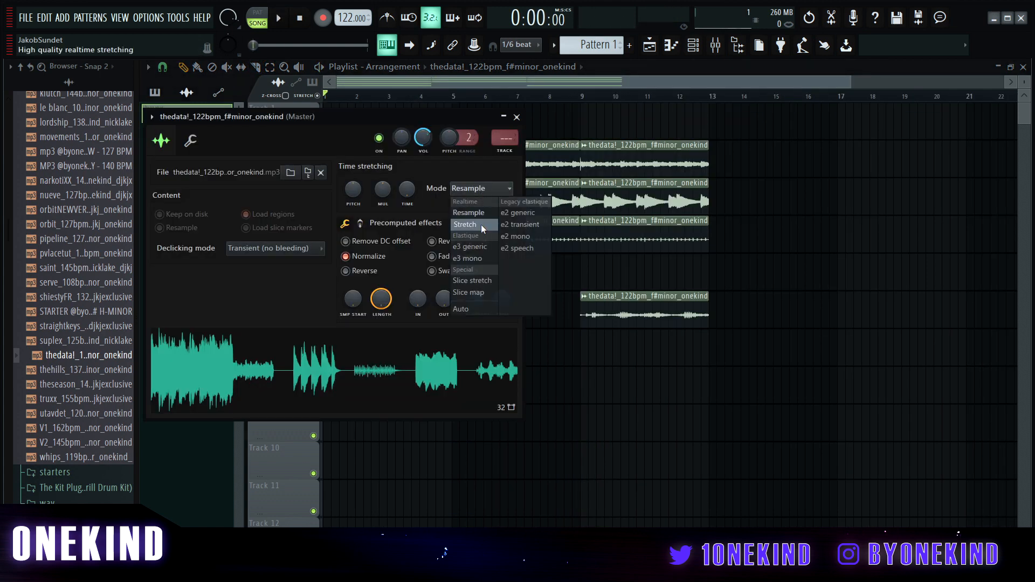
click(482, 226)
right_click(551, 274)
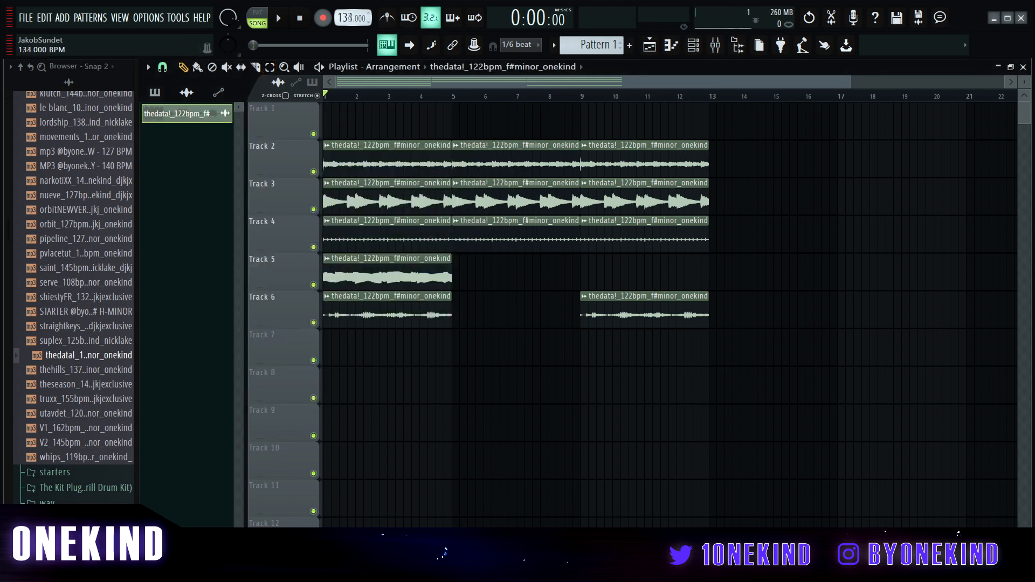
key(space)
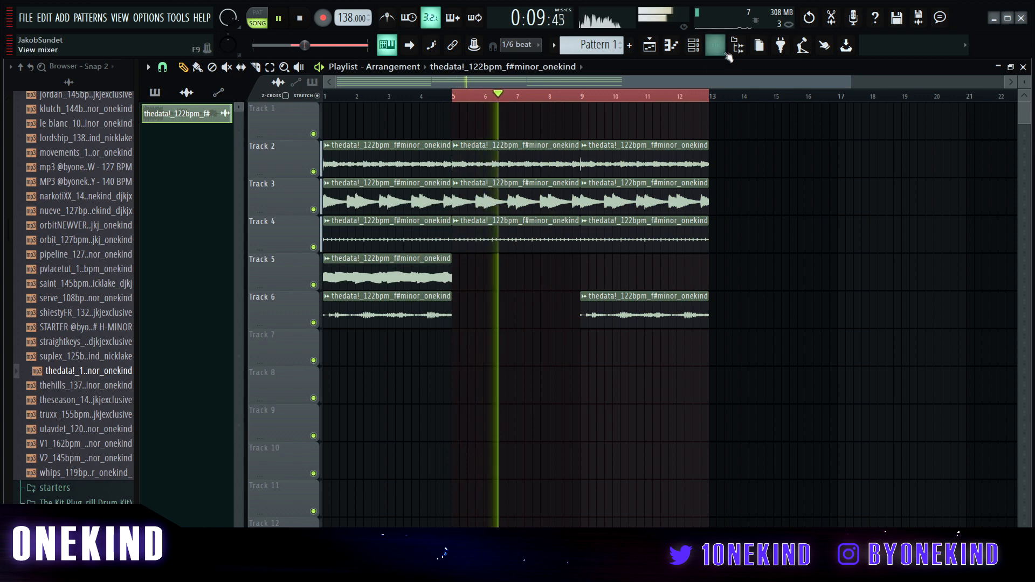
Make band 1 of the sample's Fruity parametric EQ 2 a Steep 6 high pass at about 200 Hz.
key(F9)
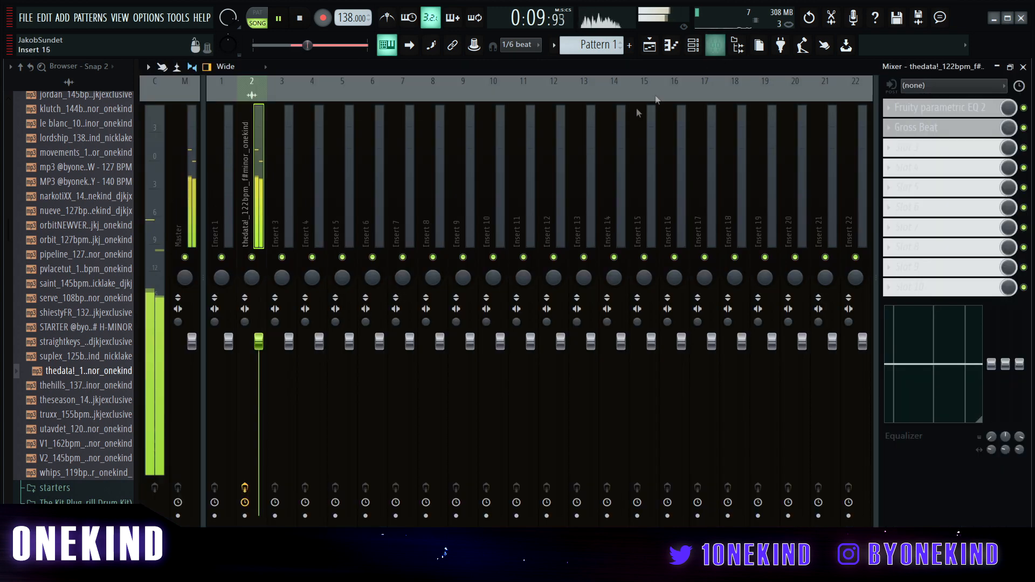
click(918, 109)
mouse_move(331, 363)
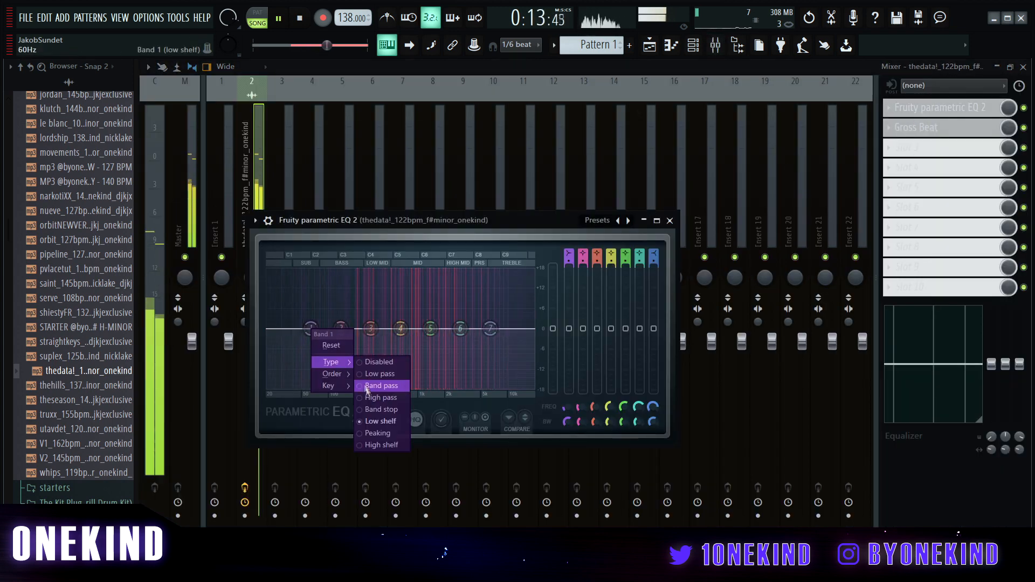
click(373, 397)
right_click(311, 329)
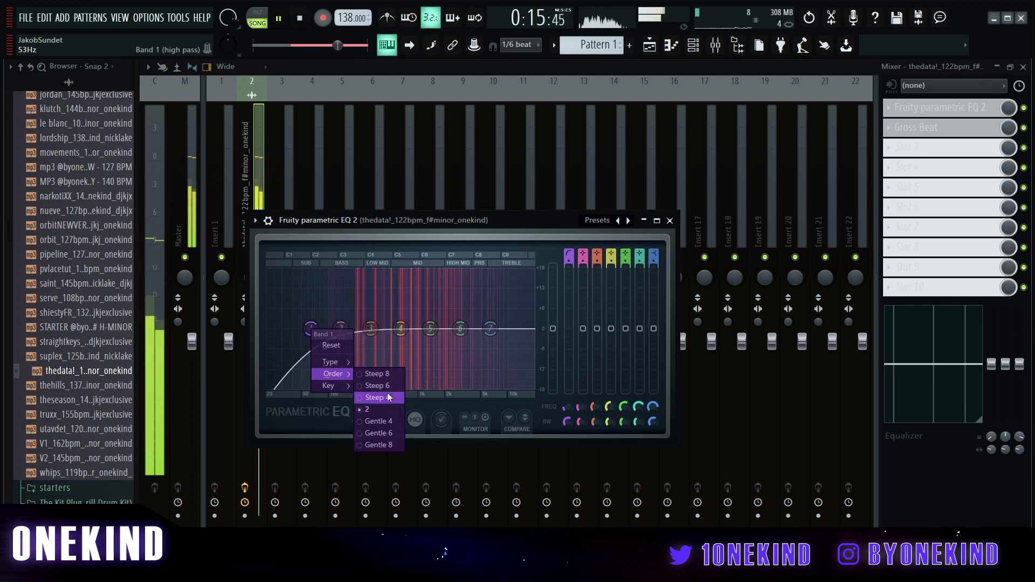
click(384, 387)
drag(311, 329, 358, 329)
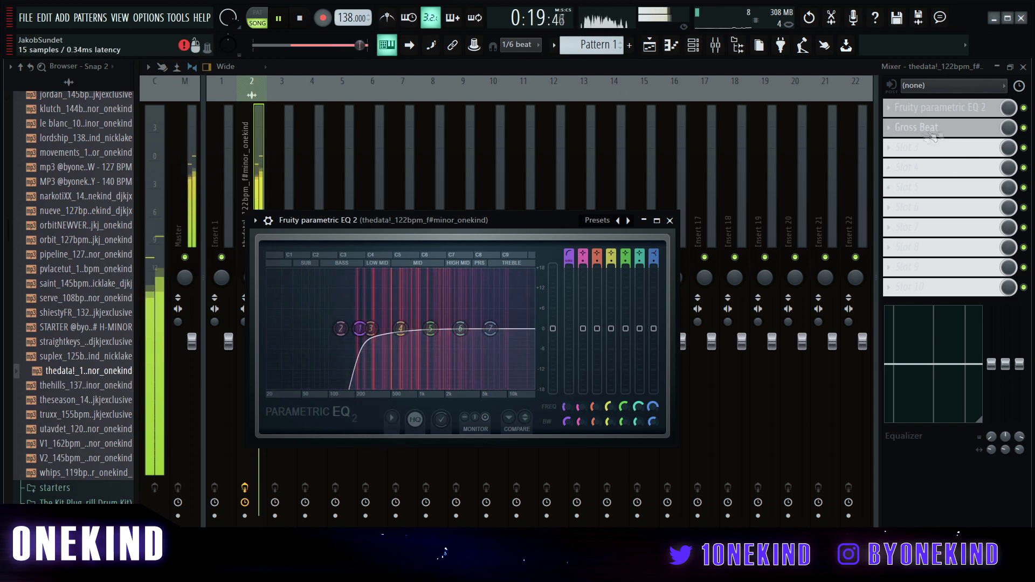
Load Aphex Vintage Exciter Stereo in the sample's third effect slot with the Piano A preset from Keys and Strings.
click(911, 147)
click(738, 28)
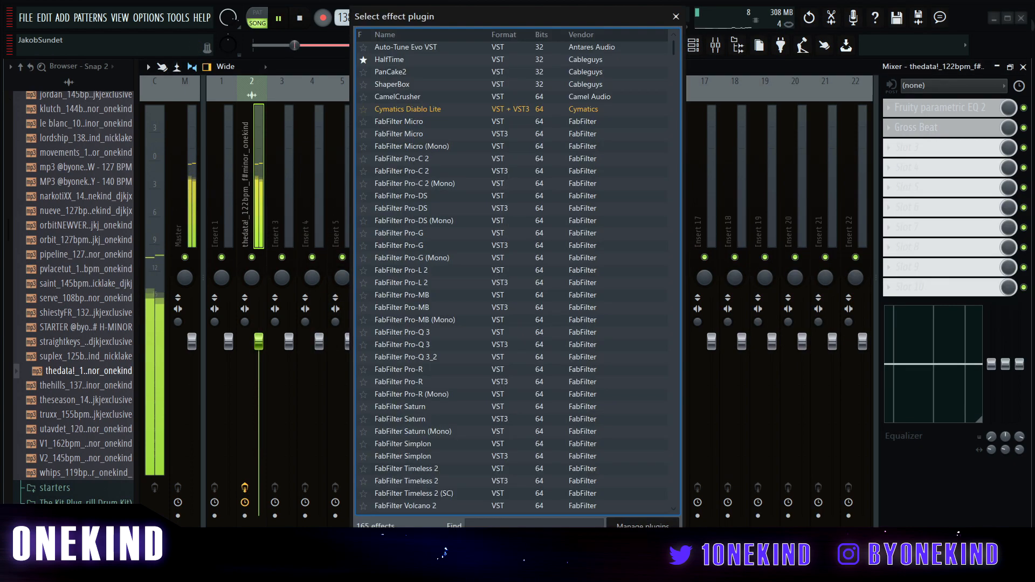
text(ap)
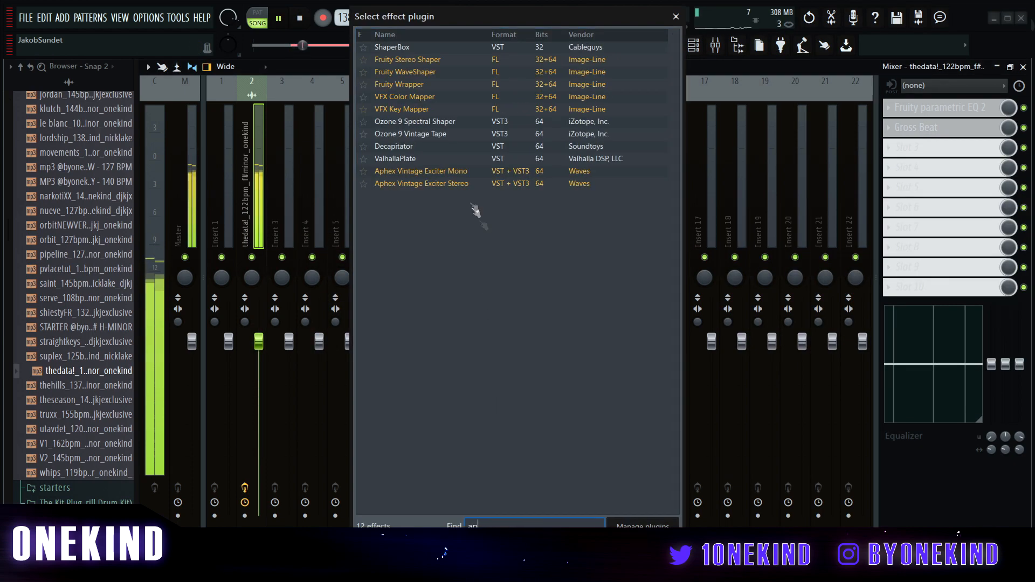
double_click(453, 186)
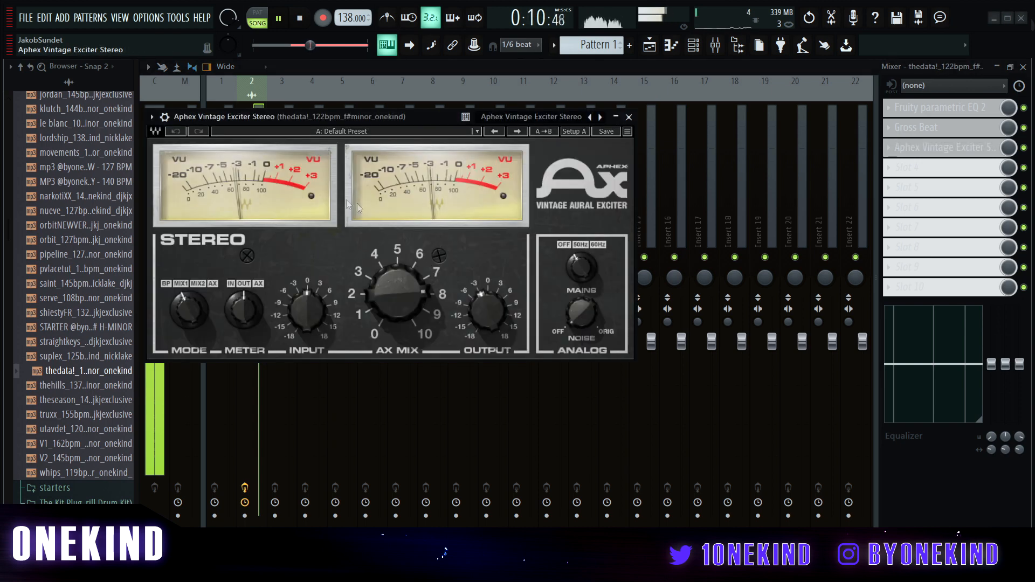
click(371, 135)
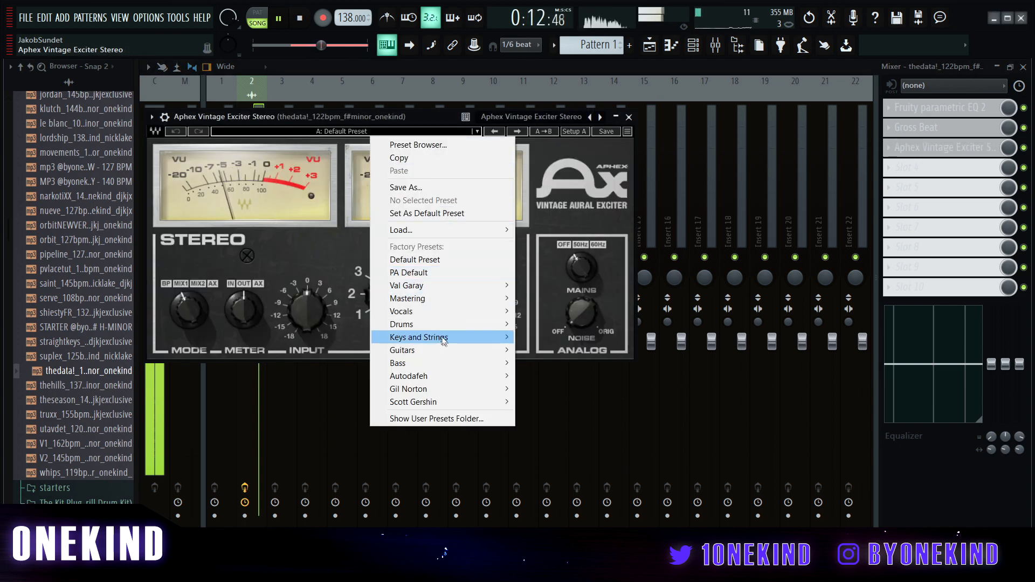
mouse_move(450, 341)
click(550, 338)
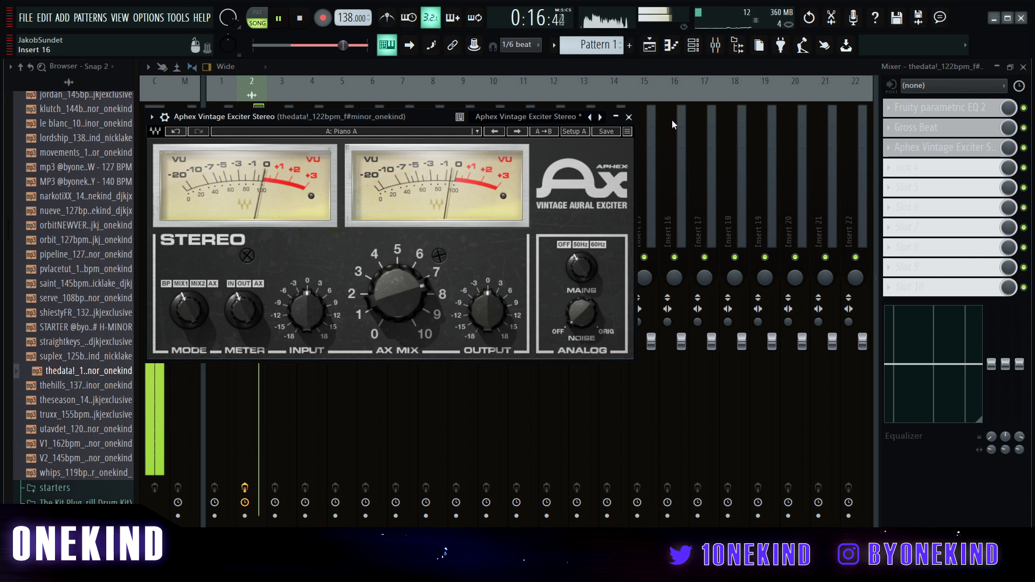
key(space)
Shape the end of Gross Beat's Empty time envelope into a smooth dip of about half a beat that holds to the end.
right_click(634, 147)
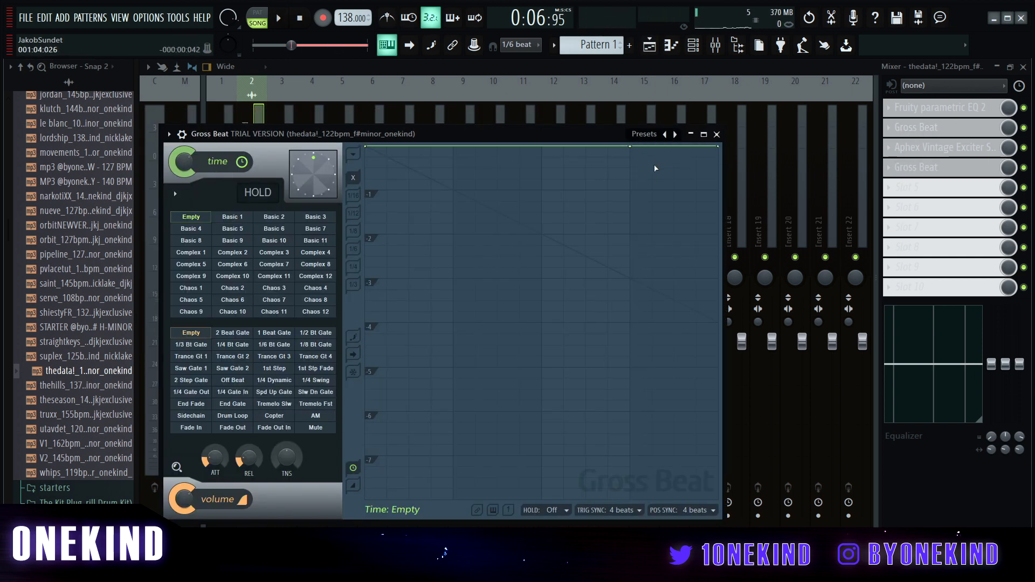
right_click(675, 168)
right_click(675, 168)
click(709, 269)
drag(652, 157, 652, 146)
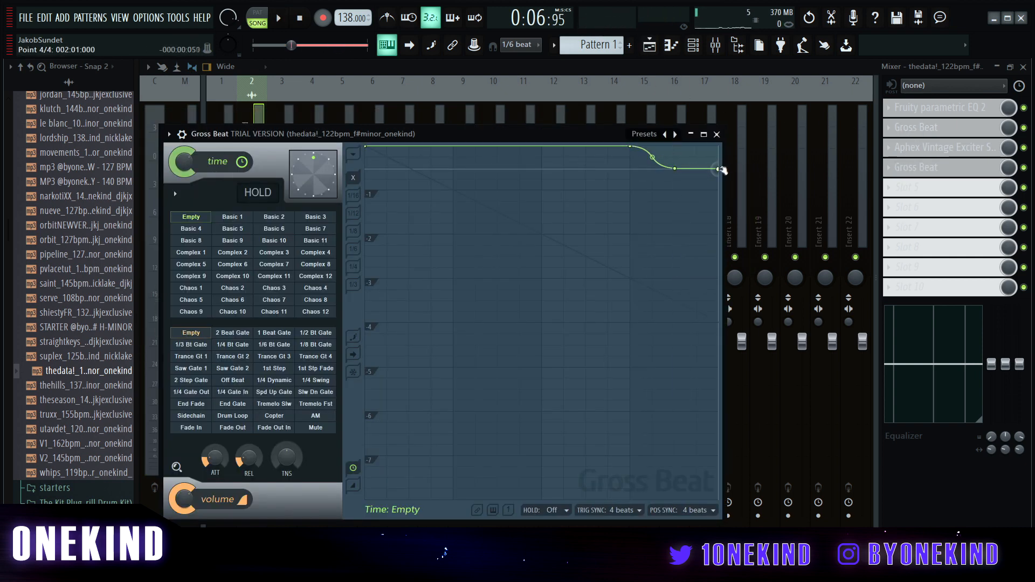
Listen to the sample through the Gross Beat dip, return to the playlist and play from bar 5.
key(space)
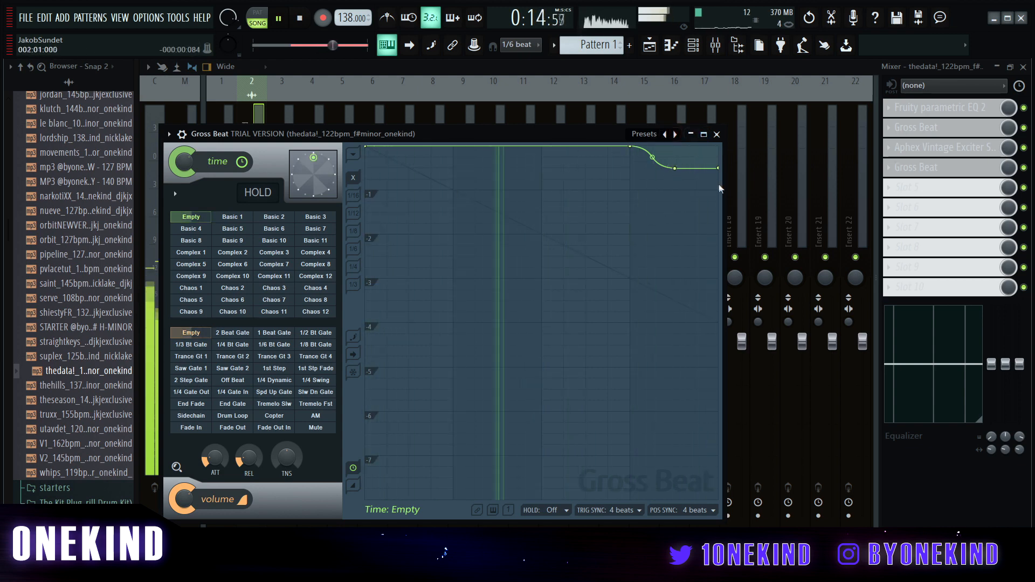
click(650, 46)
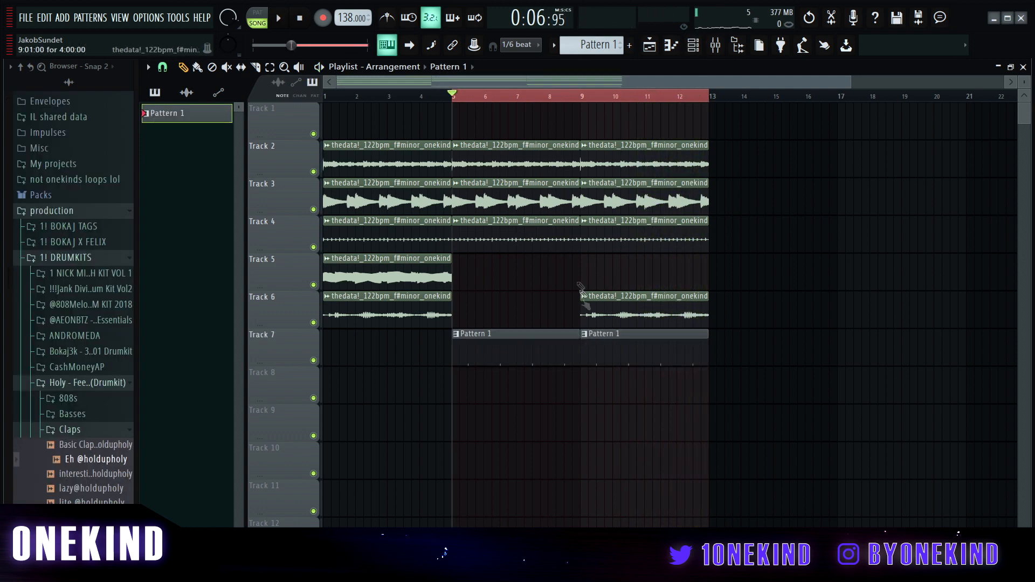
key(space)
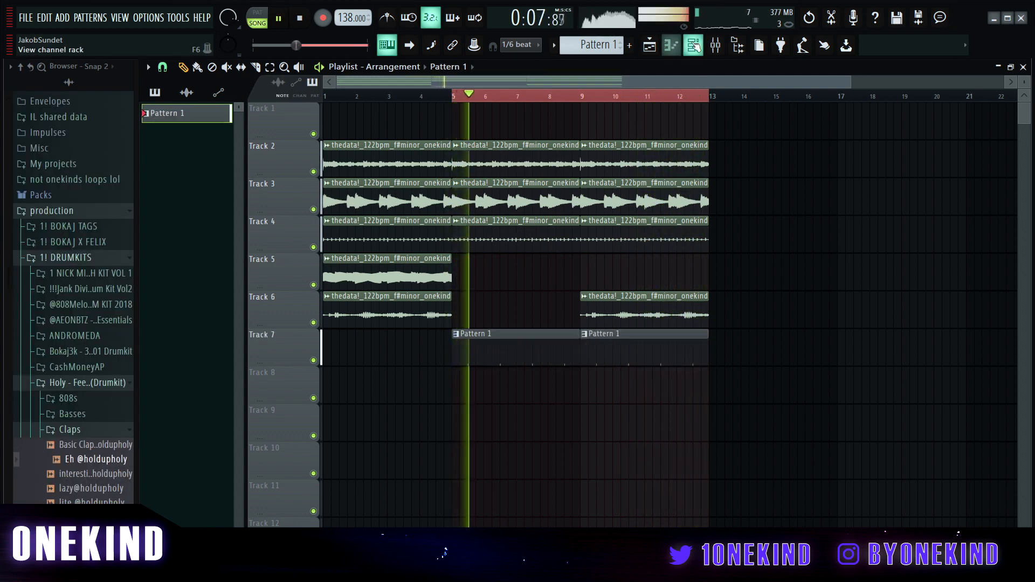
key(F6)
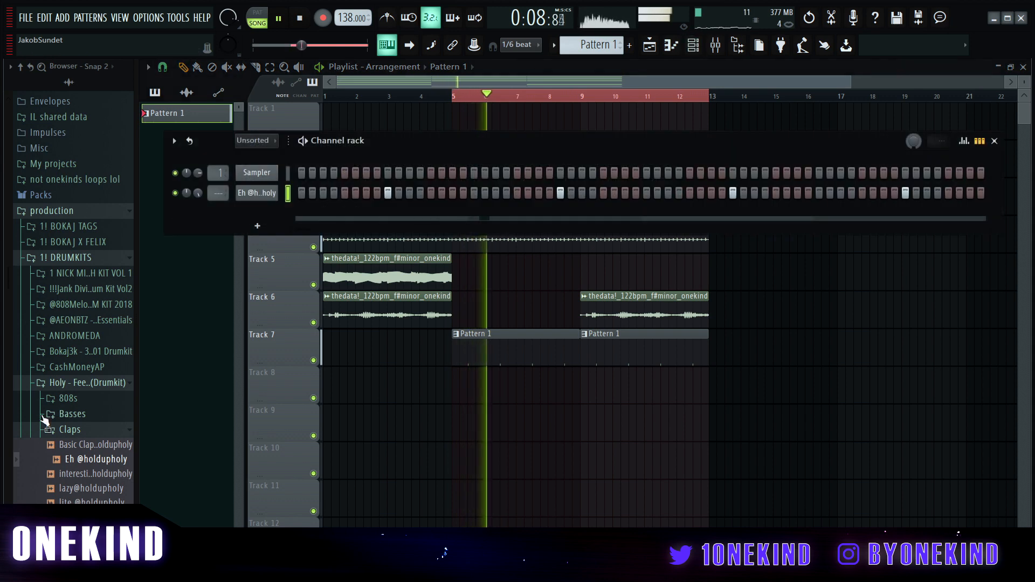
click(72, 430)
click(88, 445)
click(98, 425)
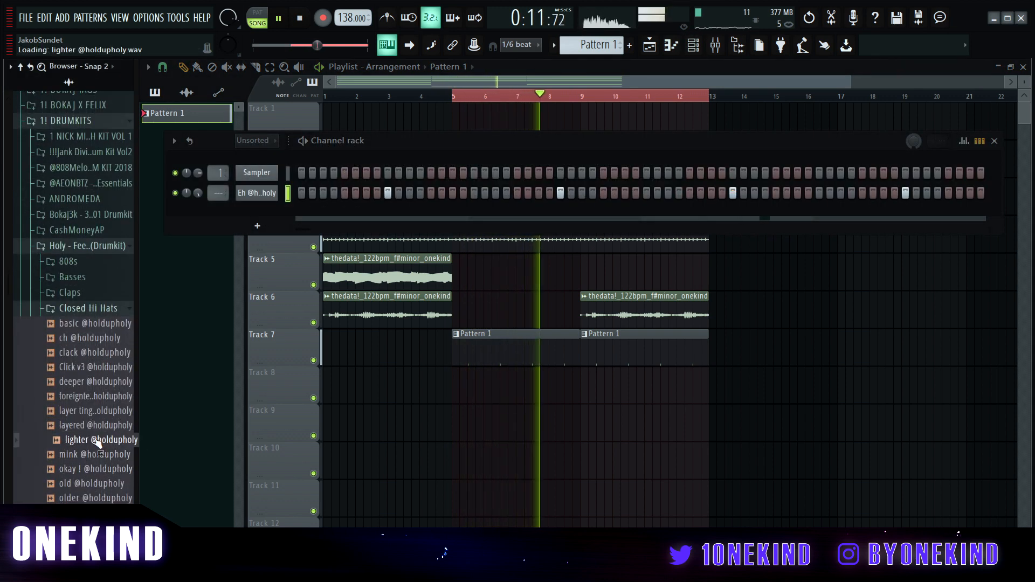
click(99, 411)
click(99, 397)
click(99, 382)
click(98, 367)
click(98, 353)
click(98, 338)
click(99, 325)
drag(98, 324, 238, 231)
right_click(257, 213)
click(433, 253)
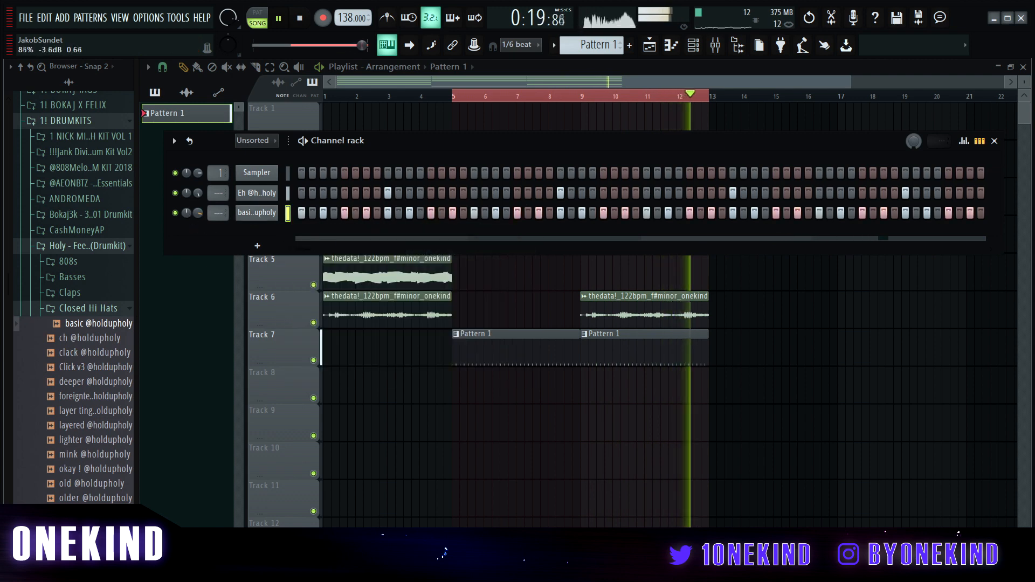
click(257, 213)
click(378, 140)
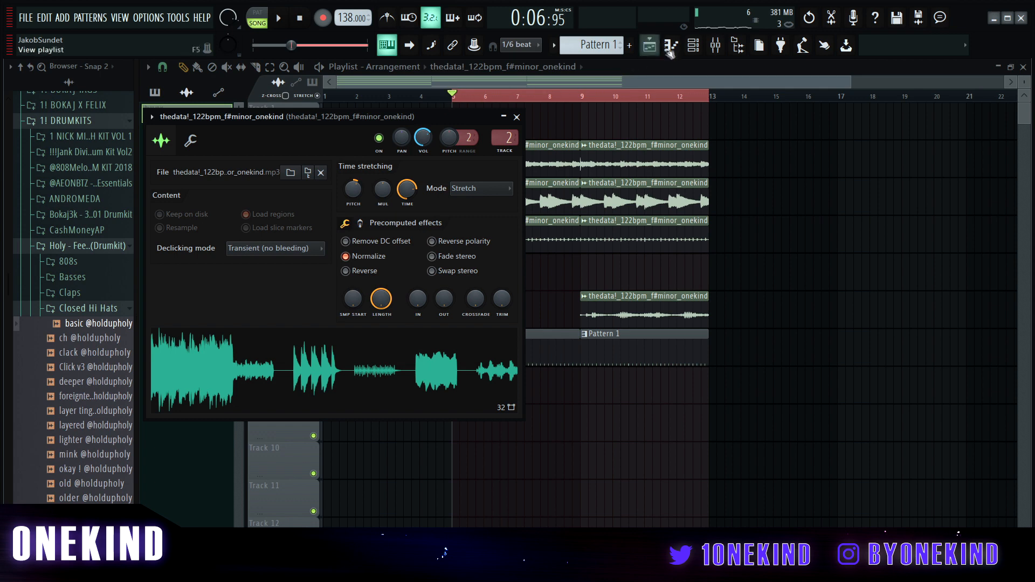
Open the Sampler channel's piano roll and set its scale highlighting to Minor Natural (Aeolian) with root note G#.
click(684, 47)
right_click(257, 173)
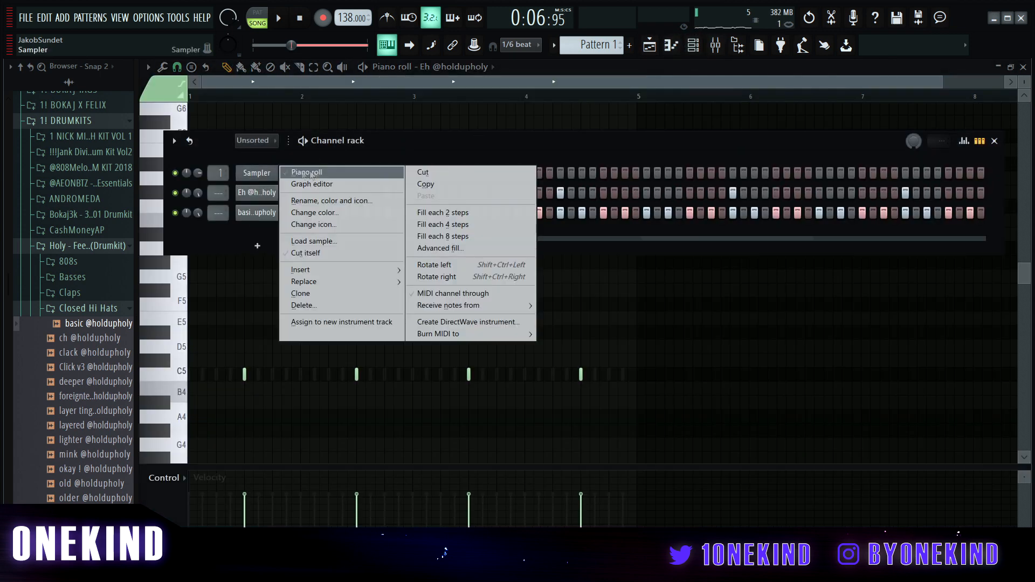
click(302, 173)
click(149, 66)
mouse_move(180, 146)
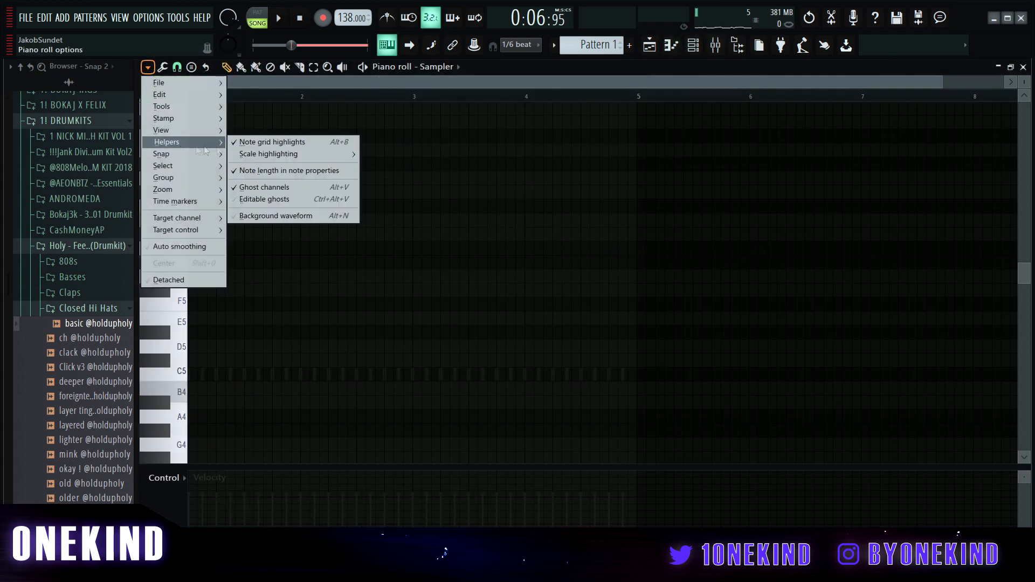
mouse_move(283, 155)
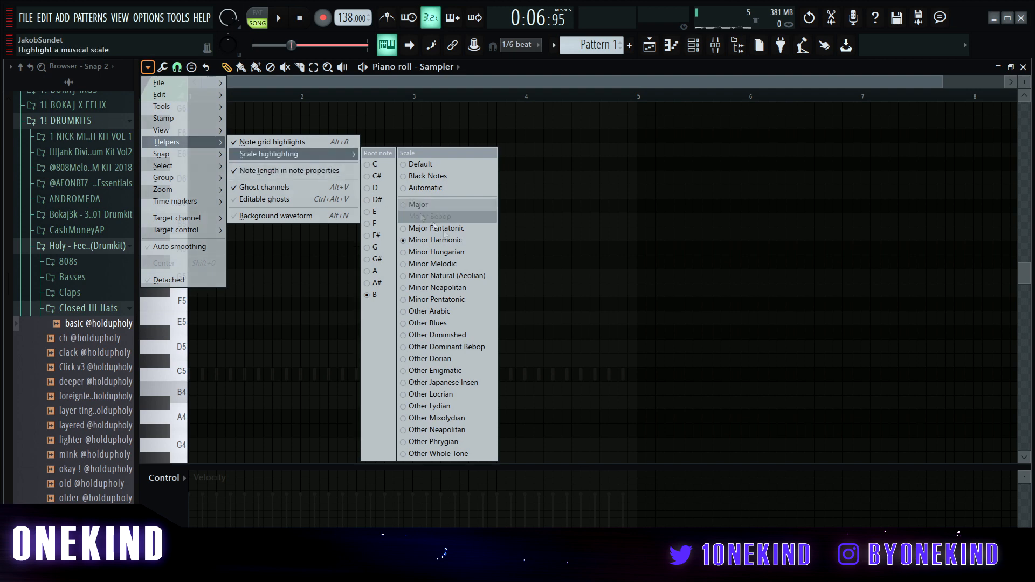
click(447, 275)
click(147, 67)
mouse_move(180, 142)
mouse_move(299, 154)
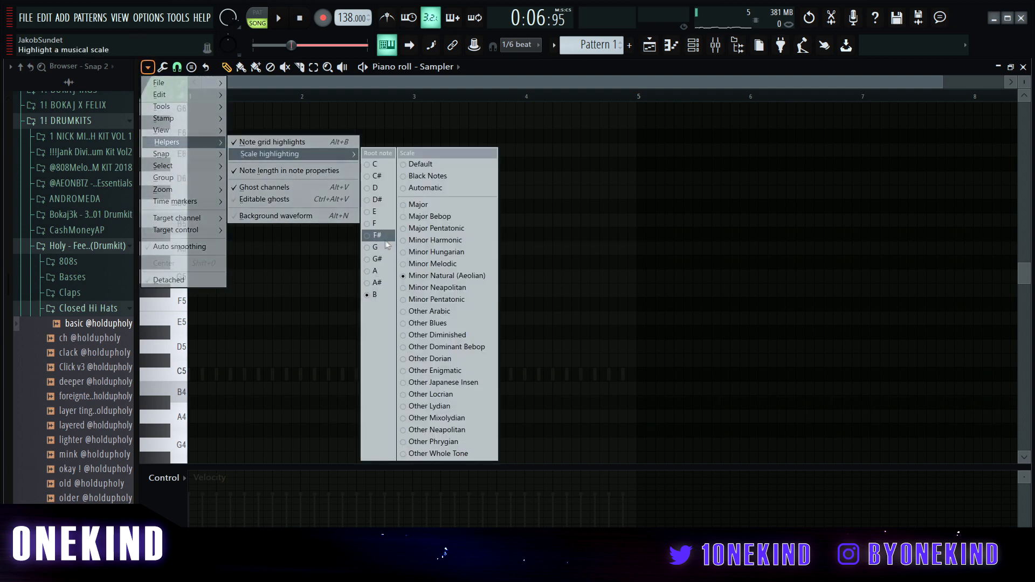
click(379, 260)
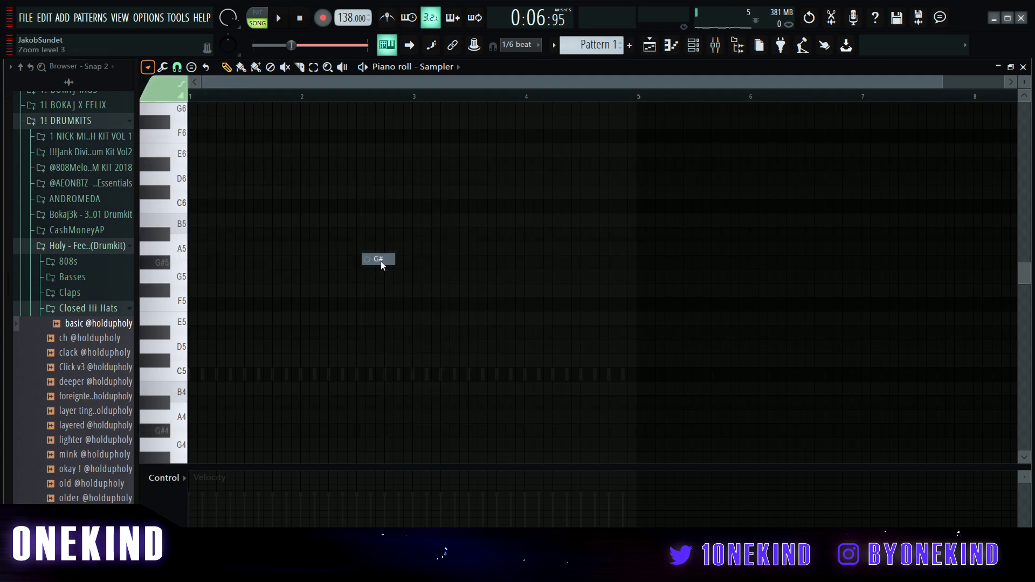
During playback, add PJ - Nangs snare hits on steps 47 and 51 in the channel rack.
key(space)
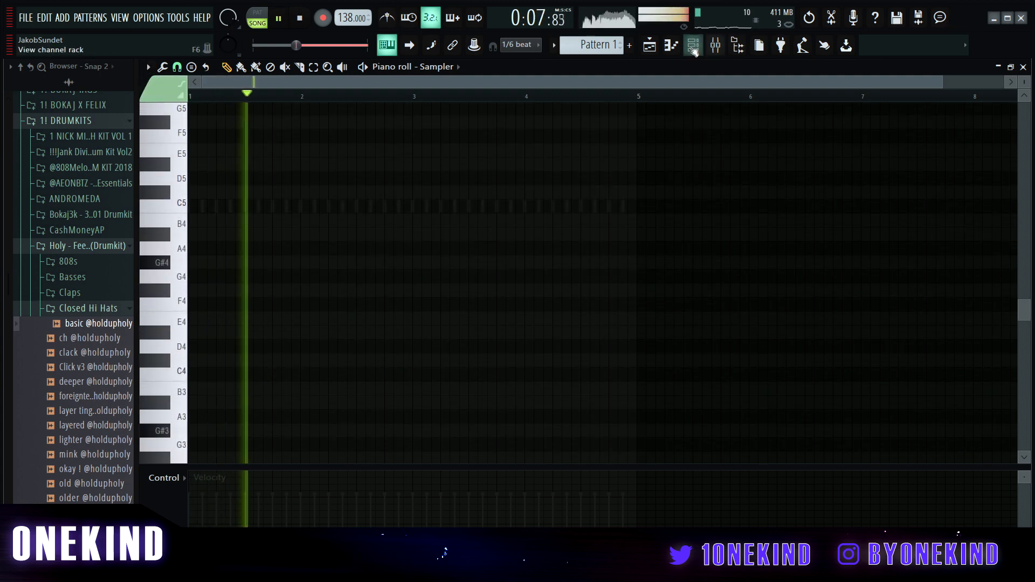
key(F6)
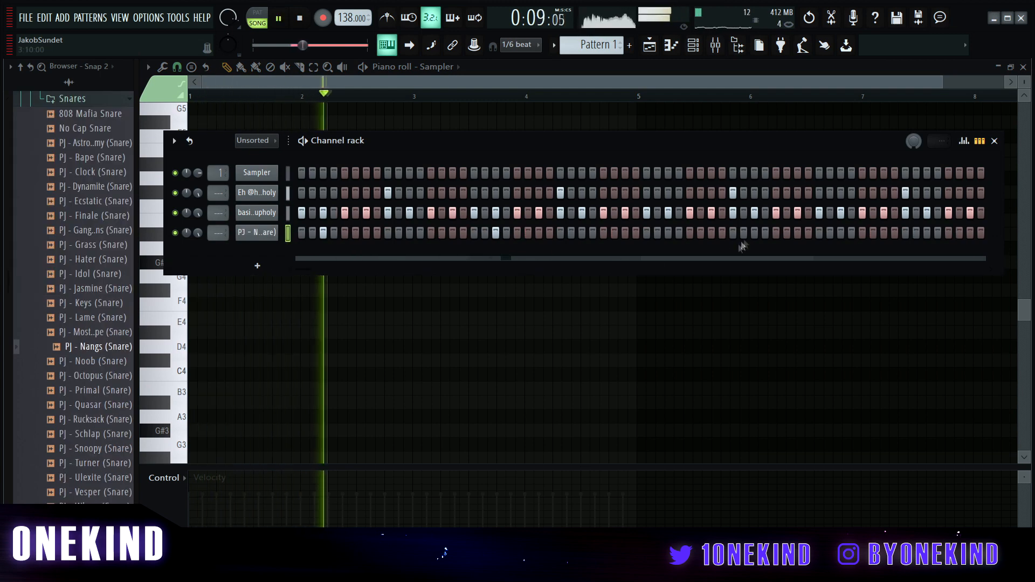
click(799, 234)
click(840, 234)
Set the PJ - Nangs snare's Boost to about 8% and add a hit on step 63.
click(268, 234)
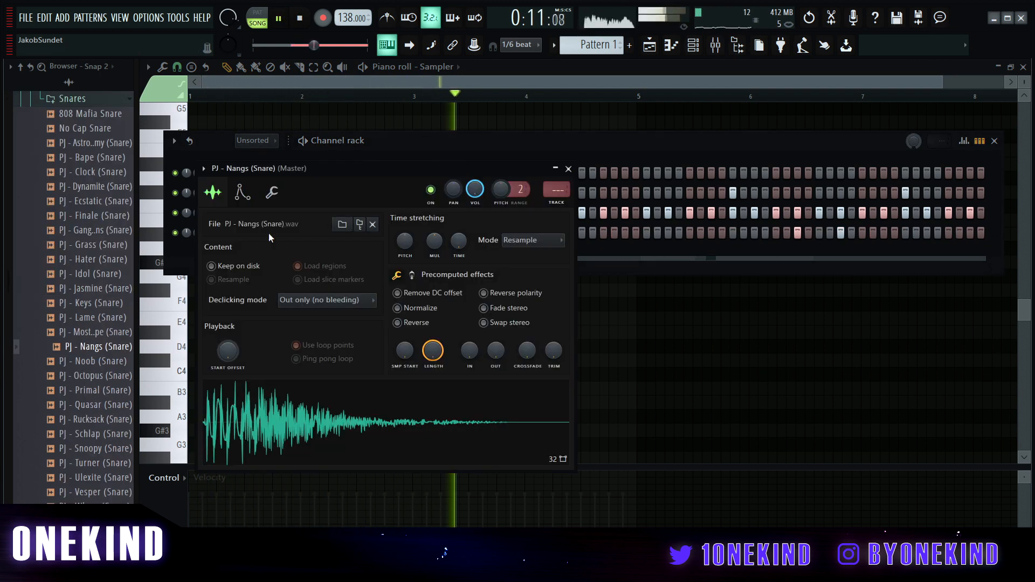
click(412, 276)
drag(405, 298, 406, 288)
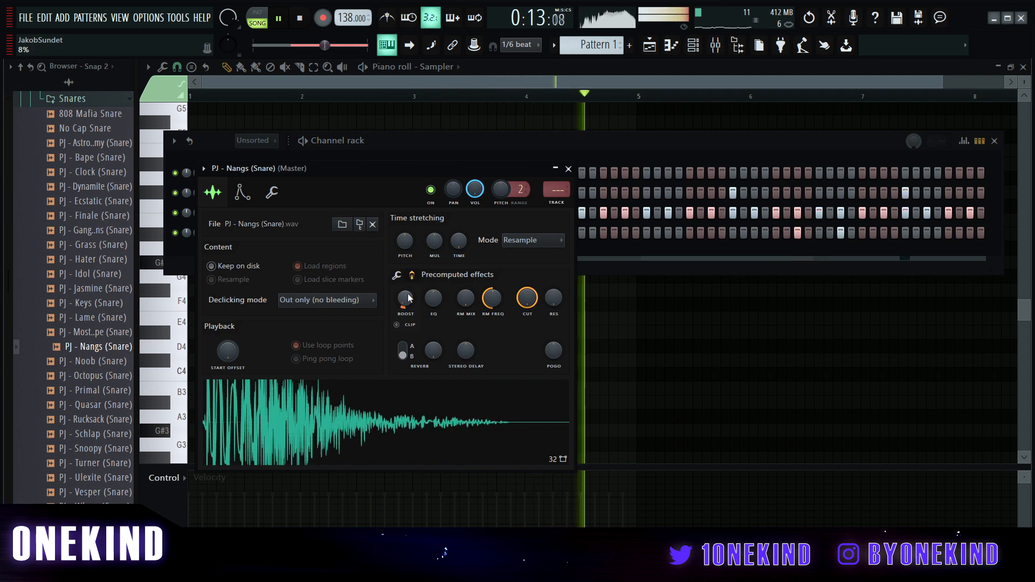
click(949, 234)
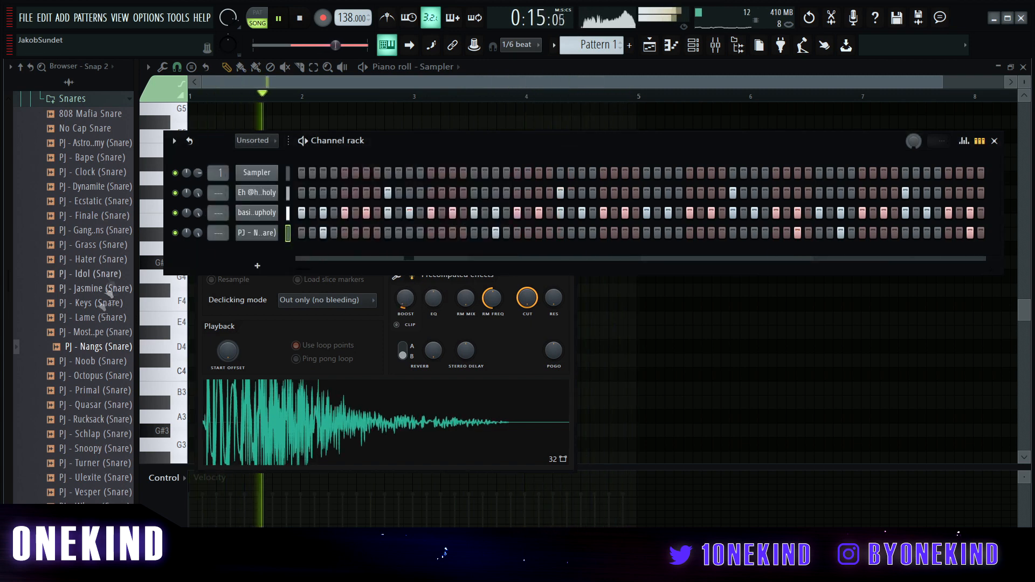
Collapse the Snares folder in the browser and go back to the top folders of the !!!Jank drum kit.
scroll(53, 323, up, 2)
click(73, 187)
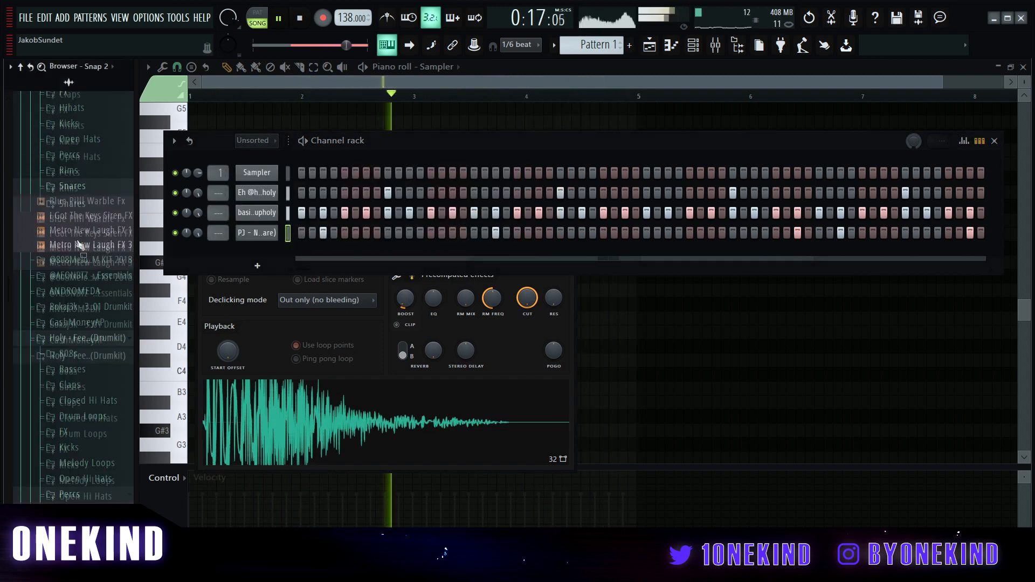
scroll(83, 240, up, 4)
Load Fruity Soft Clipper in the first effect slot of the Master mixer track.
key(F9)
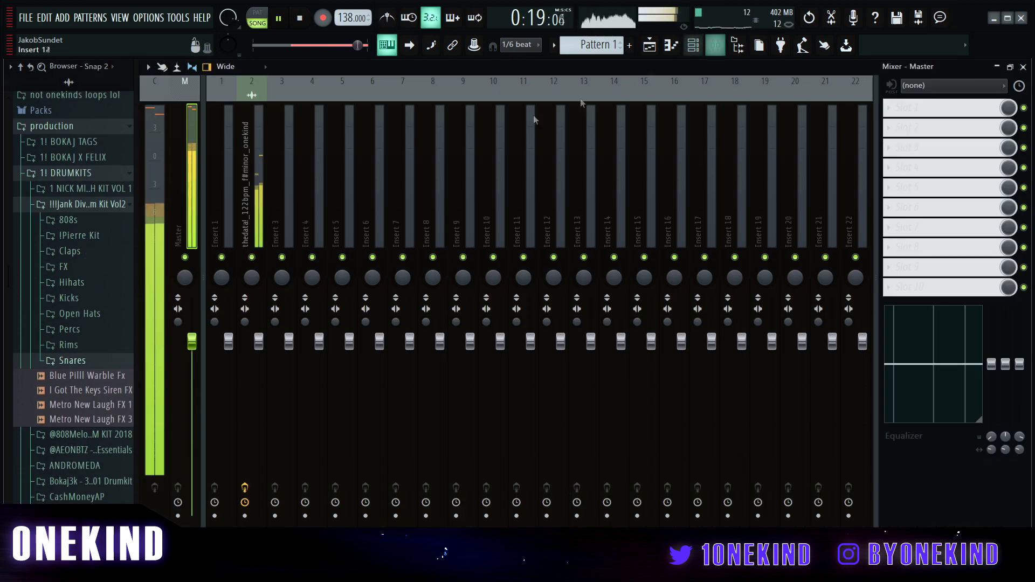
click(249, 204)
click(182, 201)
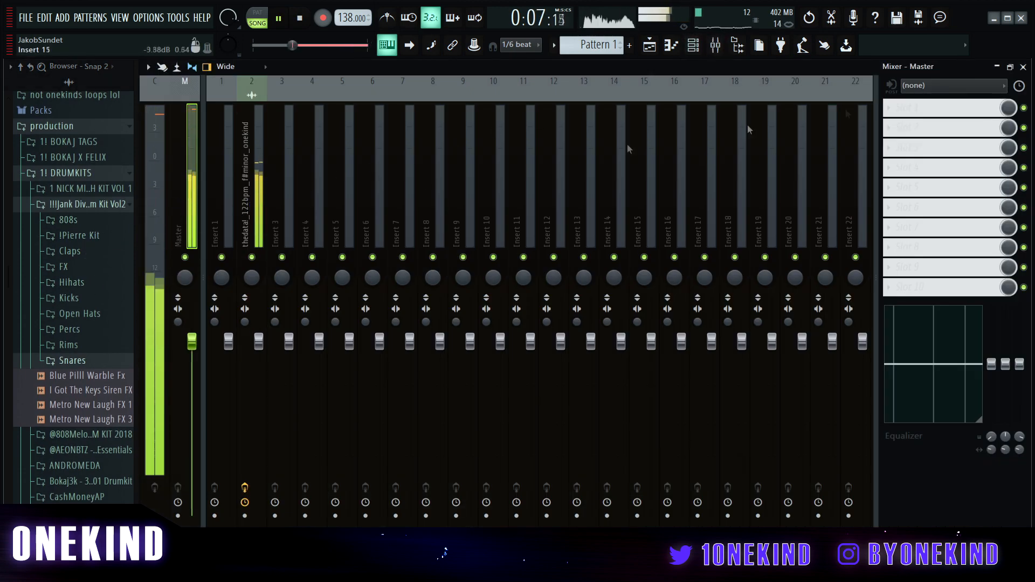
click(893, 110)
click(733, 229)
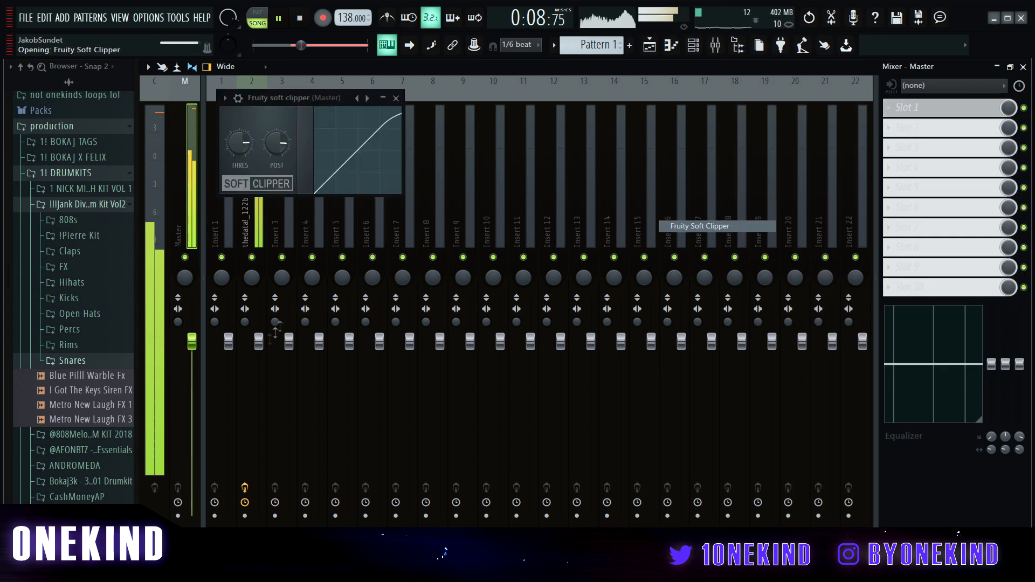
Lower the sample's mixer track volume and adjust its Fruity parametric EQ 2 with a slight band 5 boost, band 6 dip and higher band 7 frequency.
drag(259, 342, 258, 344)
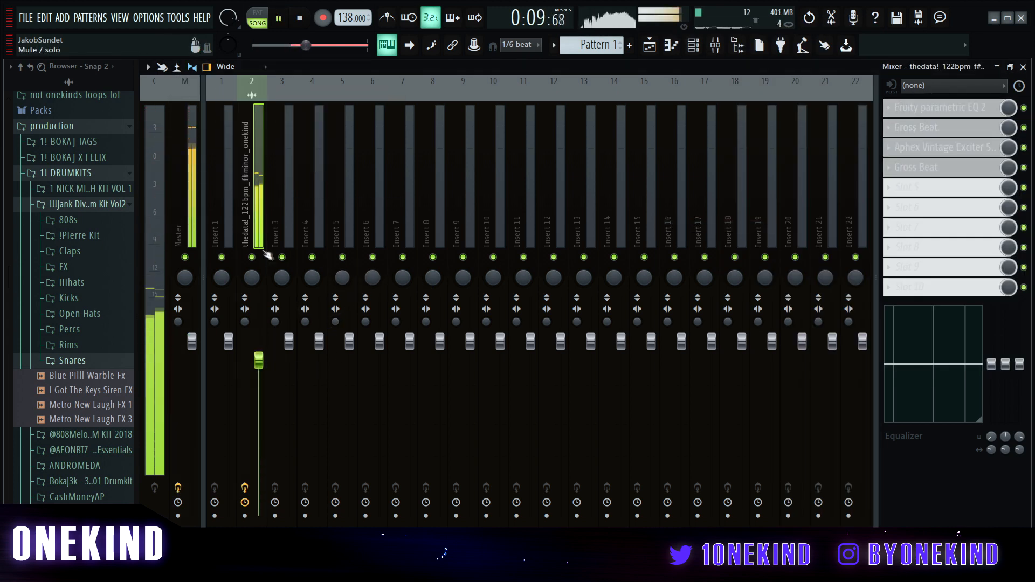
click(966, 110)
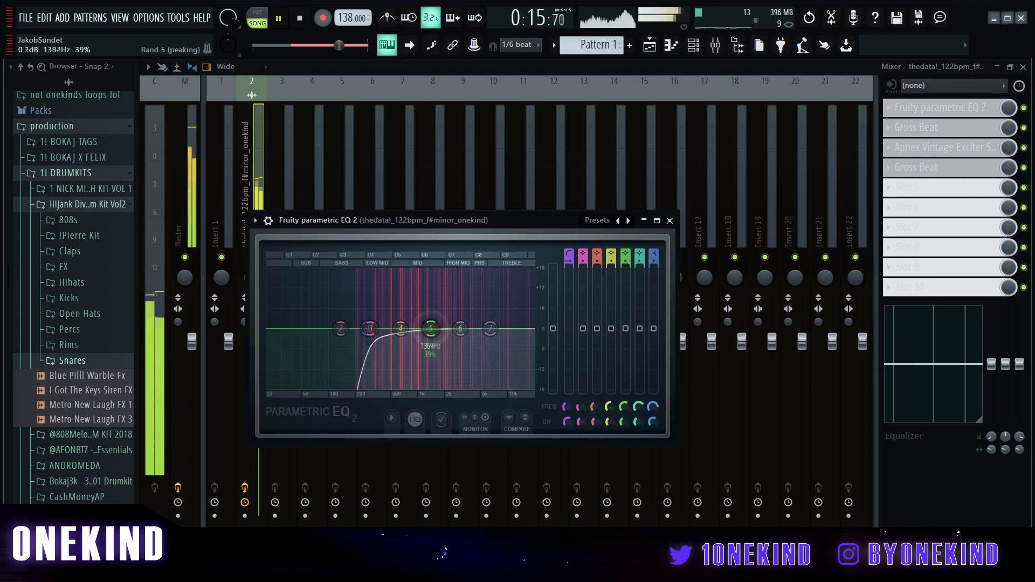
drag(489, 329, 496, 326)
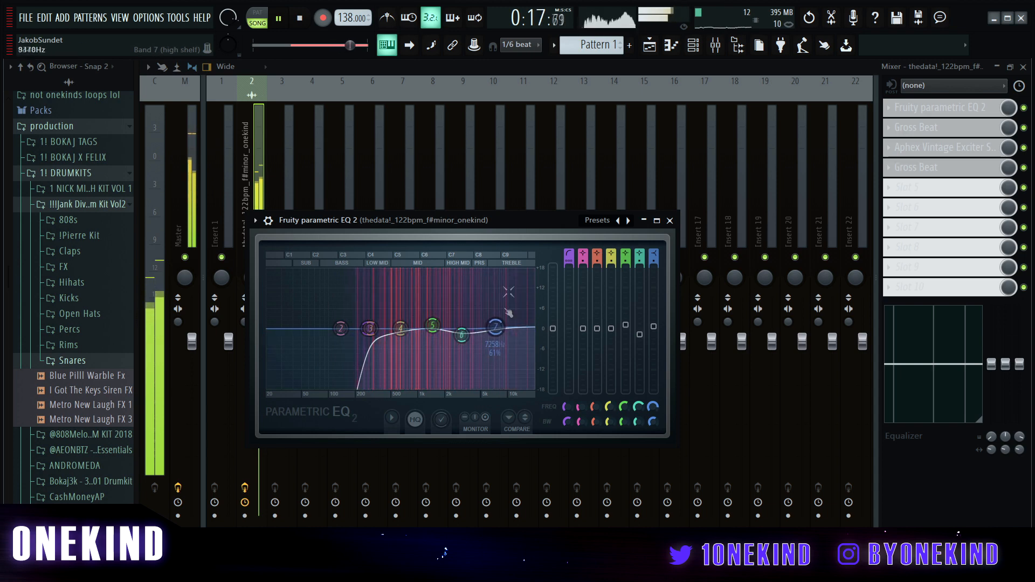
Open the Pony 808 sample in the Edison audio editor and examine its zoomed-in waveform.
click(691, 50)
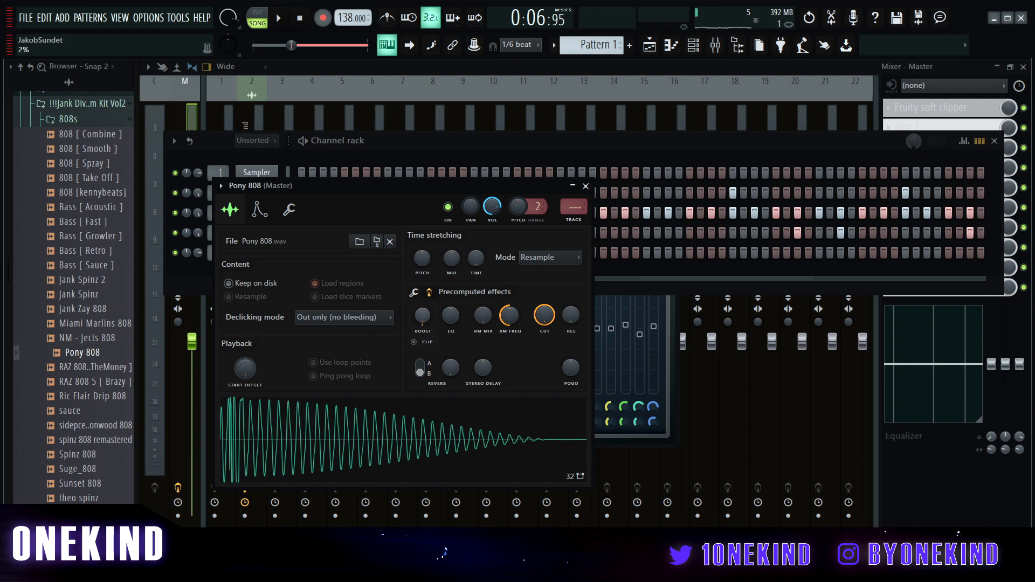
right_click(323, 408)
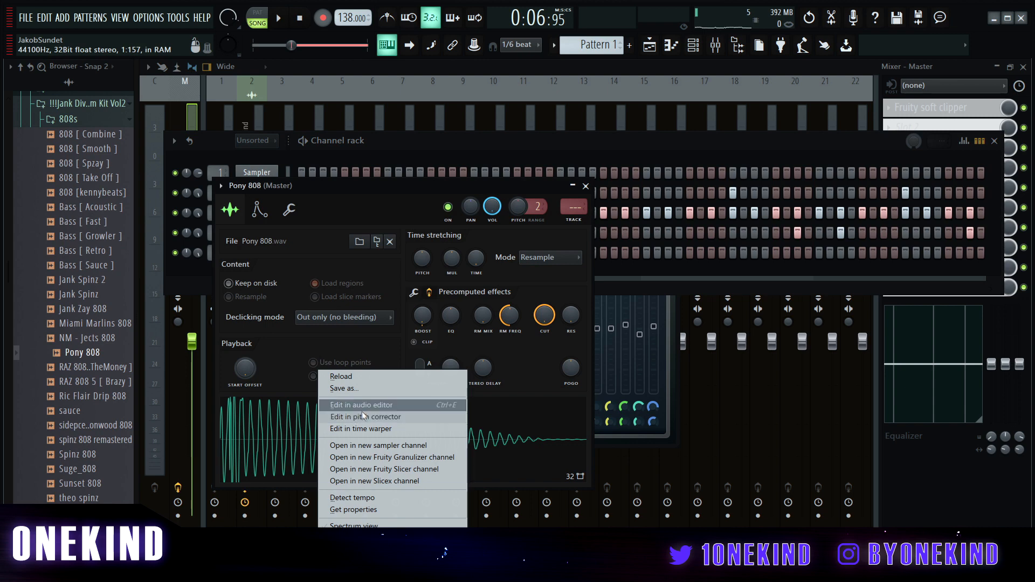
click(384, 409)
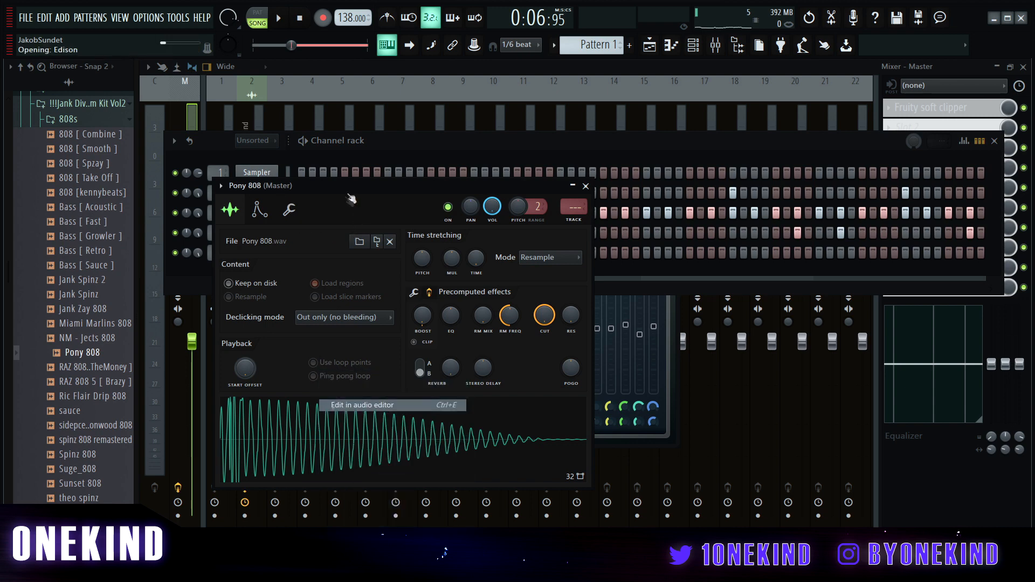
click(293, 226)
click(348, 403)
scroll(274, 393, up, 3)
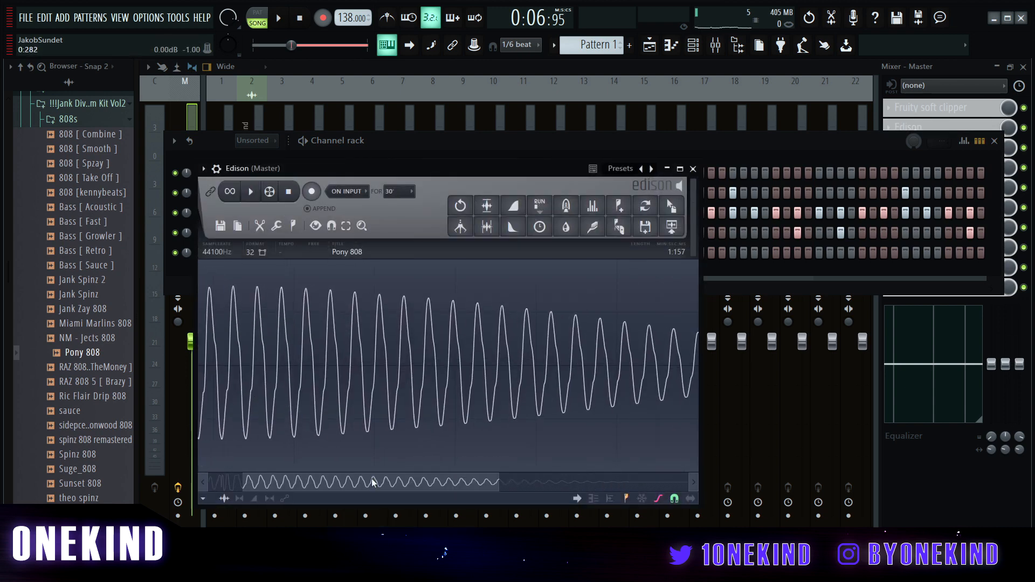
drag(372, 482, 336, 479)
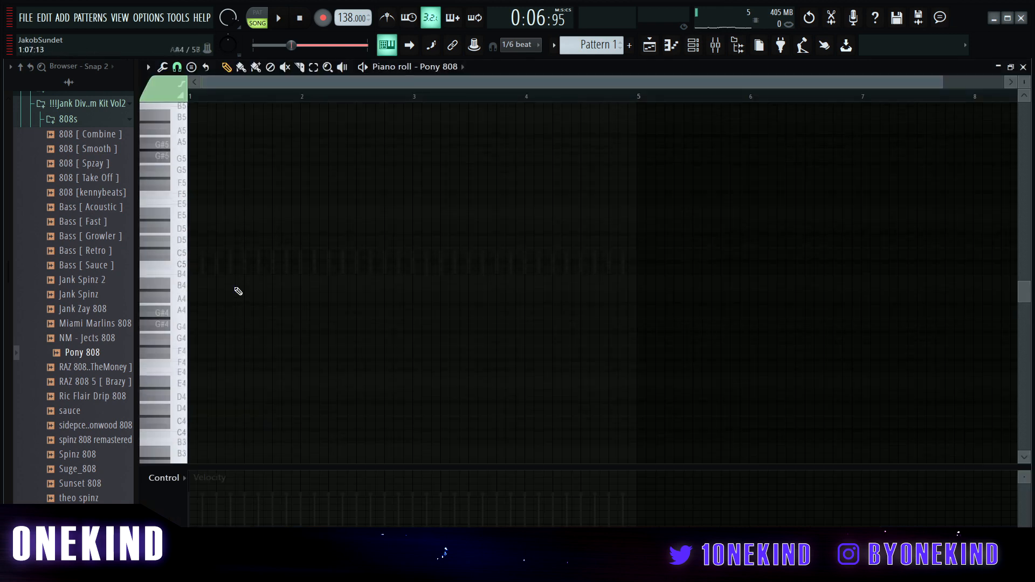
scroll(236, 291, up, 6)
scroll(250, 281, down, 1)
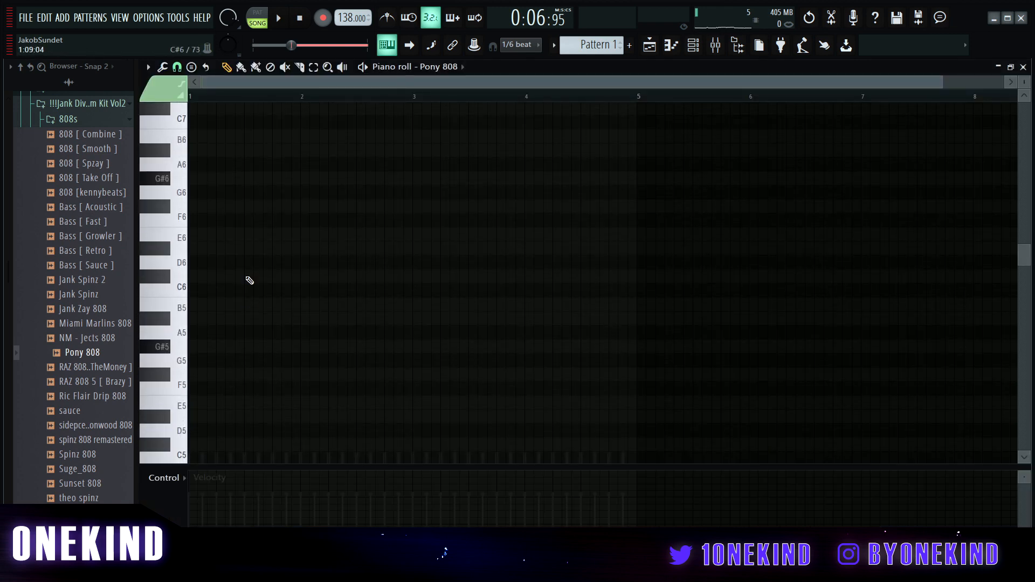
scroll(226, 225, down, 4)
ctrl+scroll(406, 216, up, 2)
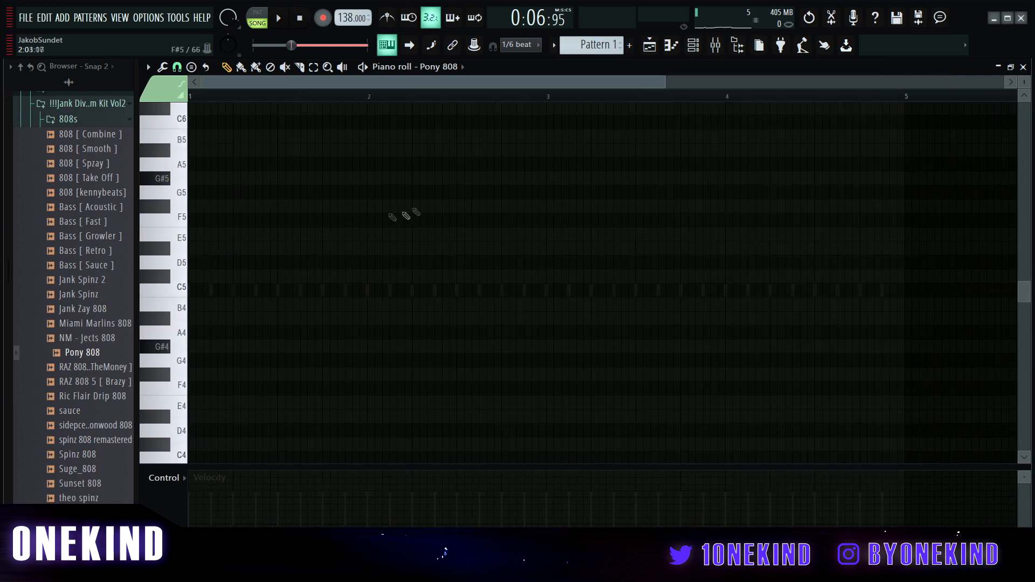
drag(669, 87, 510, 84)
scroll(253, 227, up, 5)
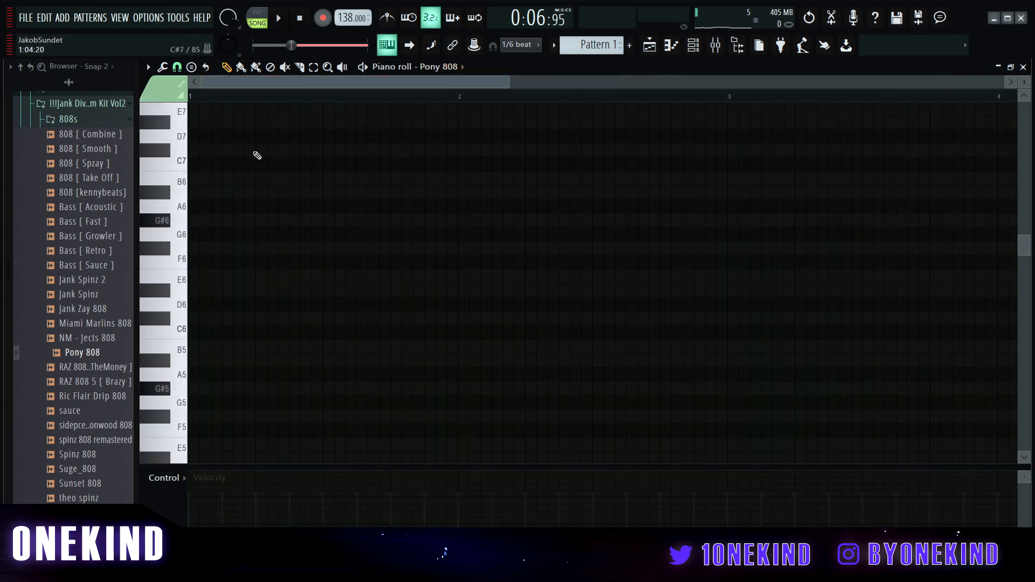
scroll(254, 178, up, 4)
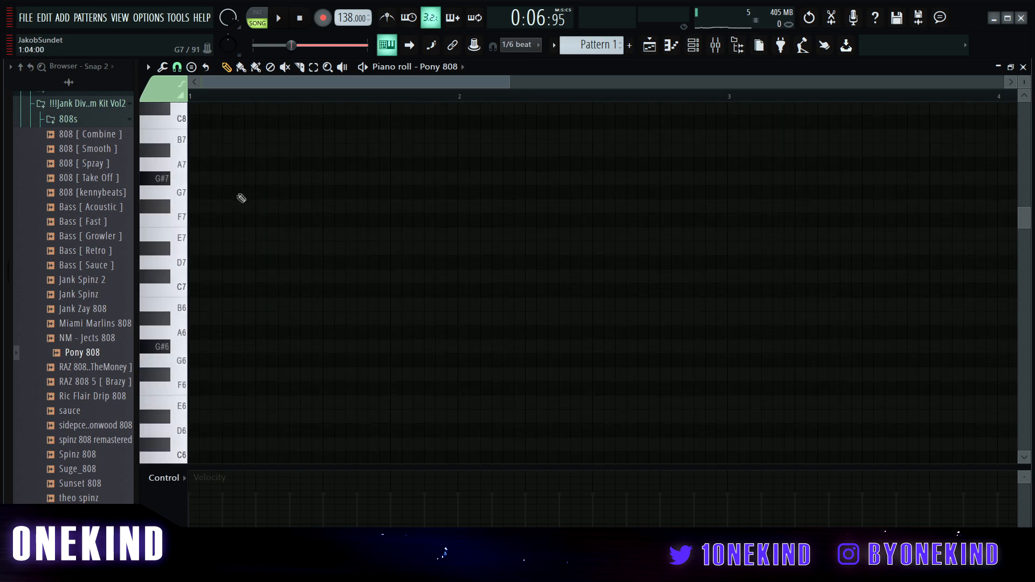
Return to the playlist, stop playback and solo Track 5.
key(F5)
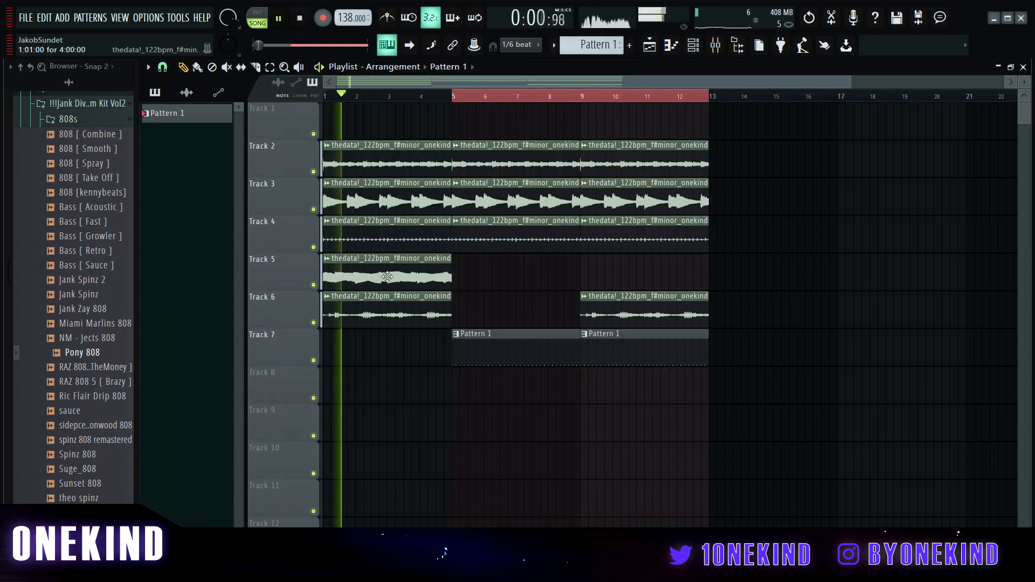
key(space)
right_click(314, 286)
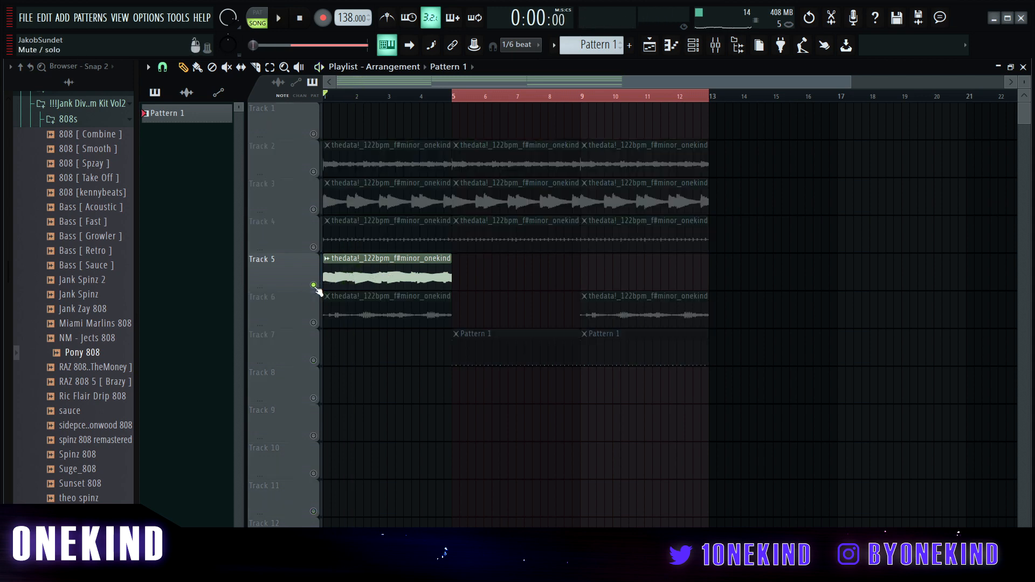
Extend the Pony 808 melody through bars 3 and 4 with three D#8 notes, one C#8 and two B8 notes.
scroll(341, 117, up, 5)
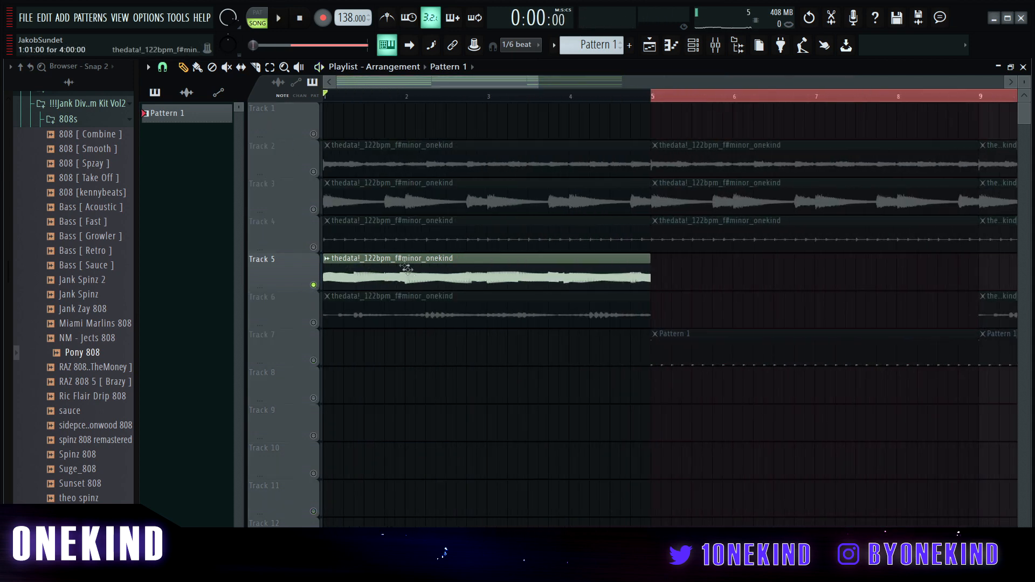
click(327, 259)
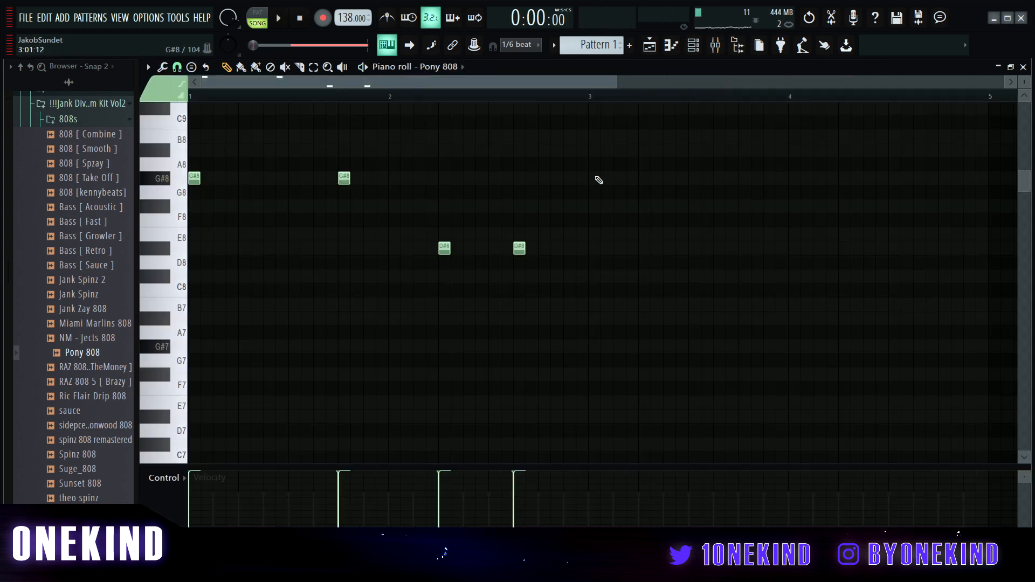
click(595, 179)
key(space)
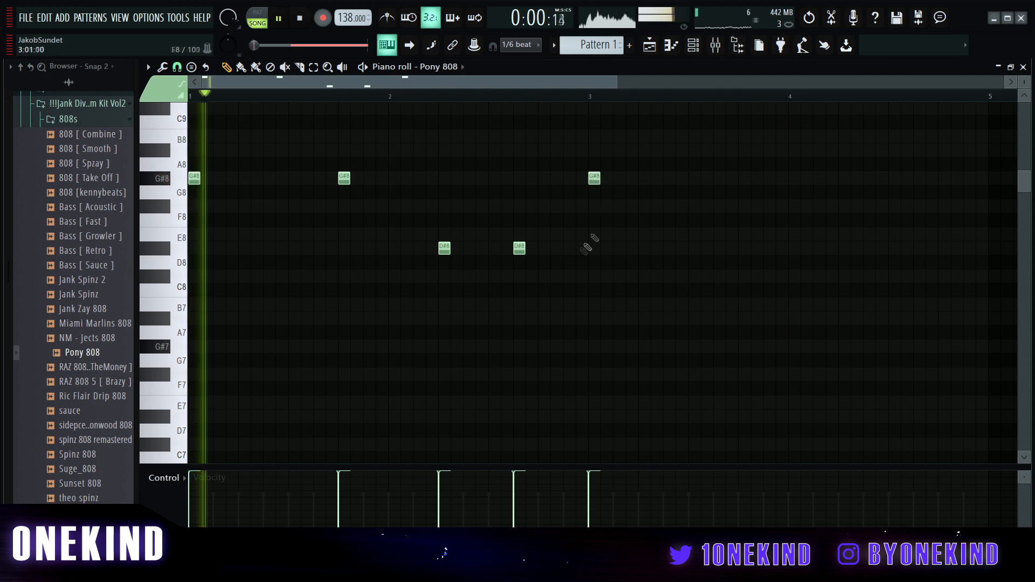
scroll(632, 96, down, 2)
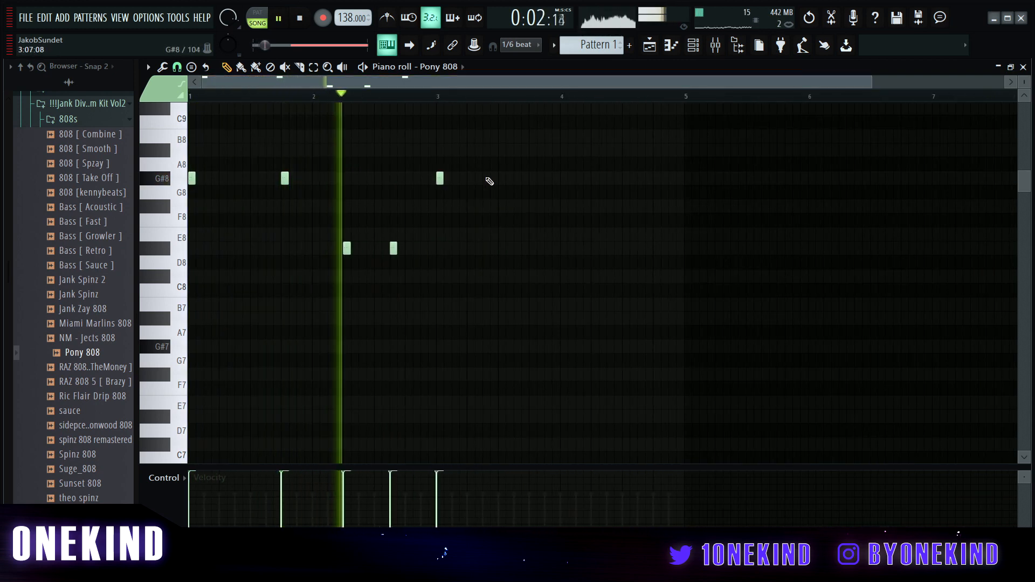
click(532, 178)
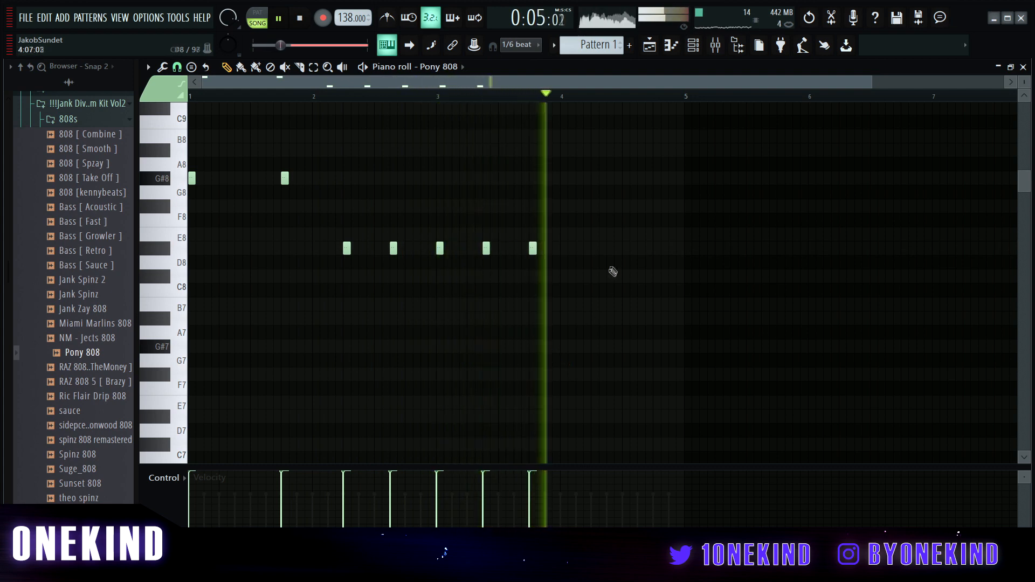
key(space)
click(625, 277)
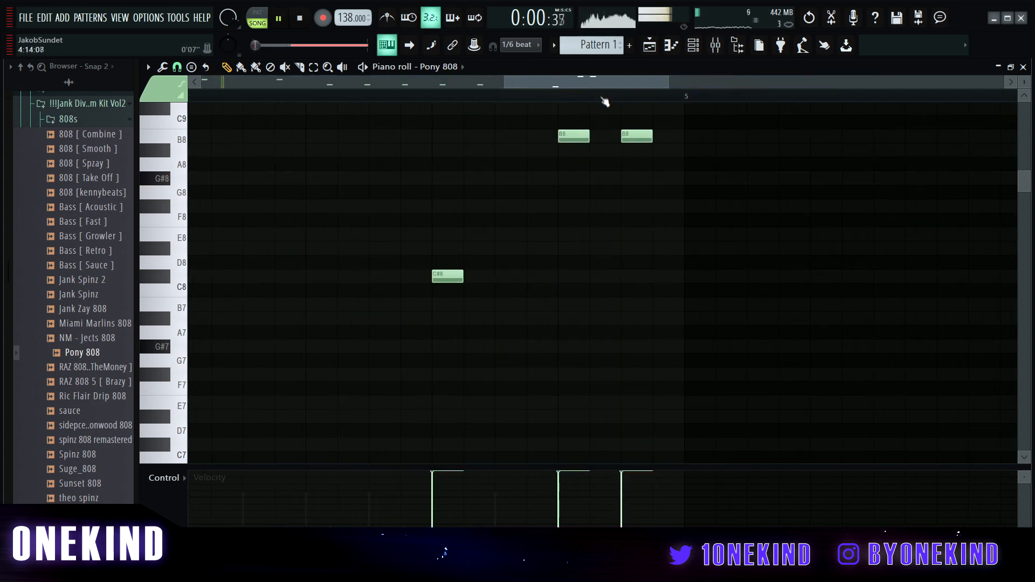
Transpose all Pony 808 notes down three octaves and slightly lower the channel's volume.
scroll(605, 102, down, 5)
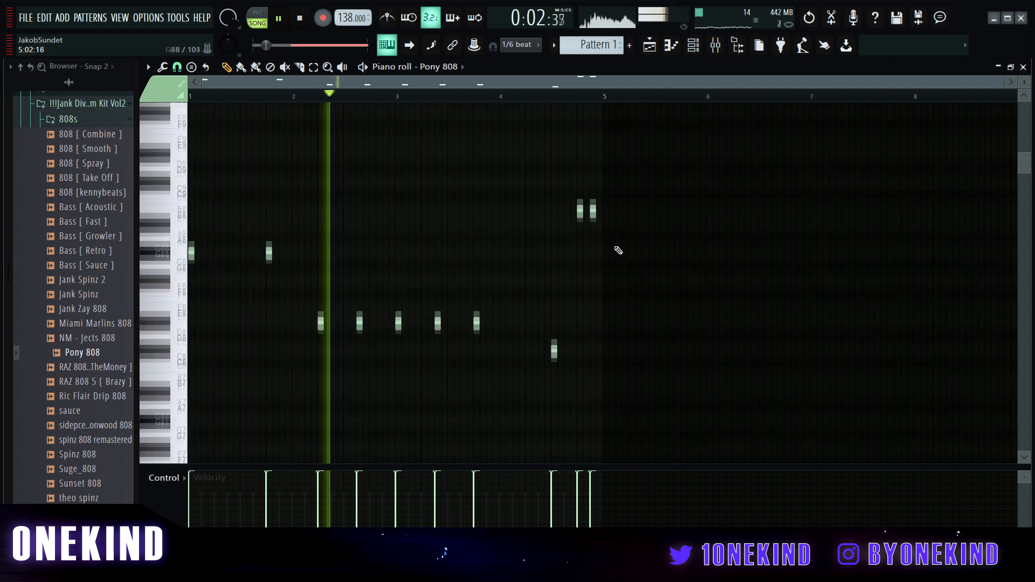
scroll(620, 259, down, 3)
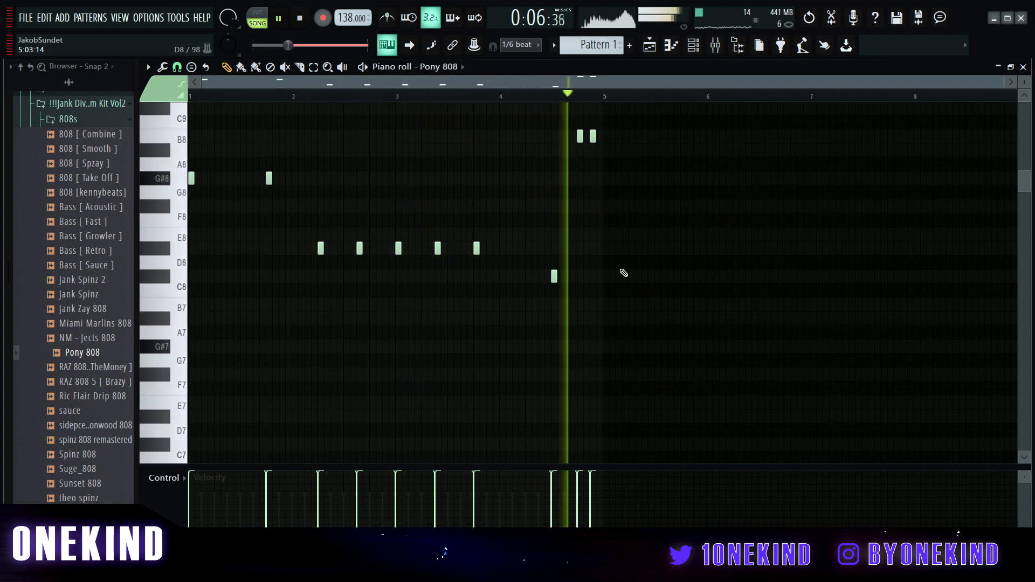
scroll(626, 277, up, 2)
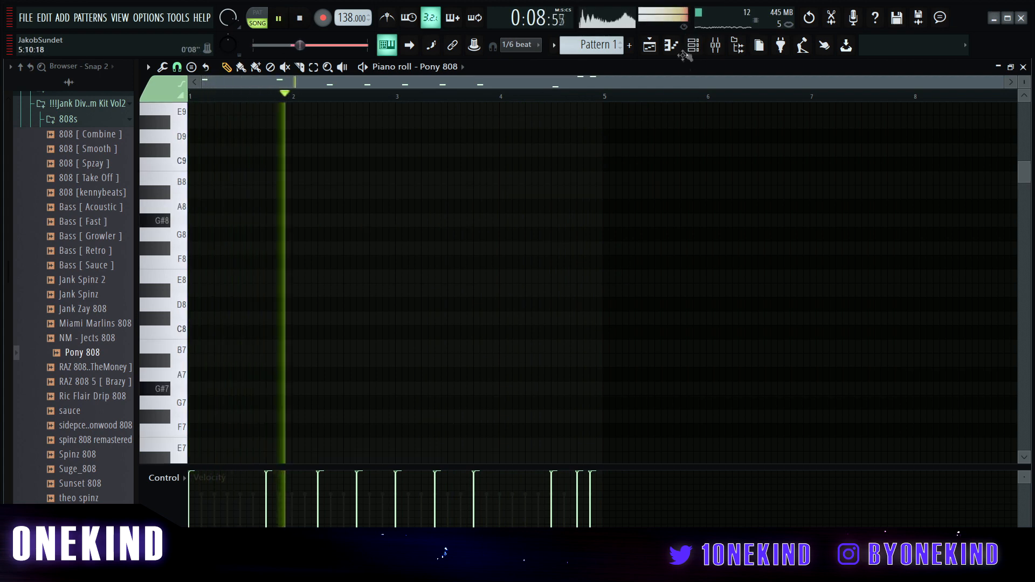
key(F6)
right_click(340, 335)
scroll(432, 351, down, 10)
click(693, 46)
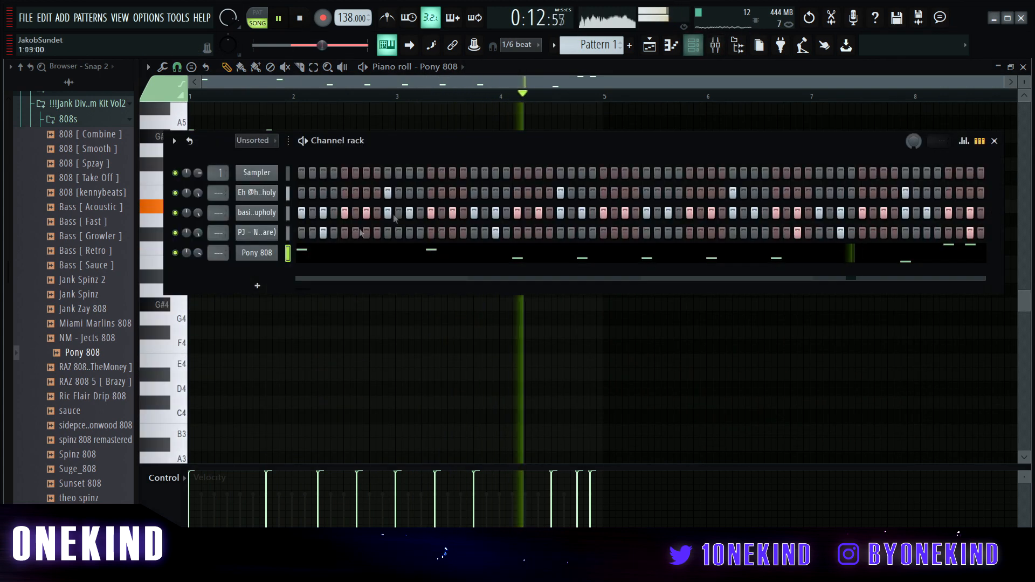
drag(198, 253, 198, 258)
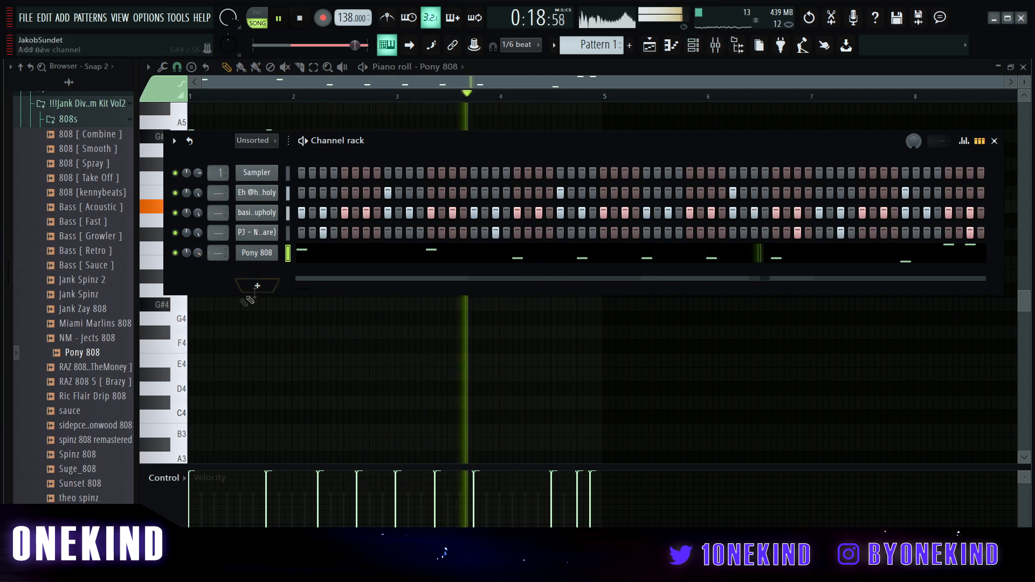
Split the first B5 note near the end of bar 4 into three short notes using a finer snap.
click(358, 353)
scroll(641, 99, up, 3)
scroll(582, 172, up, 5)
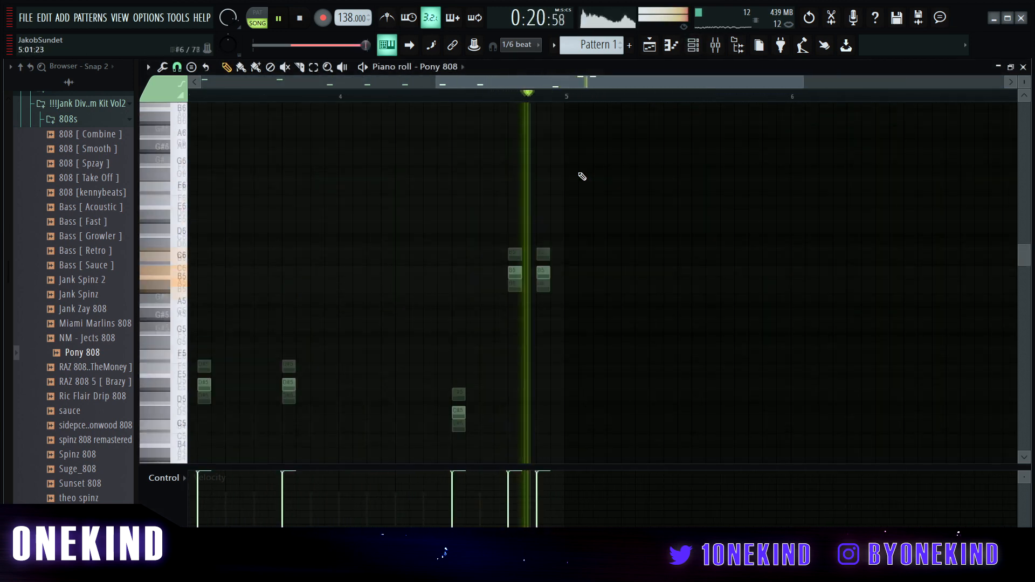
scroll(568, 96, up, 2)
click(178, 71)
click(193, 139)
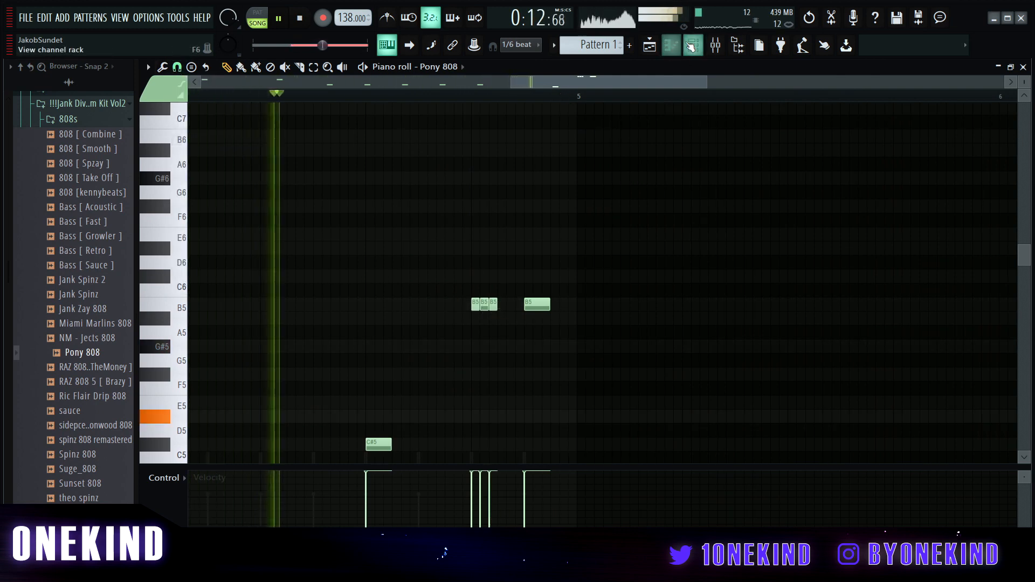
Replace the Pony 808 channel's sound with the sidepce - knockonwood 808 sample and play the beat.
click(693, 46)
key(space)
click(83, 440)
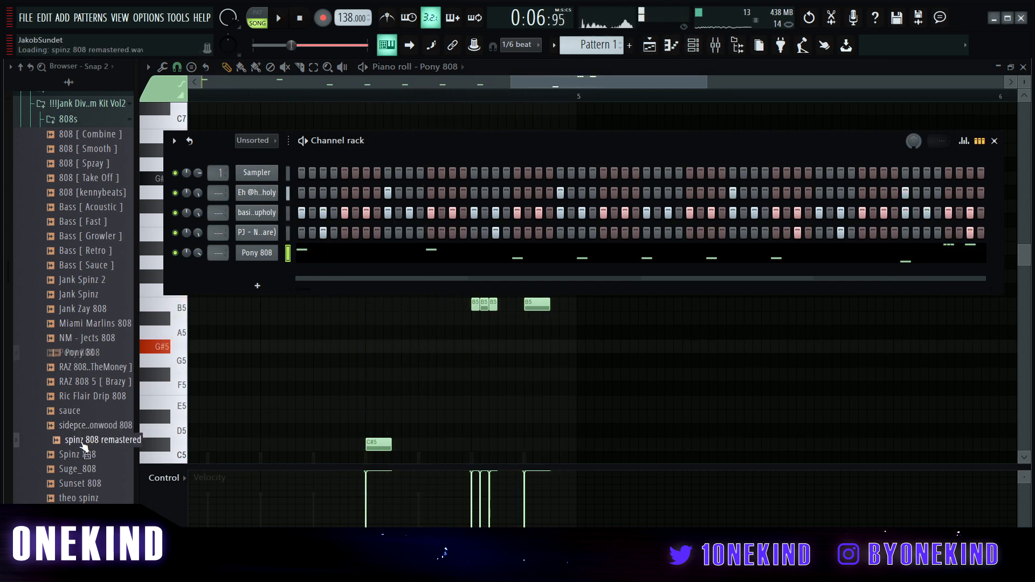
drag(279, 274, 265, 260)
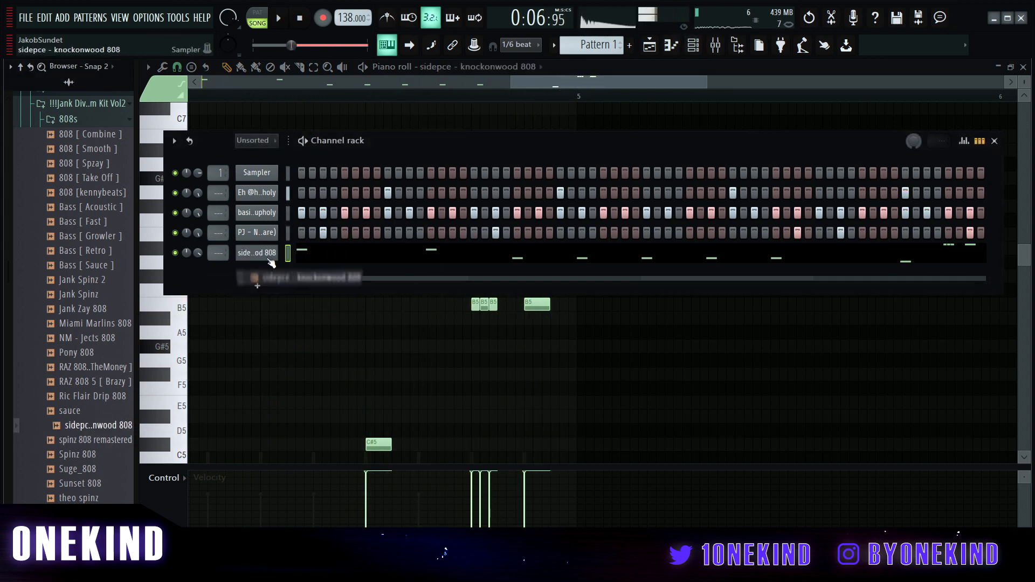
key(space)
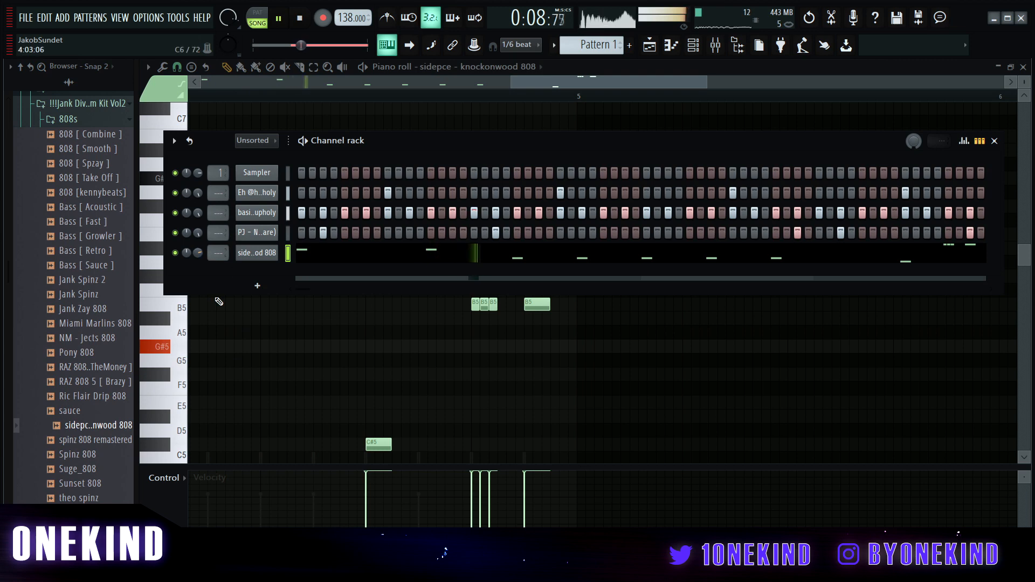
right_click(262, 213)
click(302, 210)
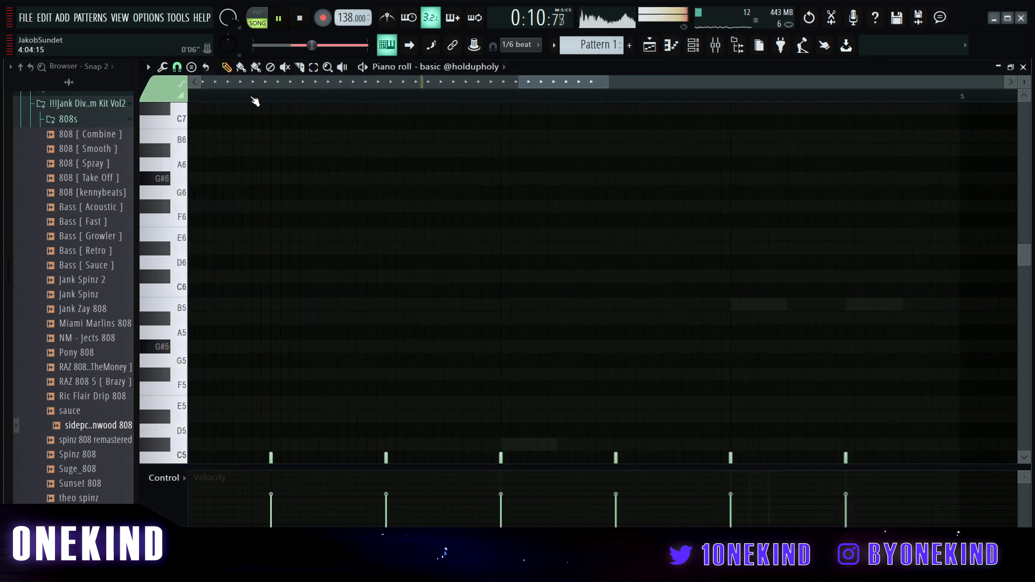
scroll(242, 194, down, 4)
key(space)
click(693, 45)
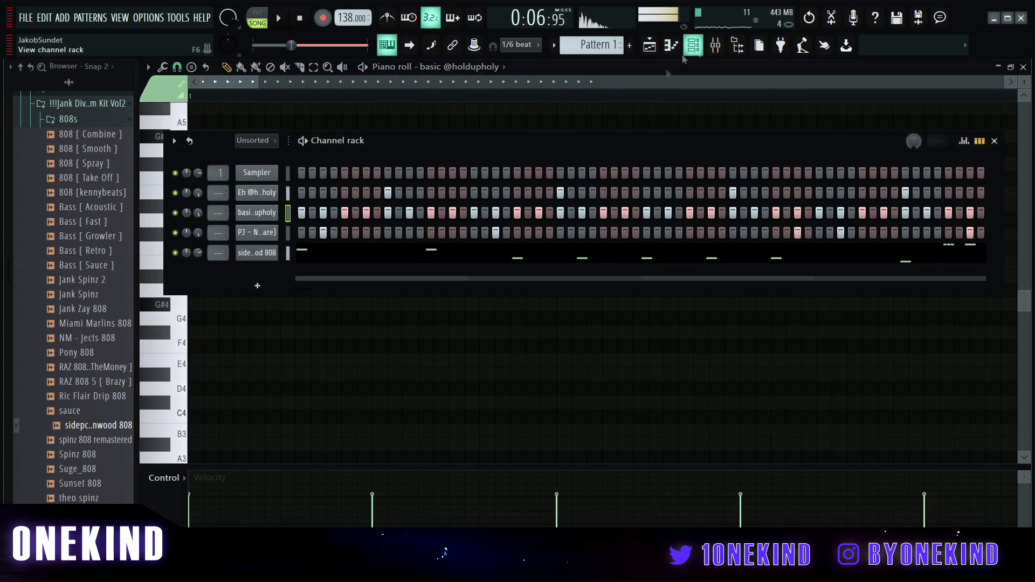
key(space)
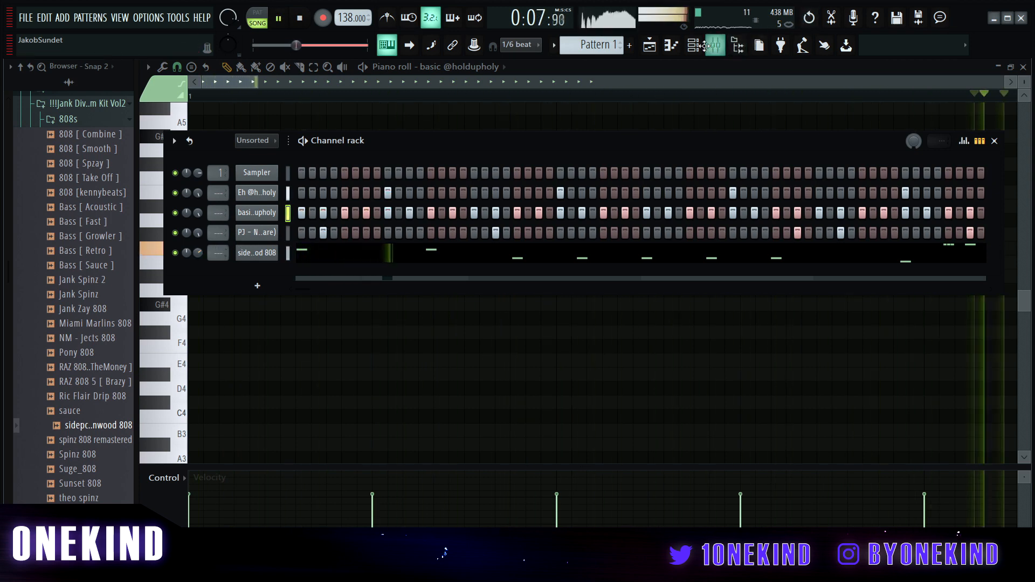
Delete the Edison plugin from the Master mixer track's second effect slot.
key(F9)
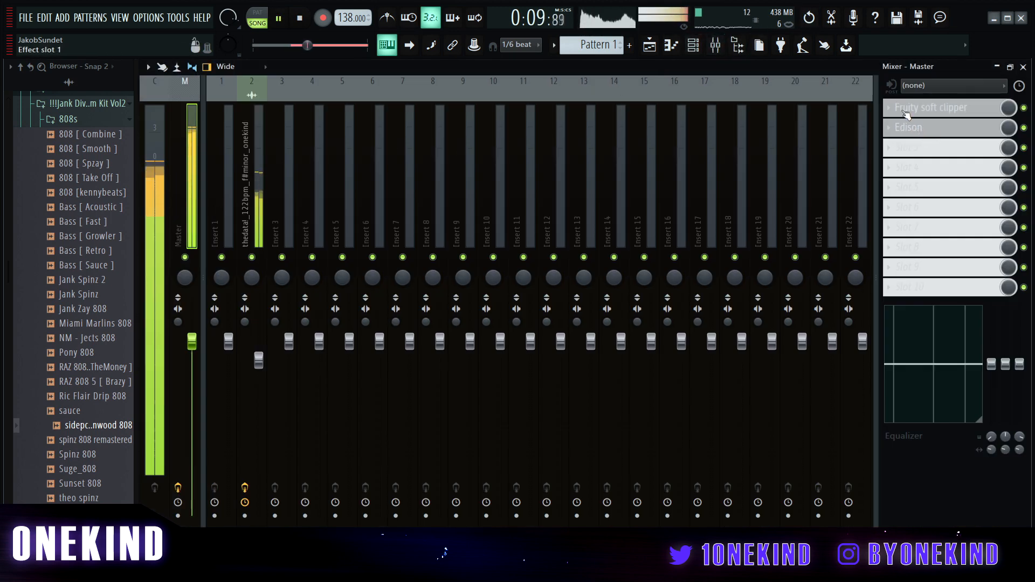
right_click(899, 134)
click(903, 156)
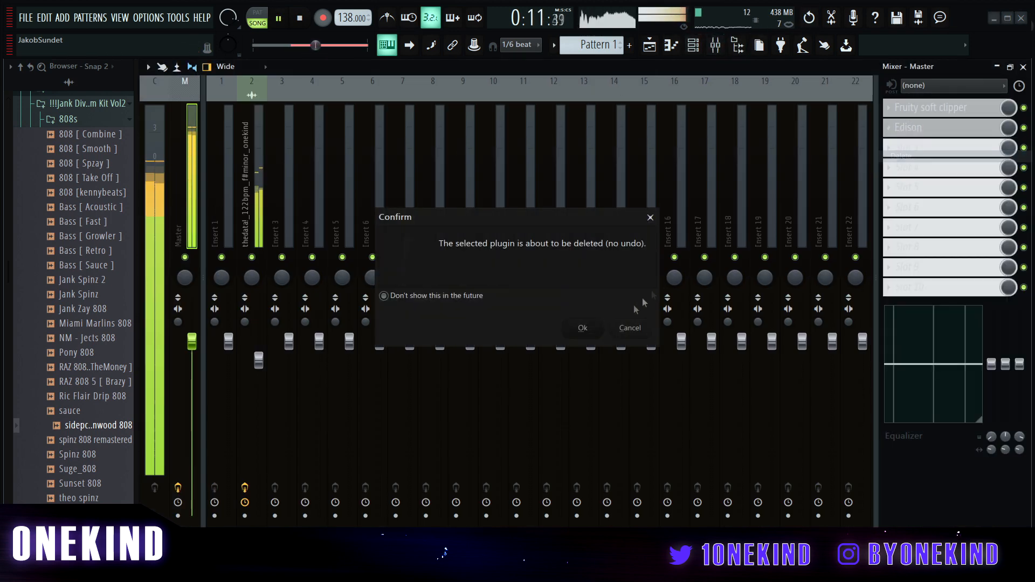
click(582, 328)
key(space)
key(F6)
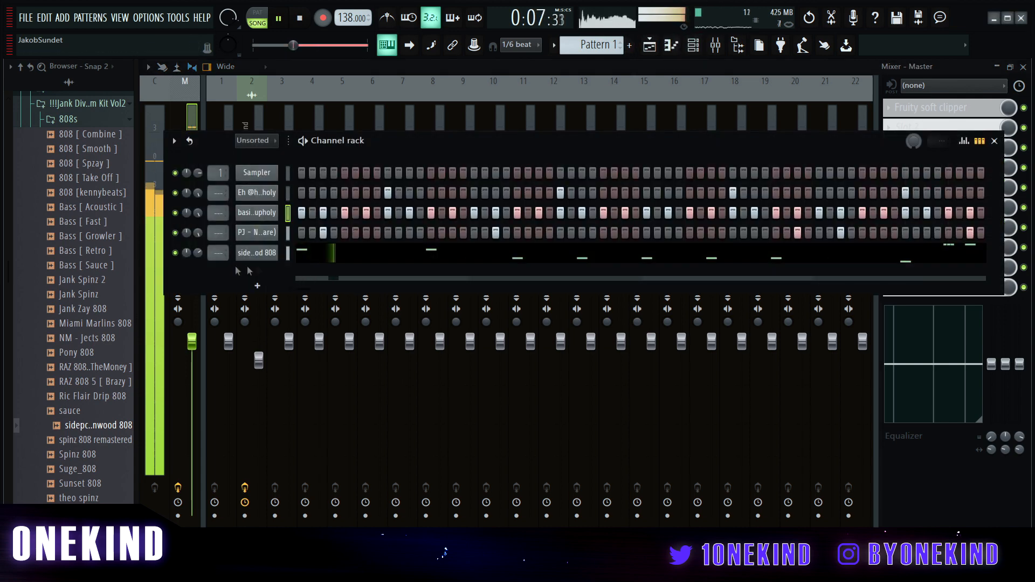
right_click(237, 210)
click(270, 214)
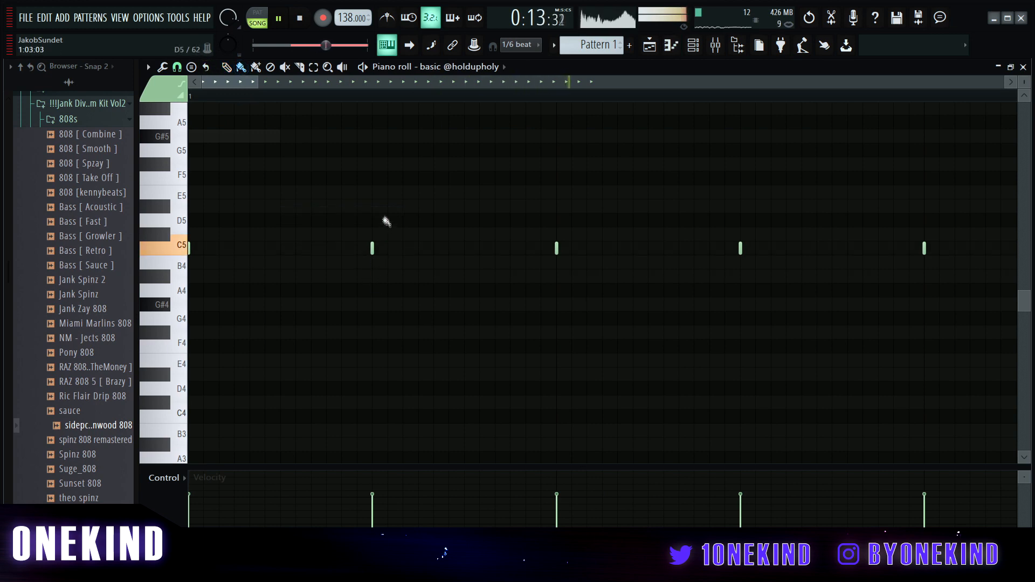
key(space)
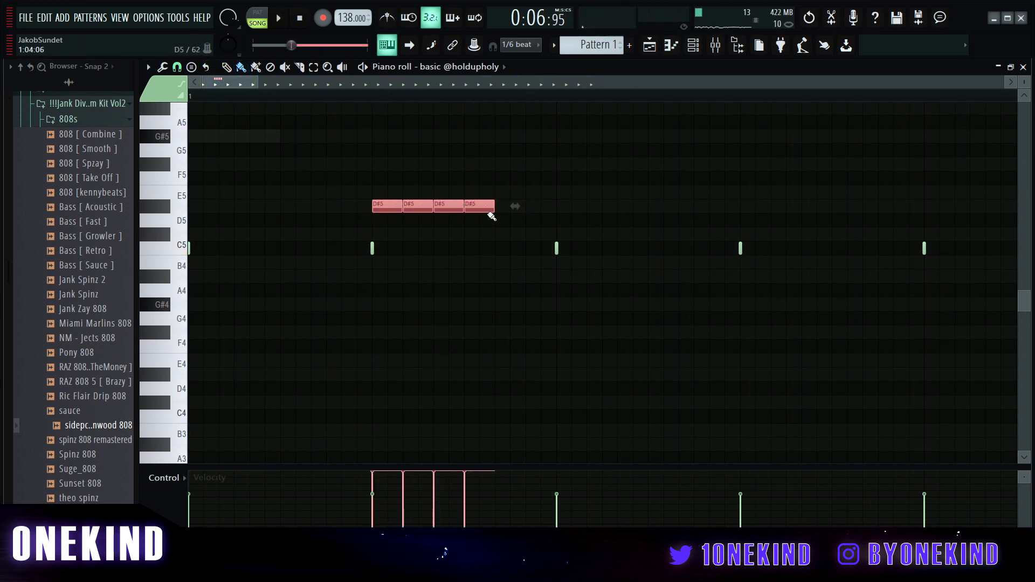
Raise the Master track's volume fader slightly in the mixer.
key(F5)
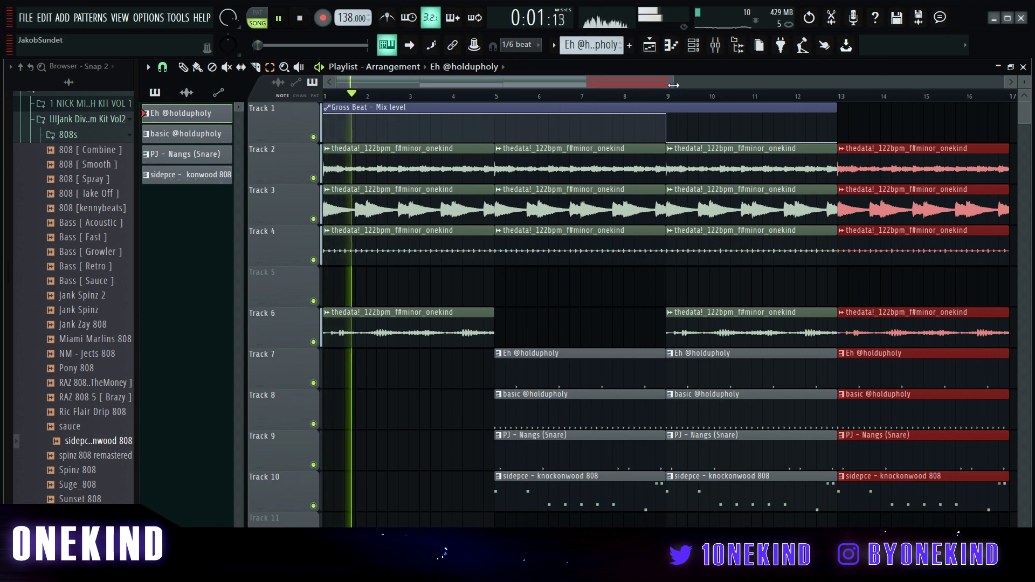
click(715, 45)
drag(192, 341, 192, 334)
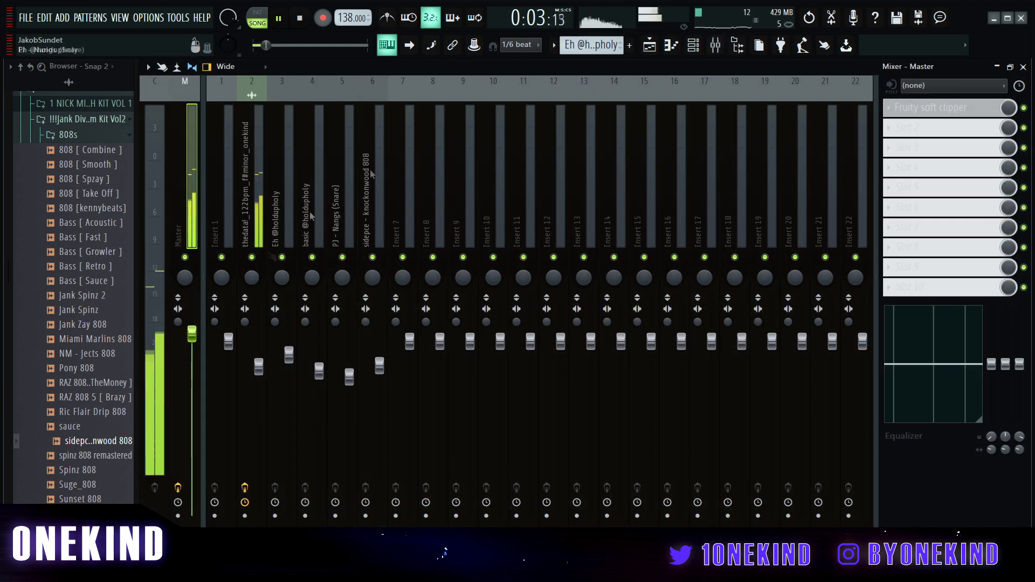
Return to the playlist, deselect the clips from bar 13 onward and listen through the arrangement.
click(651, 54)
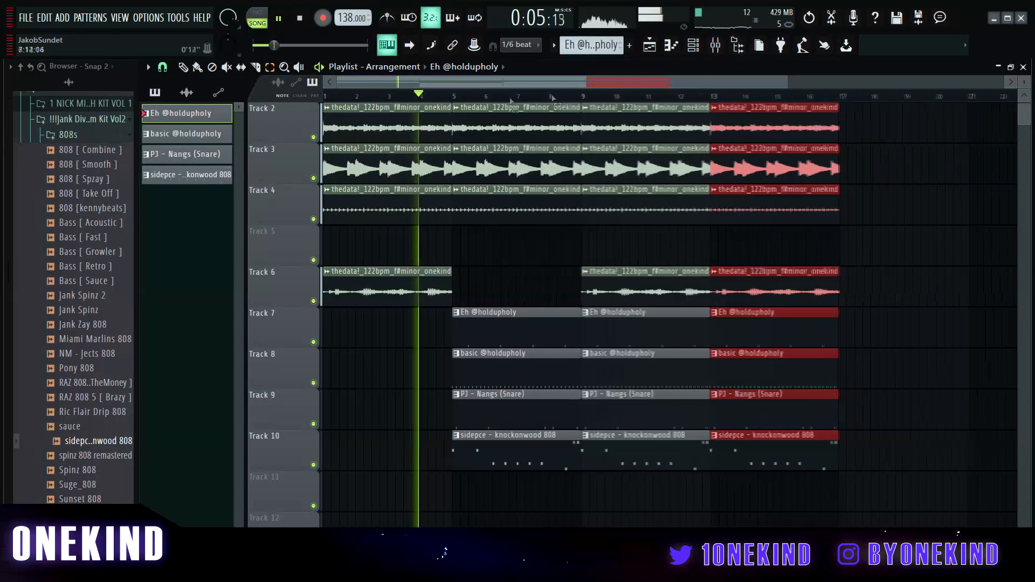
click(184, 68)
click(545, 248)
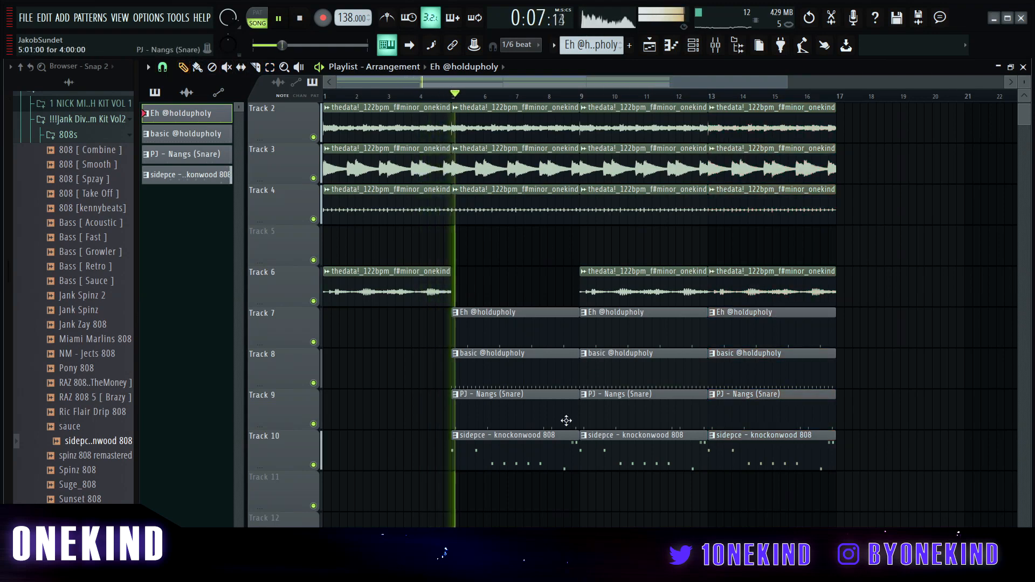
scroll(590, 408, up, 1)
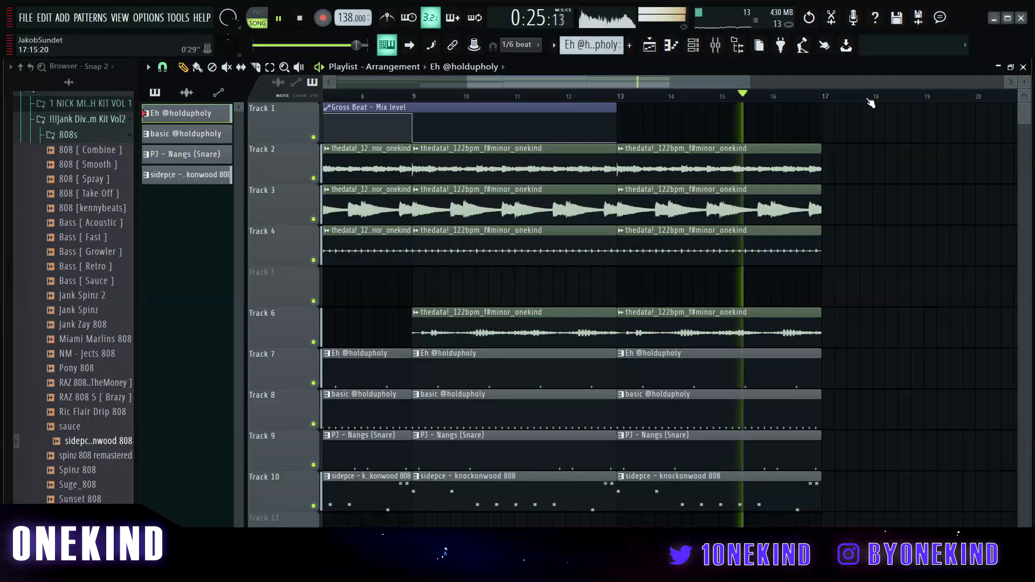
scroll(871, 102, down, 1)
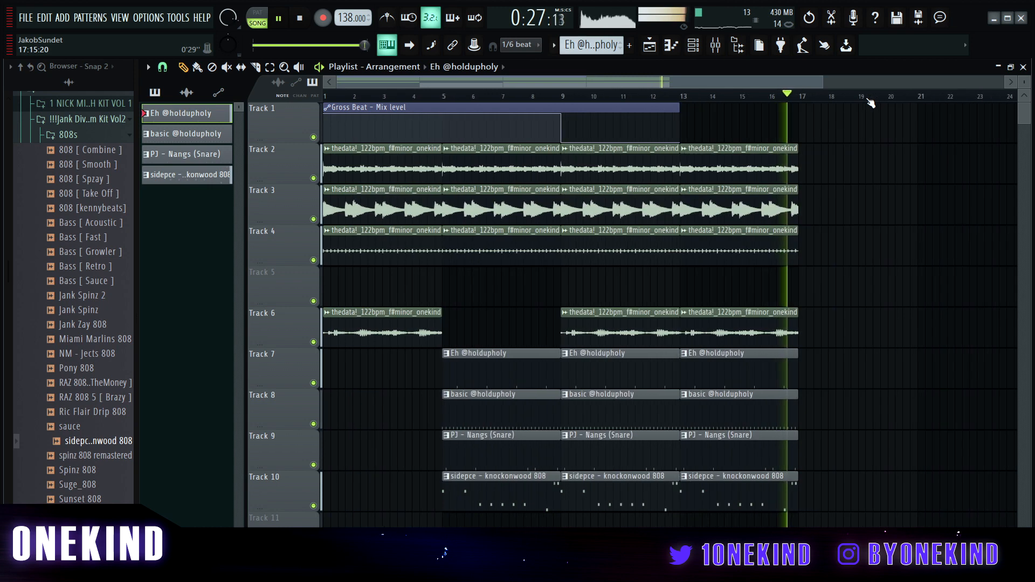